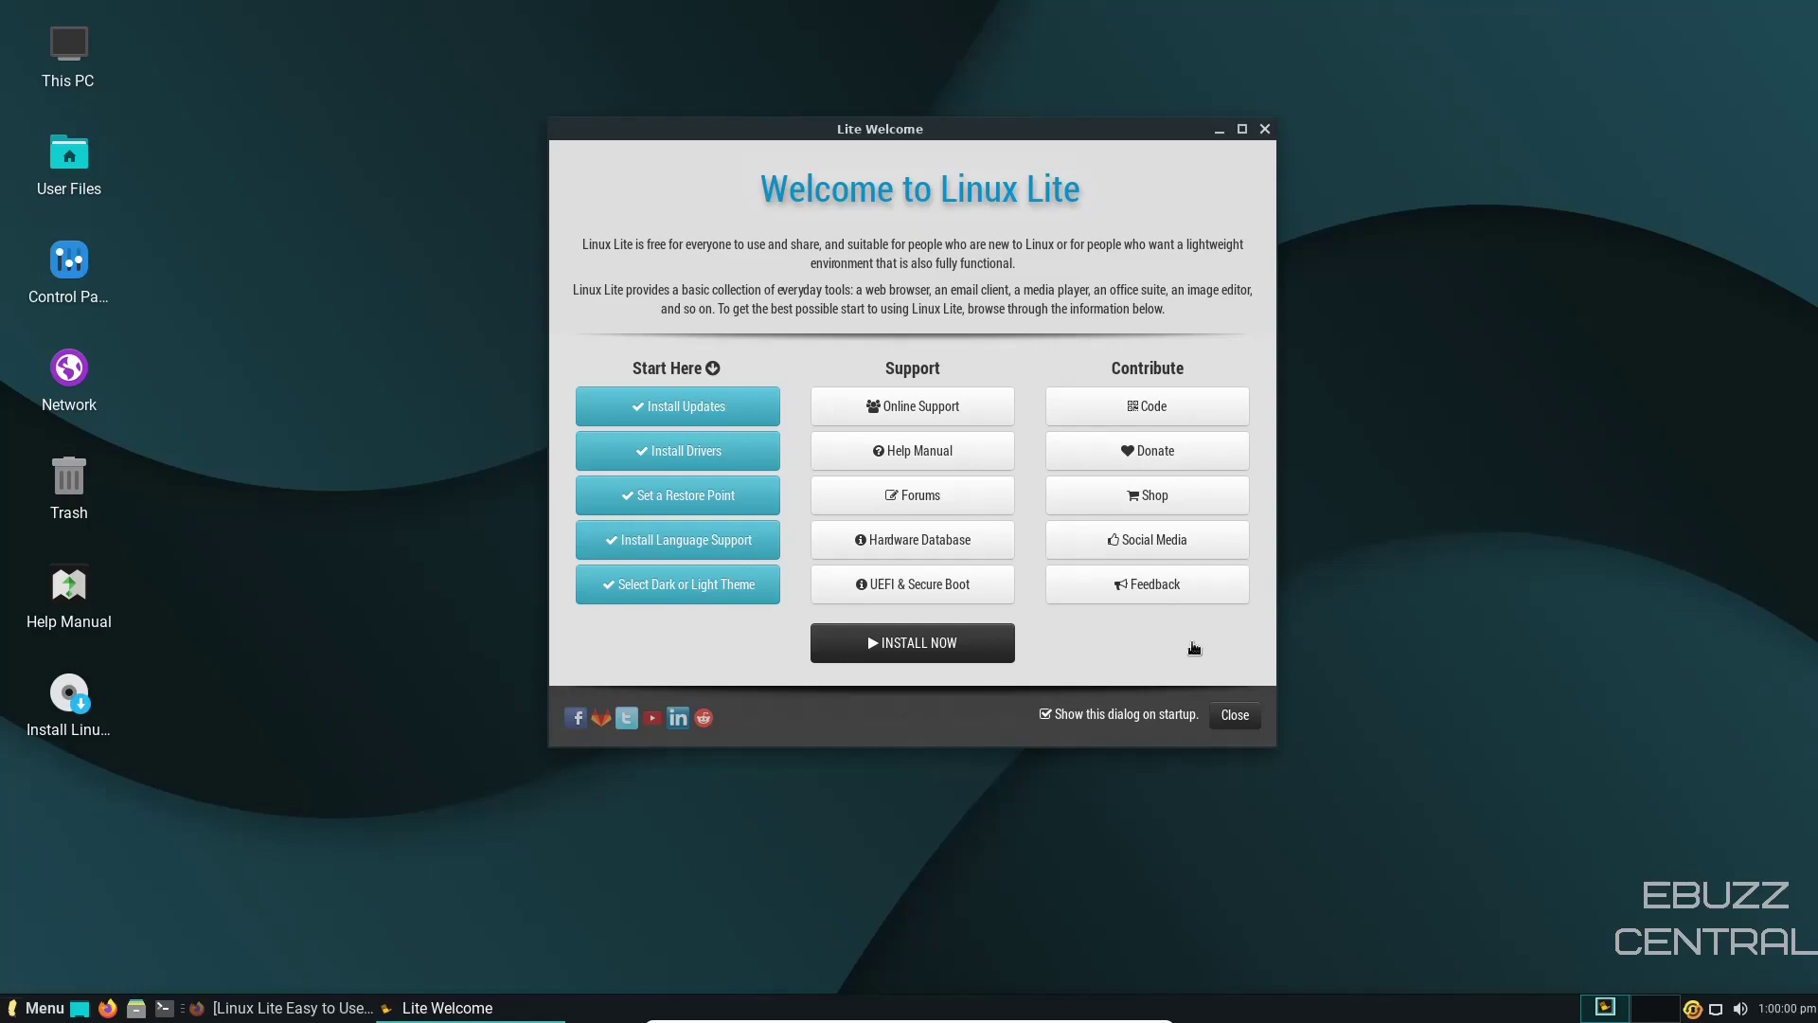
Step: Switch to the linuxliteos.com page in Firefox from the taskbar
{"action": "left_click", "coordinate": [294, 996]}
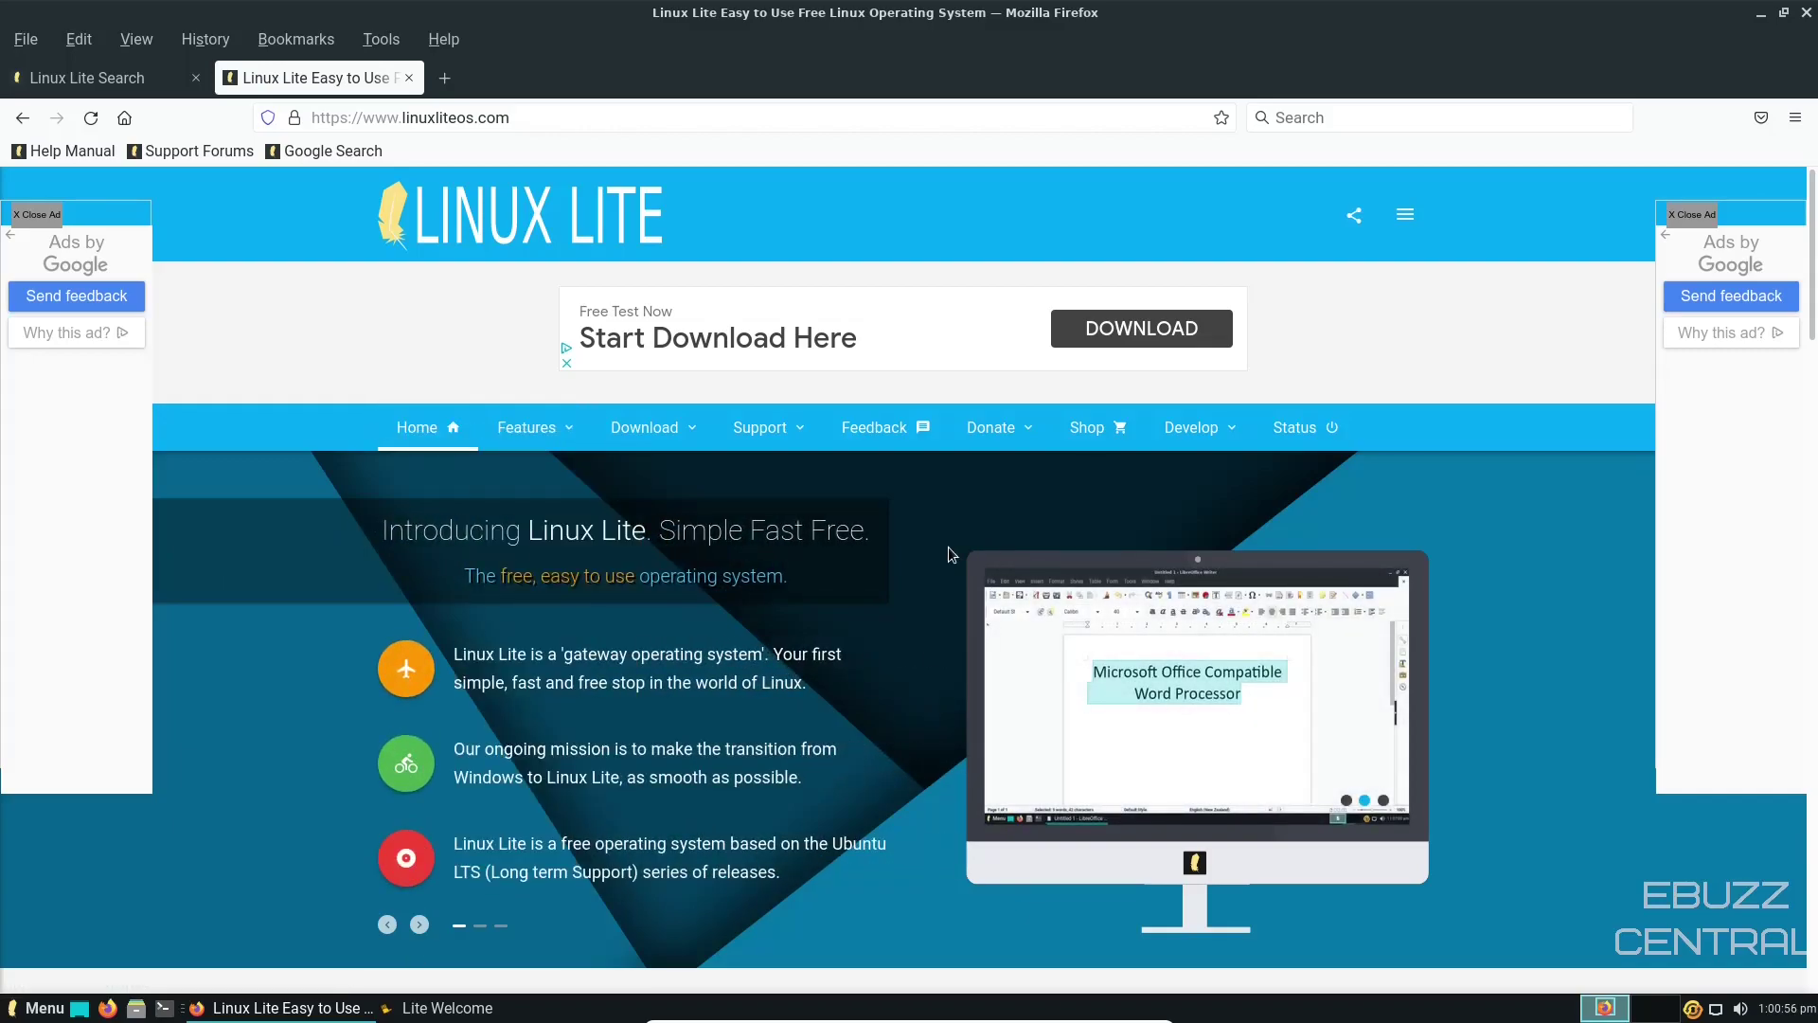
Step: Scroll the linuxliteos.com homepage down past the Pay What You Can row to the download statistics
{"action": "scroll", "coordinate": [946, 547], "scroll_direction": "down", "scroll_amount": 2}
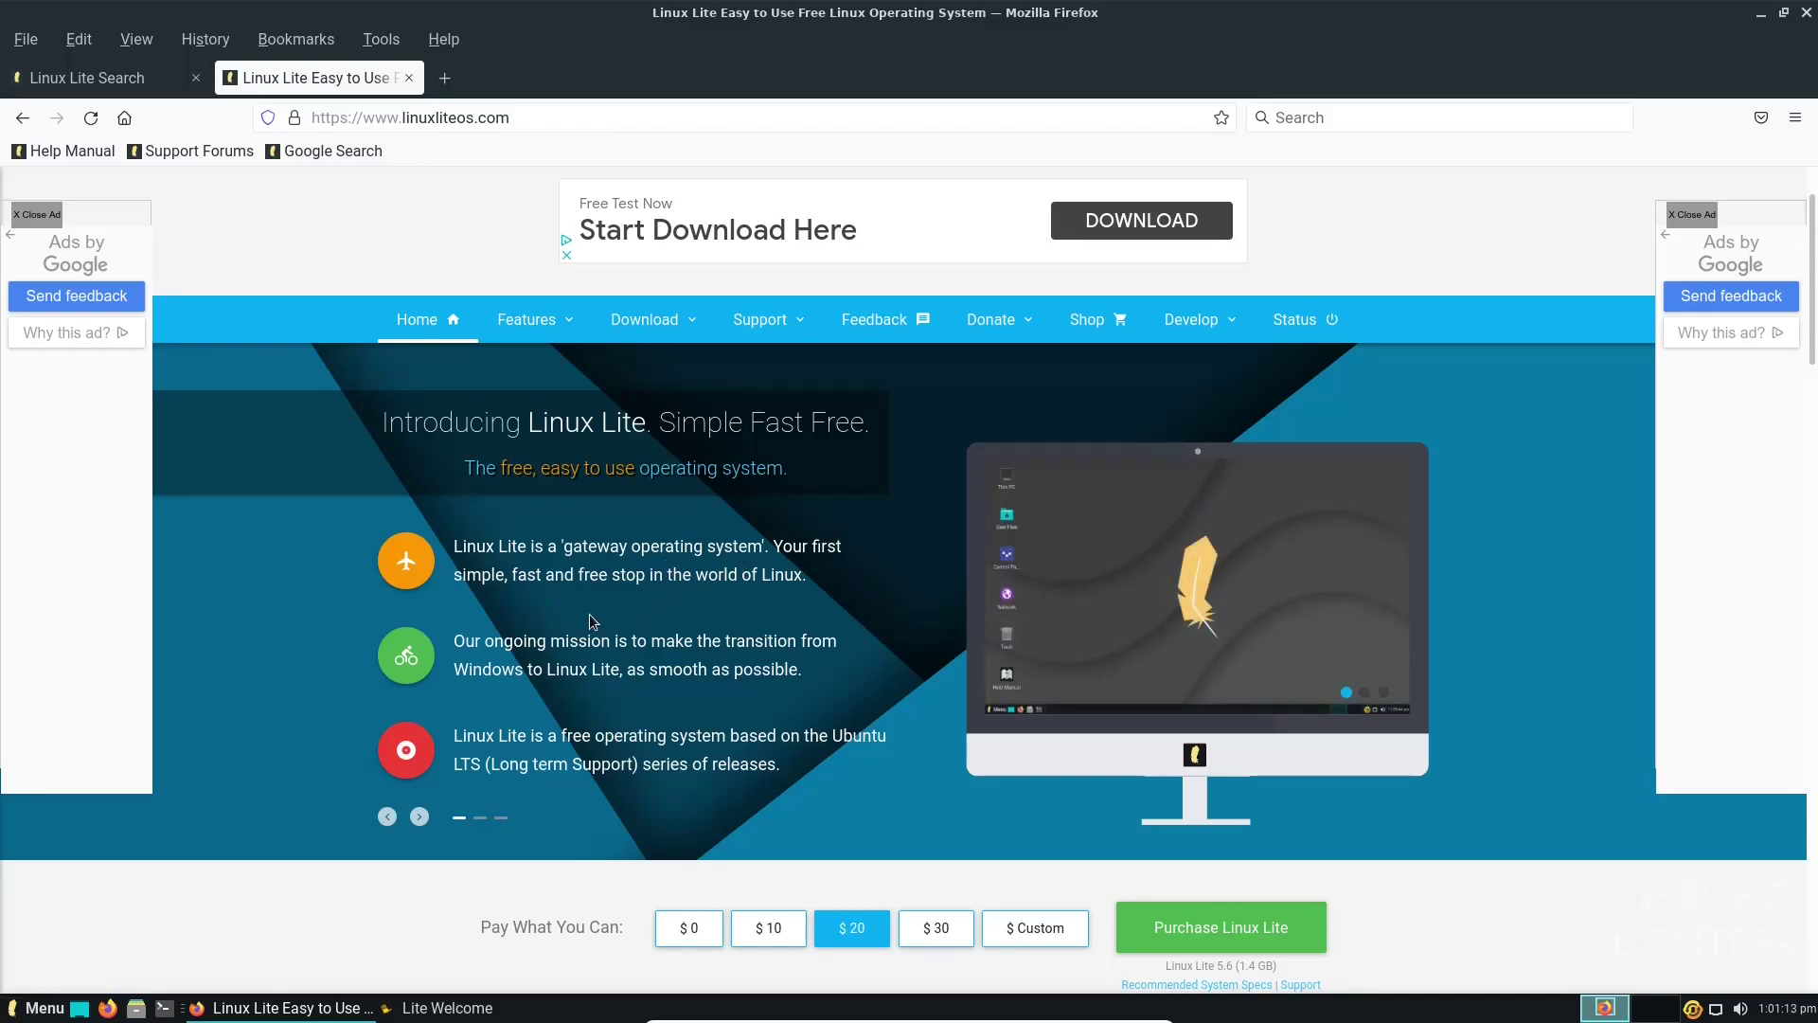
{"action": "scroll", "coordinate": [596, 611], "scroll_direction": "down", "scroll_amount": 3}
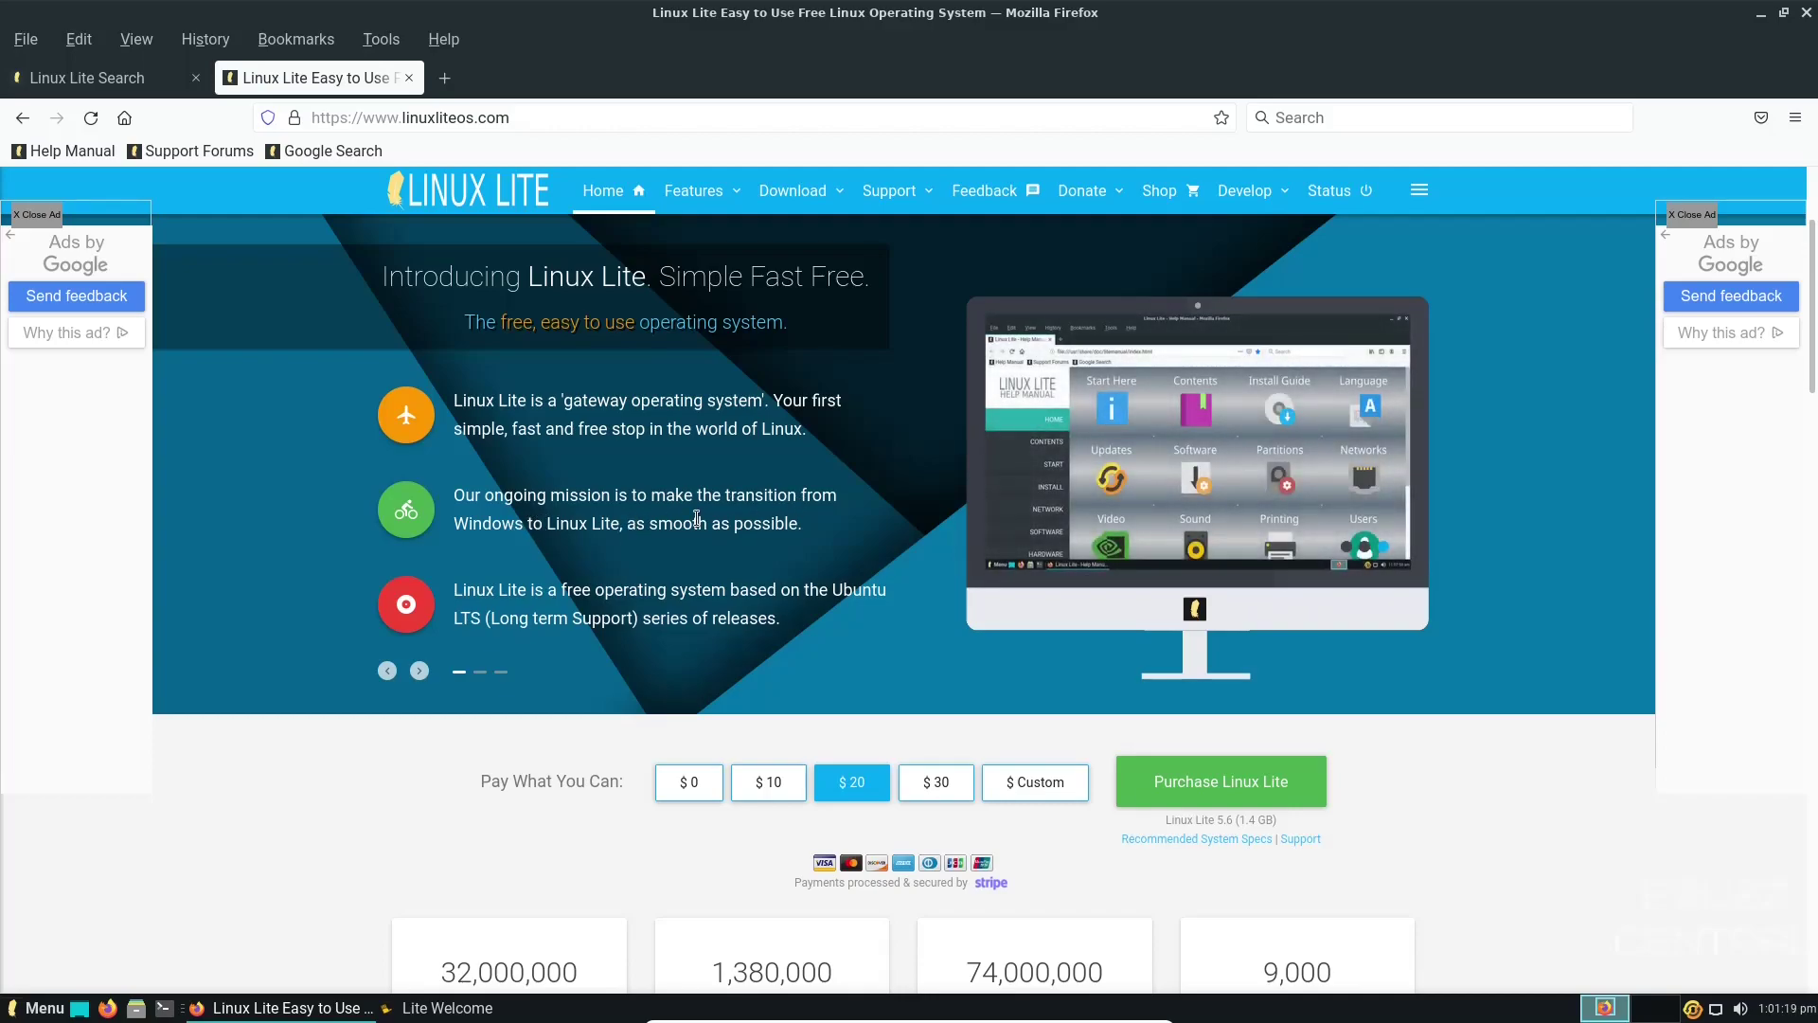
{"action": "scroll", "coordinate": [697, 518], "scroll_direction": "down", "scroll_amount": 3}
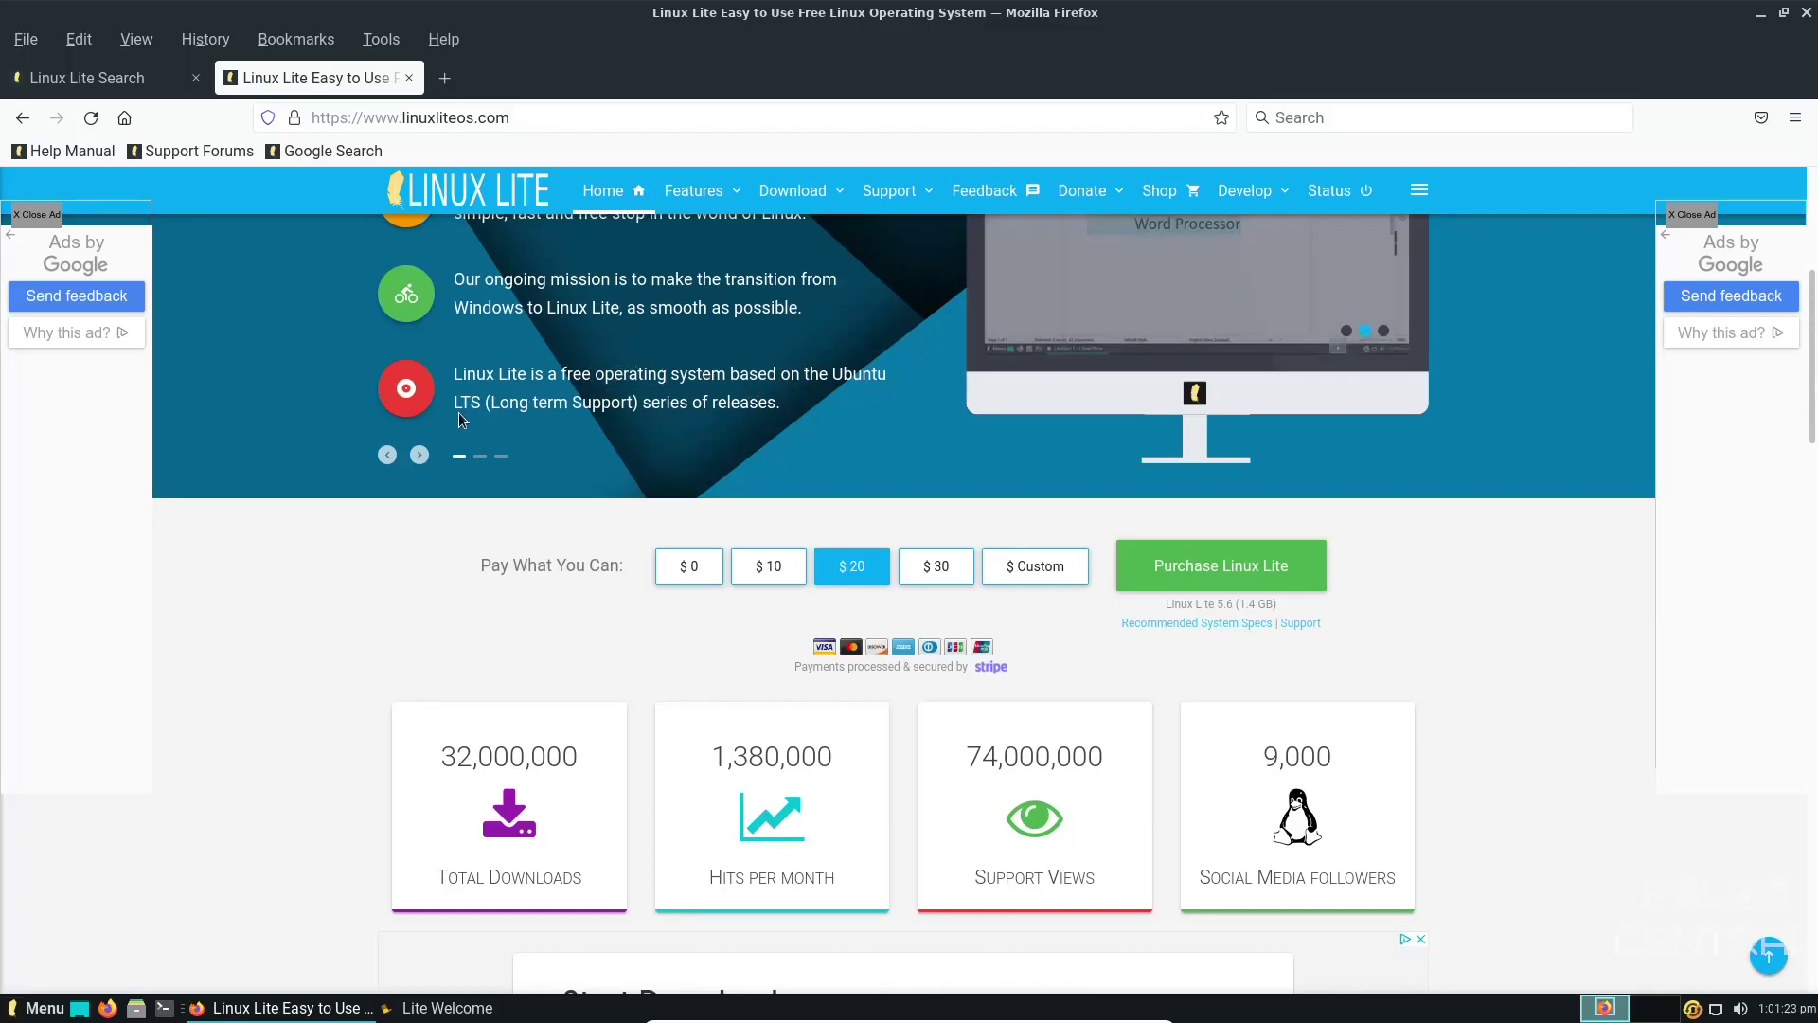
{"action": "scroll", "coordinate": [667, 426], "scroll_direction": "down", "scroll_amount": 2}
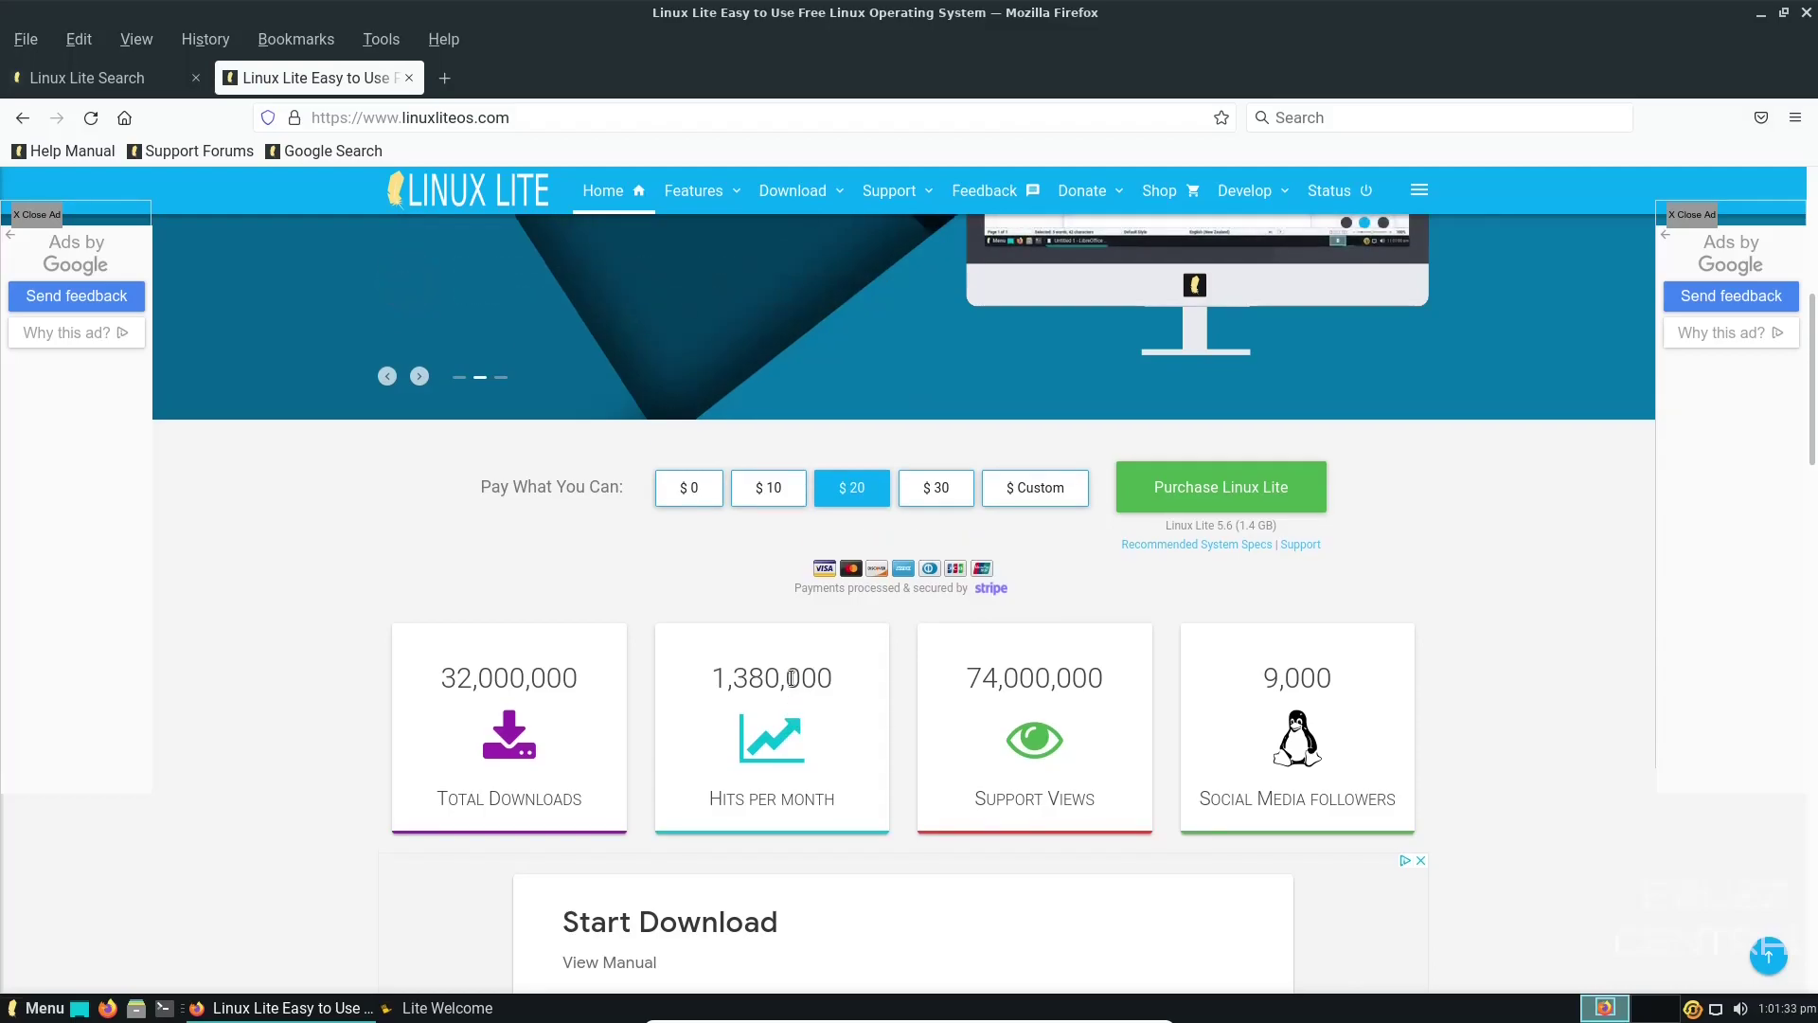
{"action": "scroll", "coordinate": [792, 678], "scroll_direction": "down", "scroll_amount": 3}
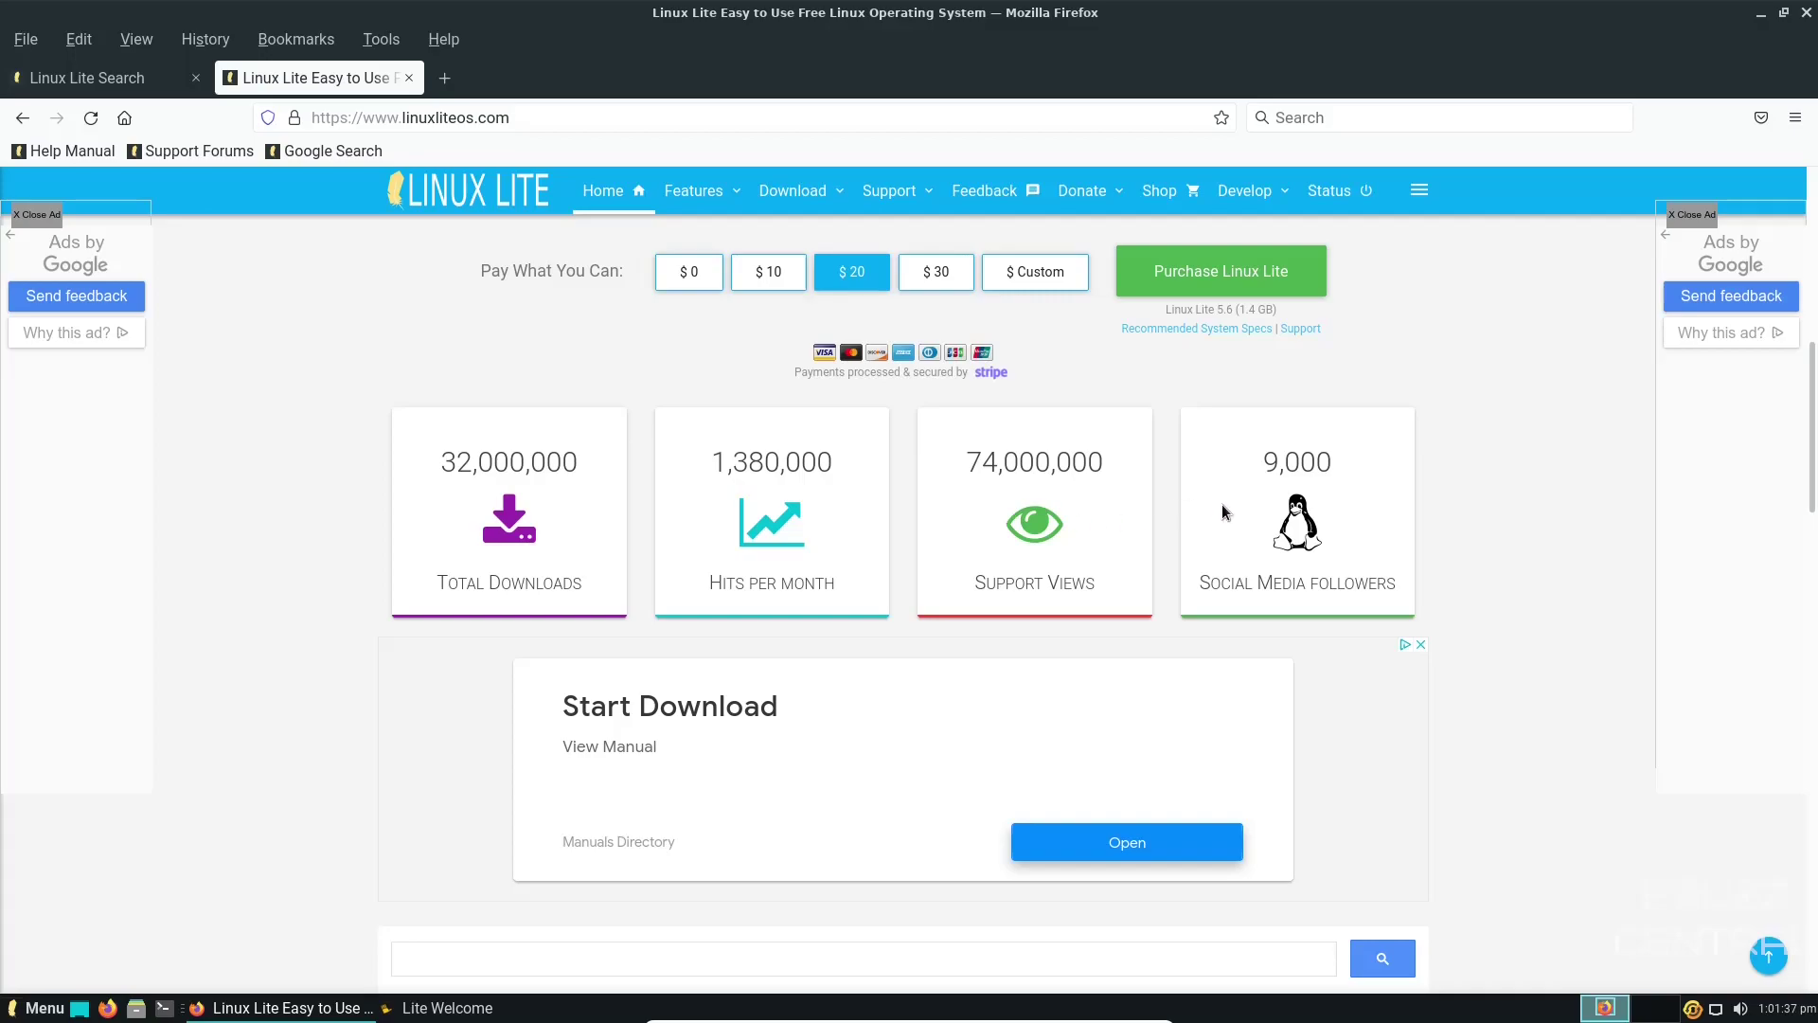
{"action": "scroll", "coordinate": [1225, 505], "scroll_direction": "down", "scroll_amount": 5}
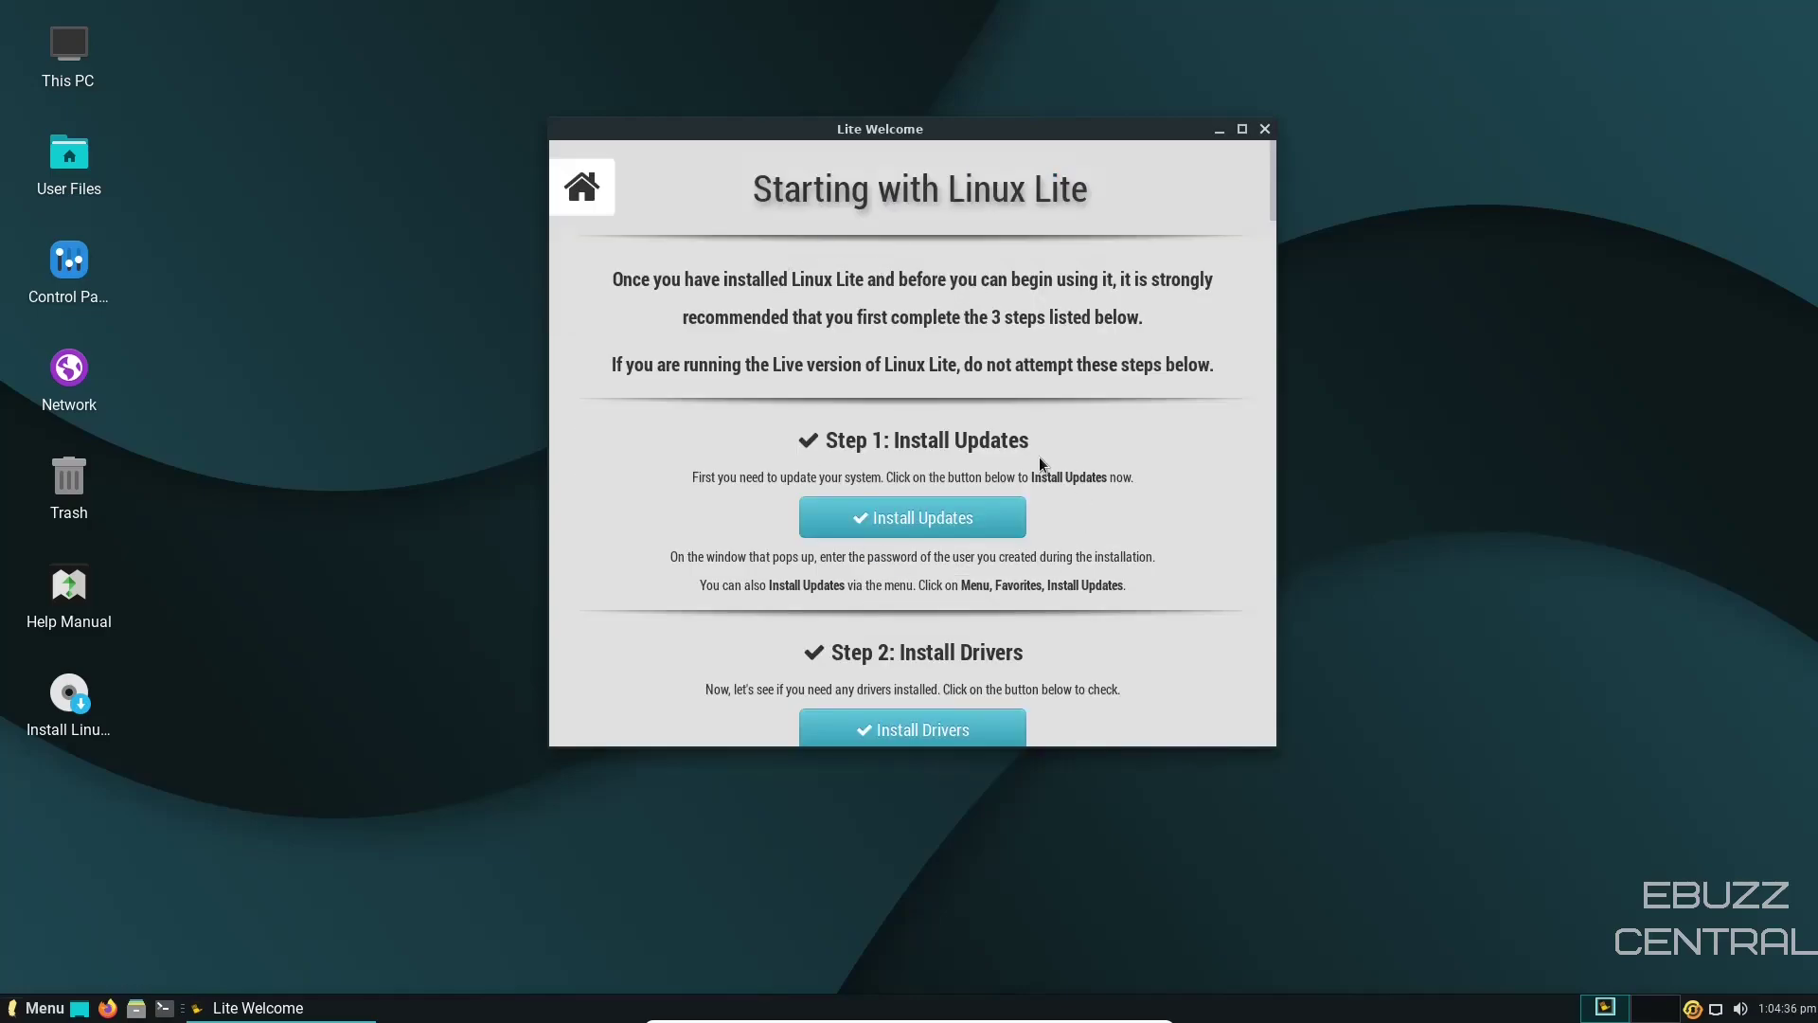
Step: Scroll through the Starting with Linux Lite steps, from Install Updates to Lite Software
{"action": "scroll", "coordinate": [937, 489], "scroll_direction": "down", "scroll_amount": 4}
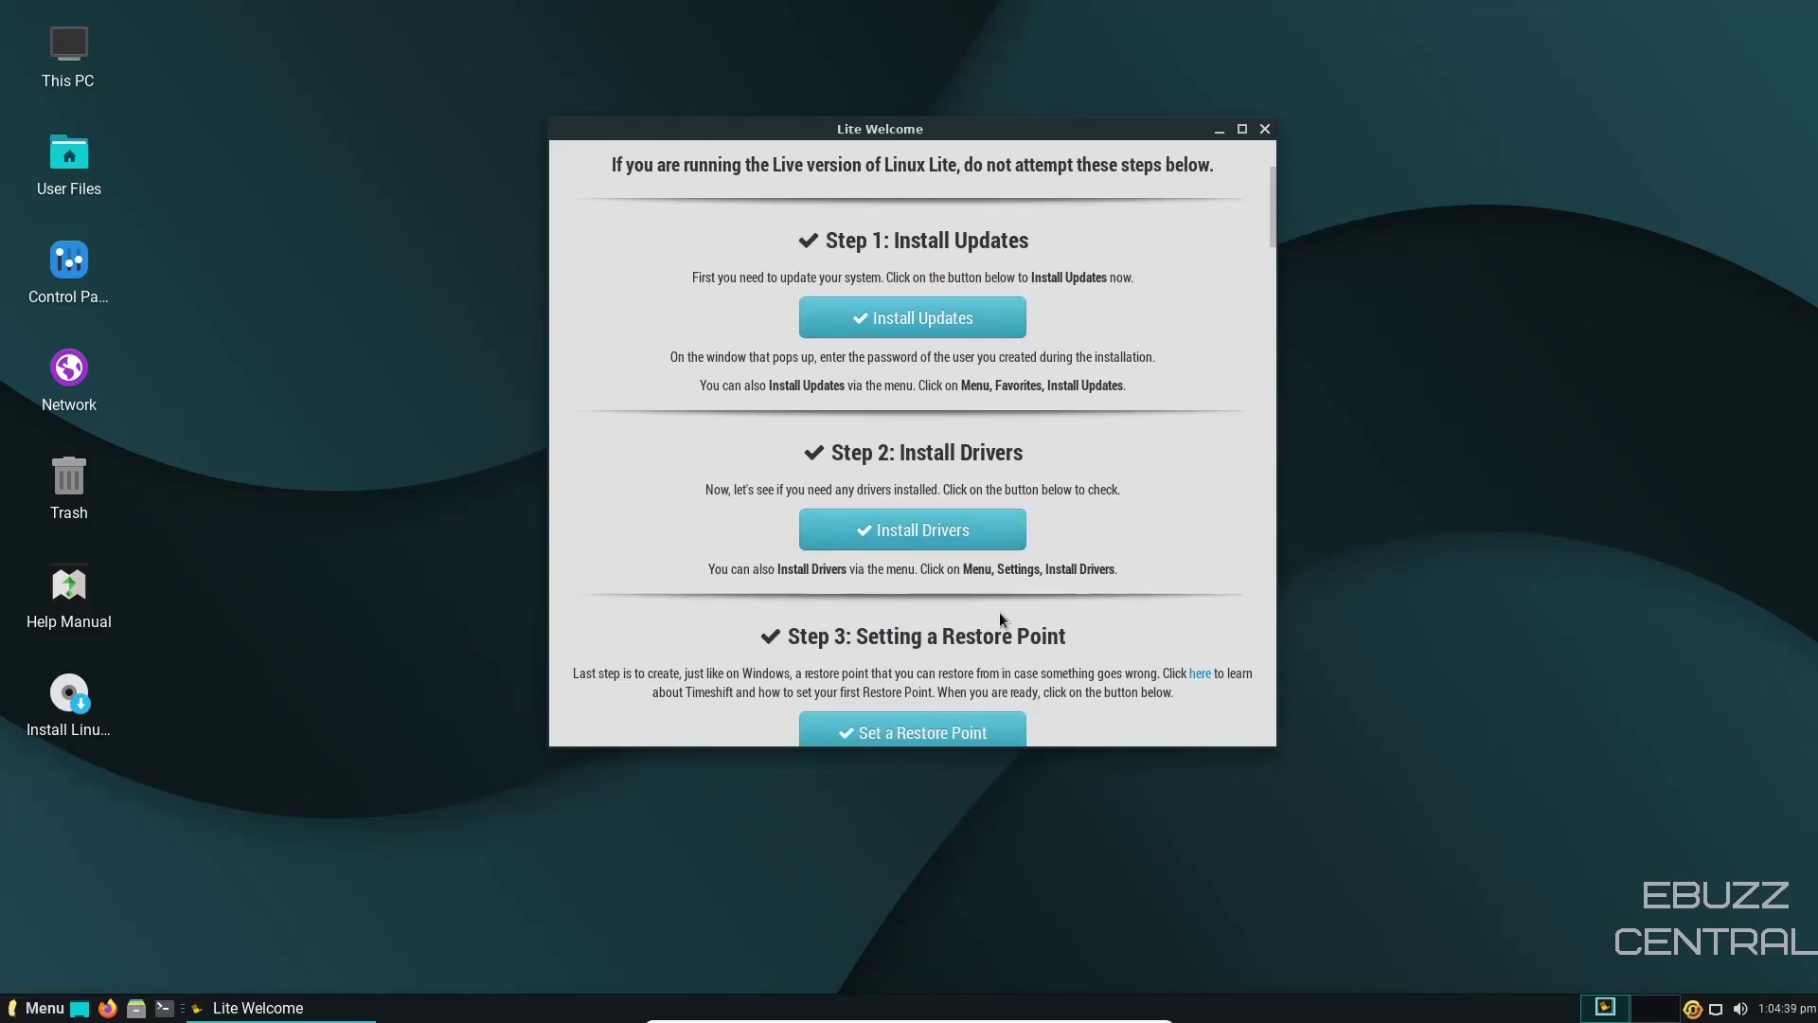
{"action": "scroll", "coordinate": [1269, 297], "scroll_direction": "down", "scroll_amount": 2}
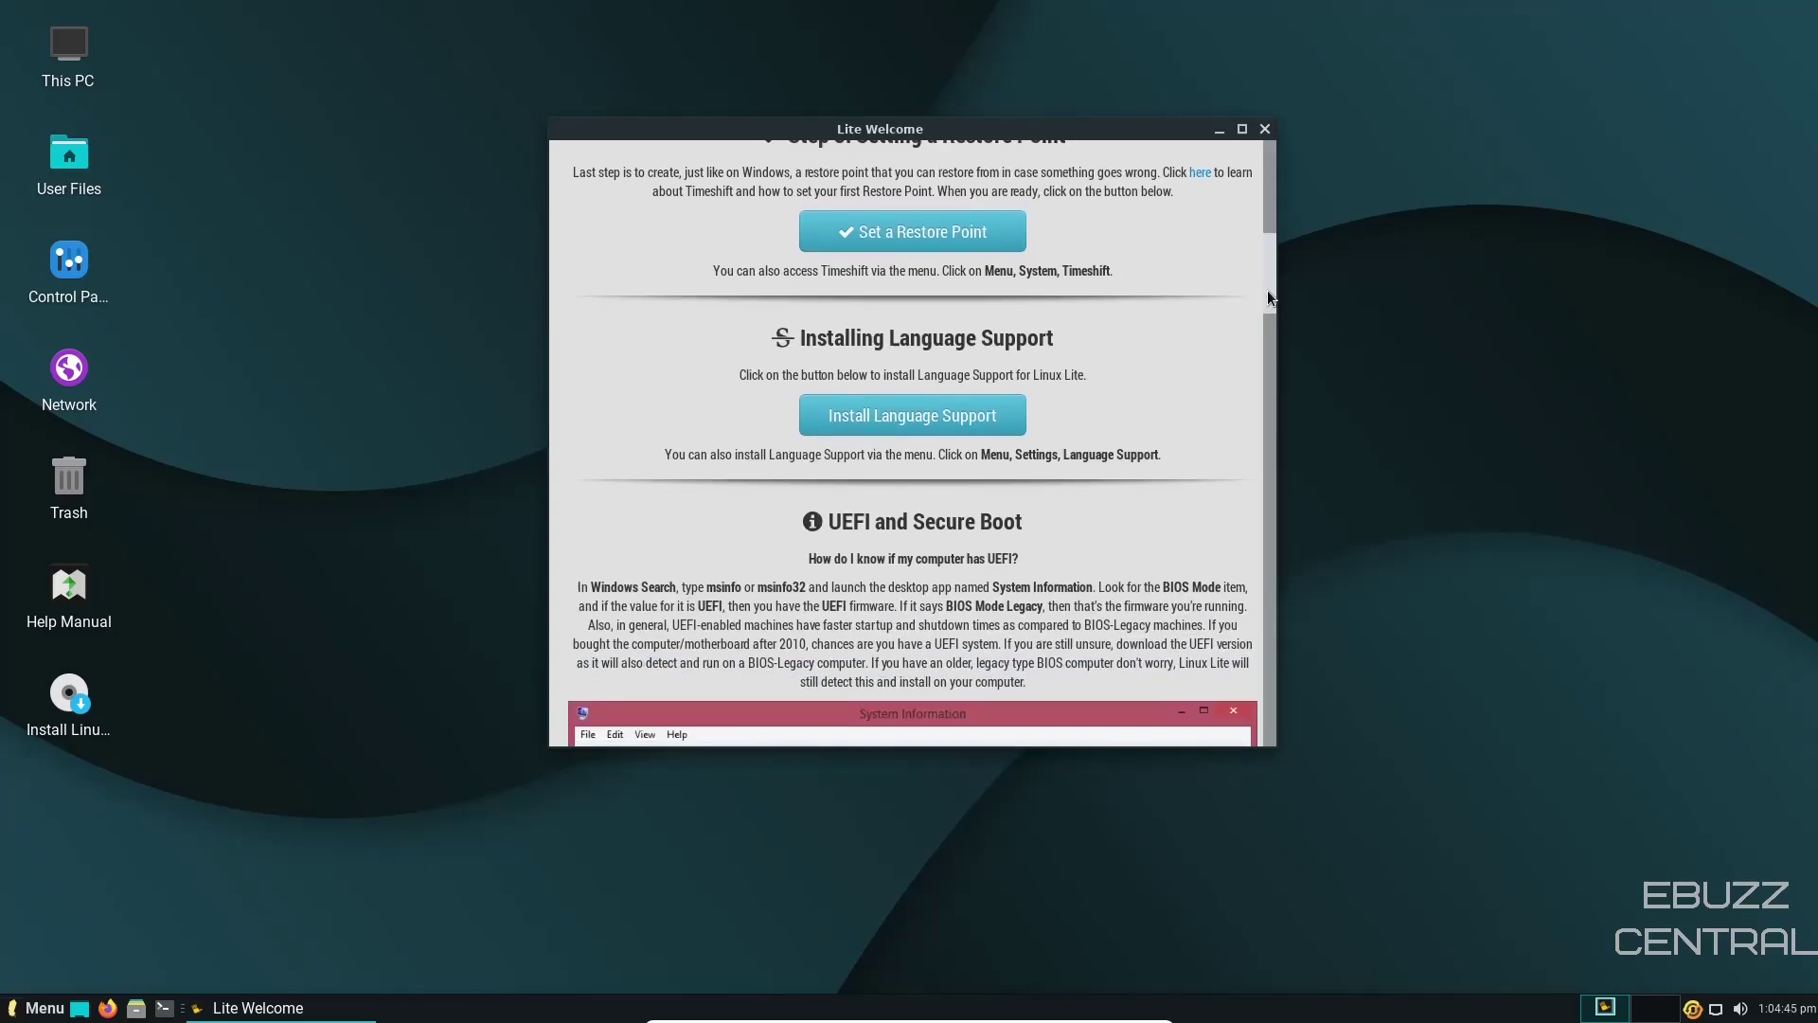
{"action": "left_click_drag", "start_coordinate": [1267, 289], "coordinate": [1274, 678]}
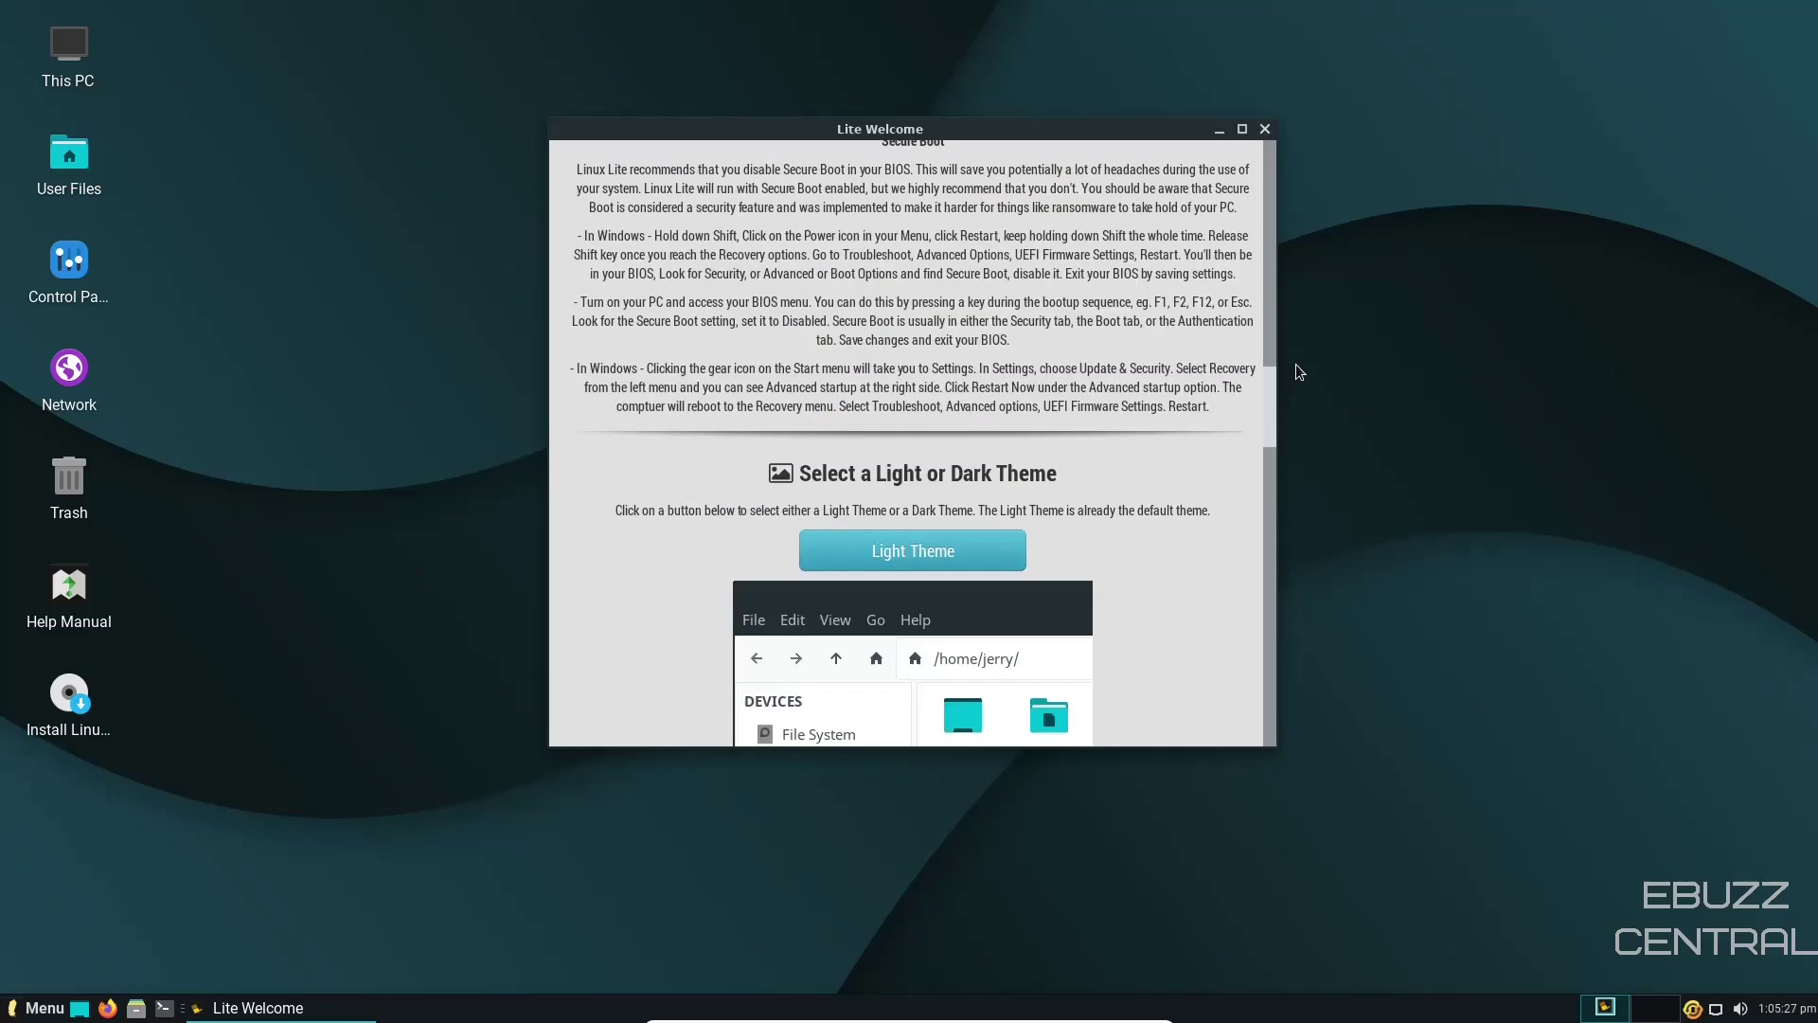
{"action": "left_click_drag", "start_coordinate": [1295, 363], "coordinate": [1286, 161]}
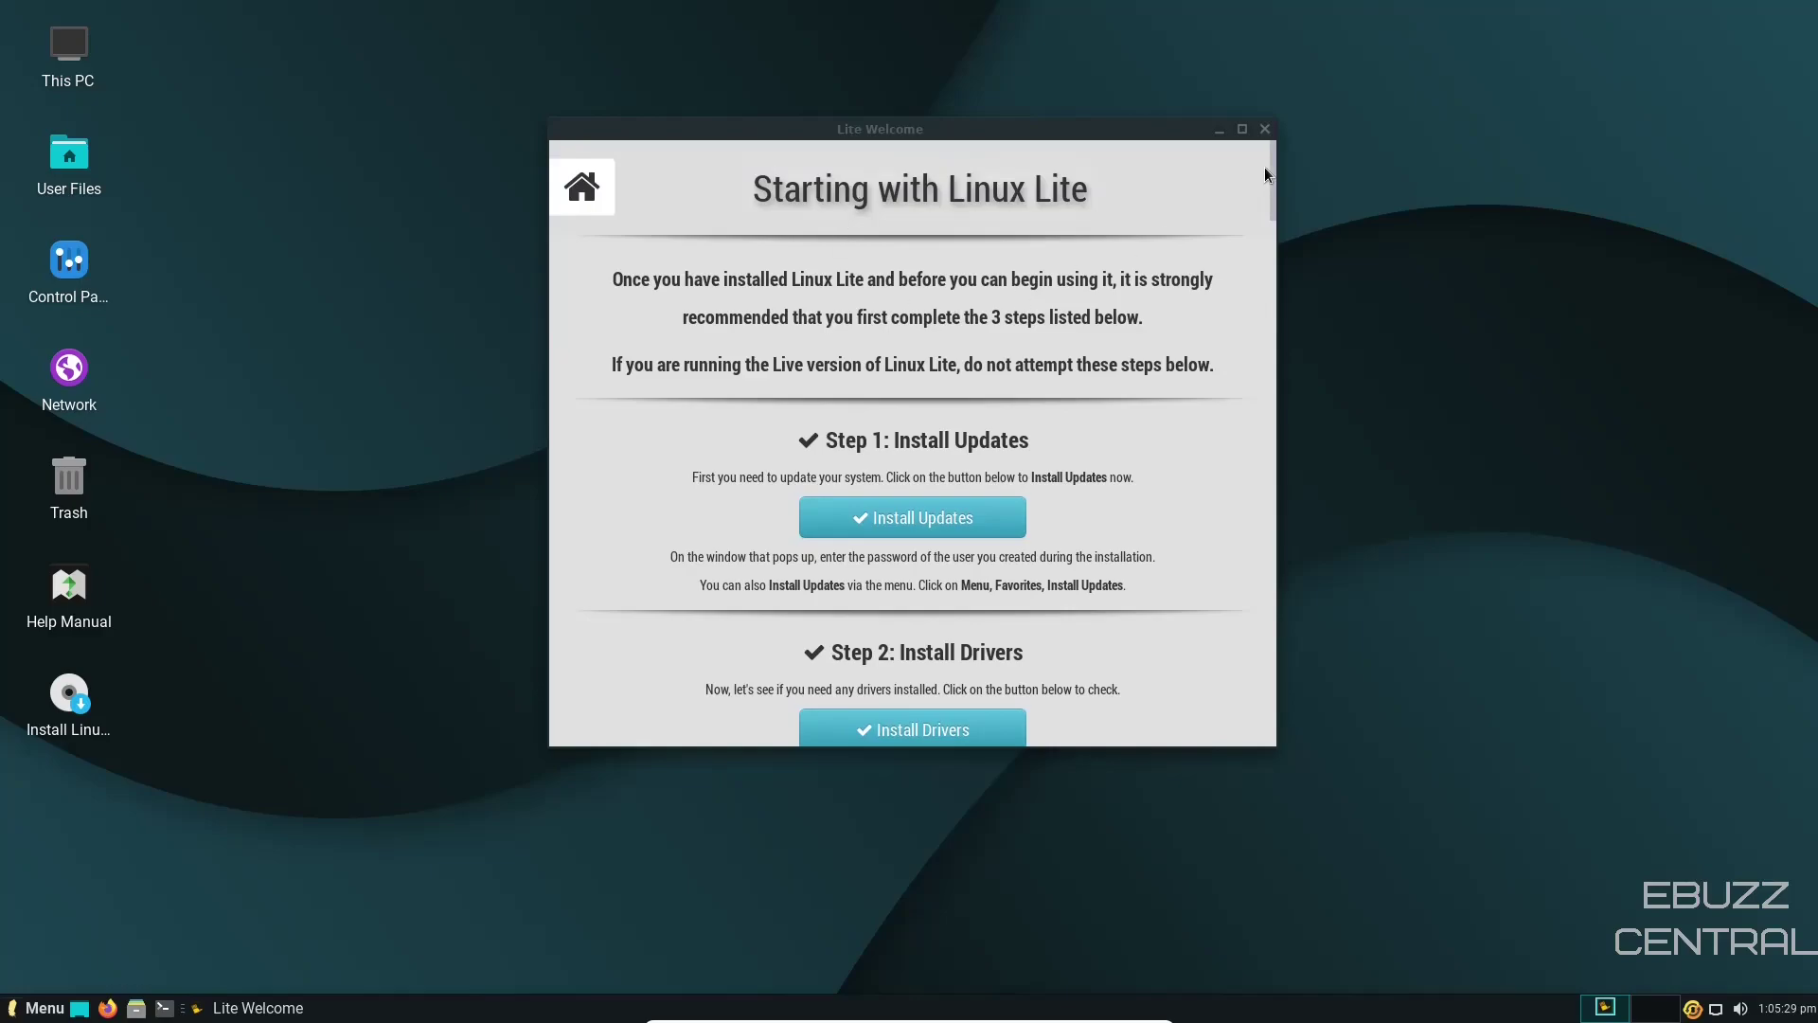
{"action": "left_click", "coordinate": [1264, 128]}
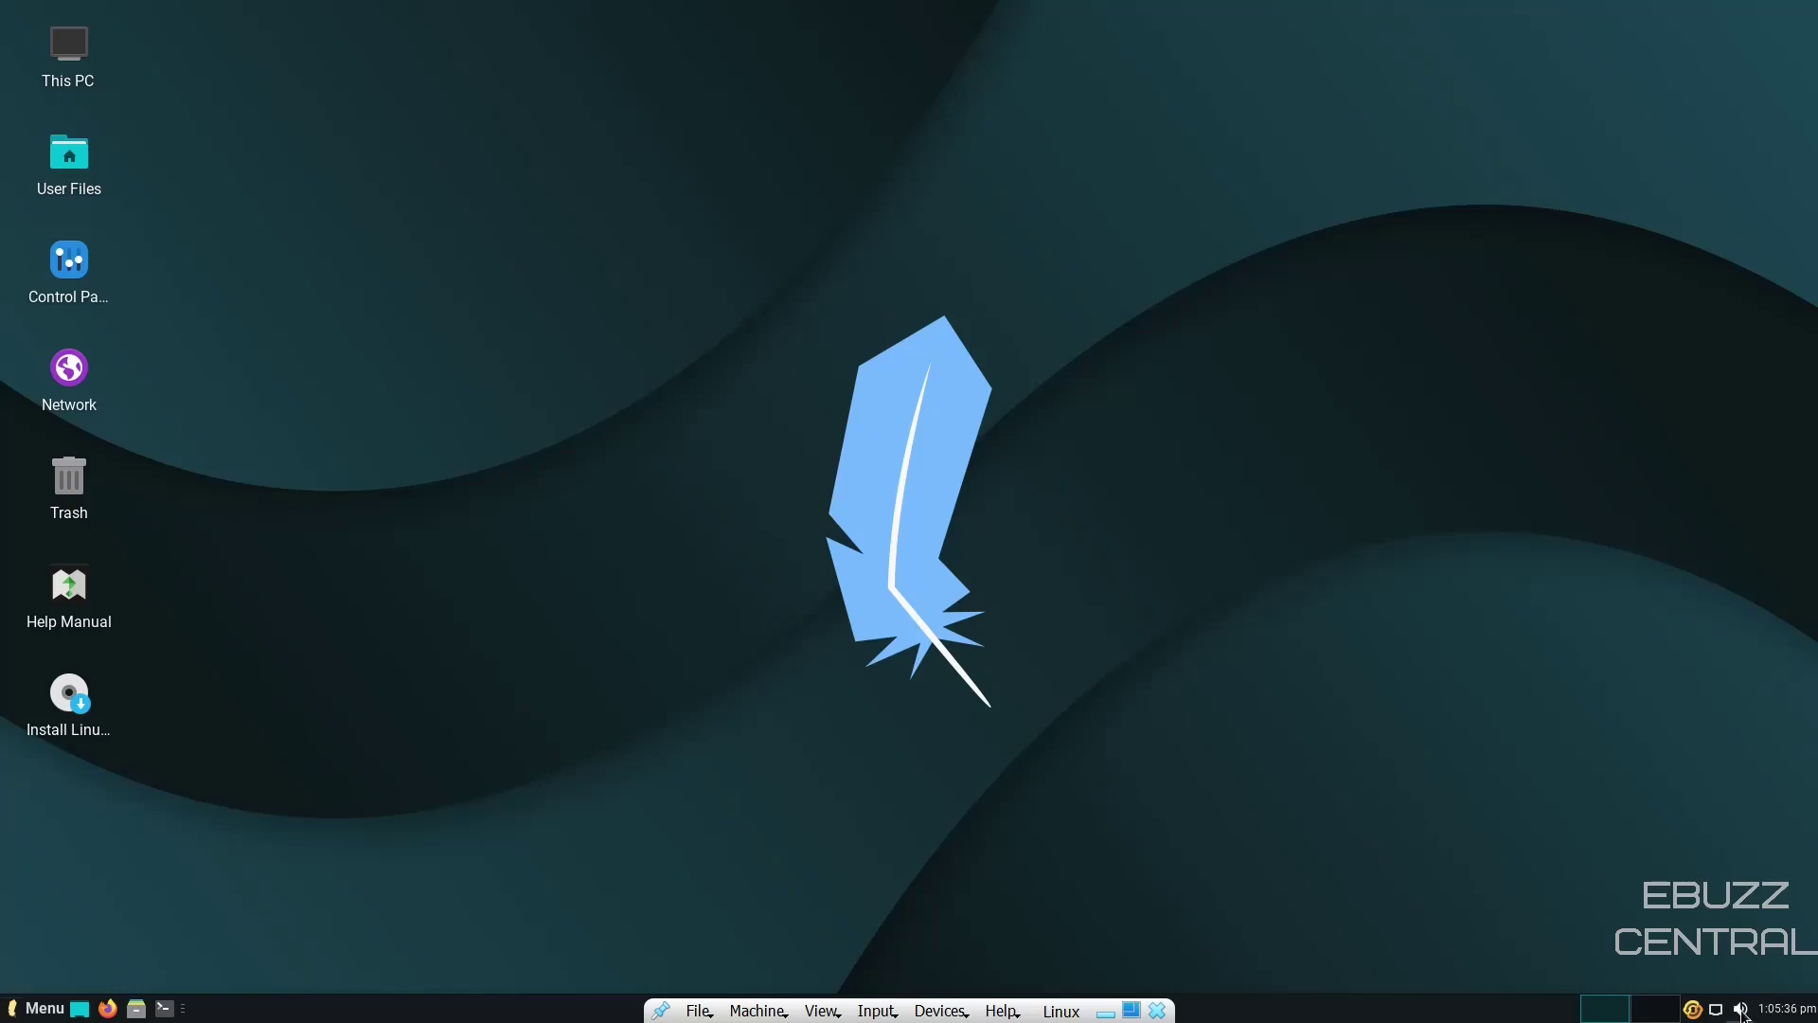
{"action": "left_click", "coordinate": [1693, 1010]}
{"action": "left_click", "coordinate": [1678, 938]}
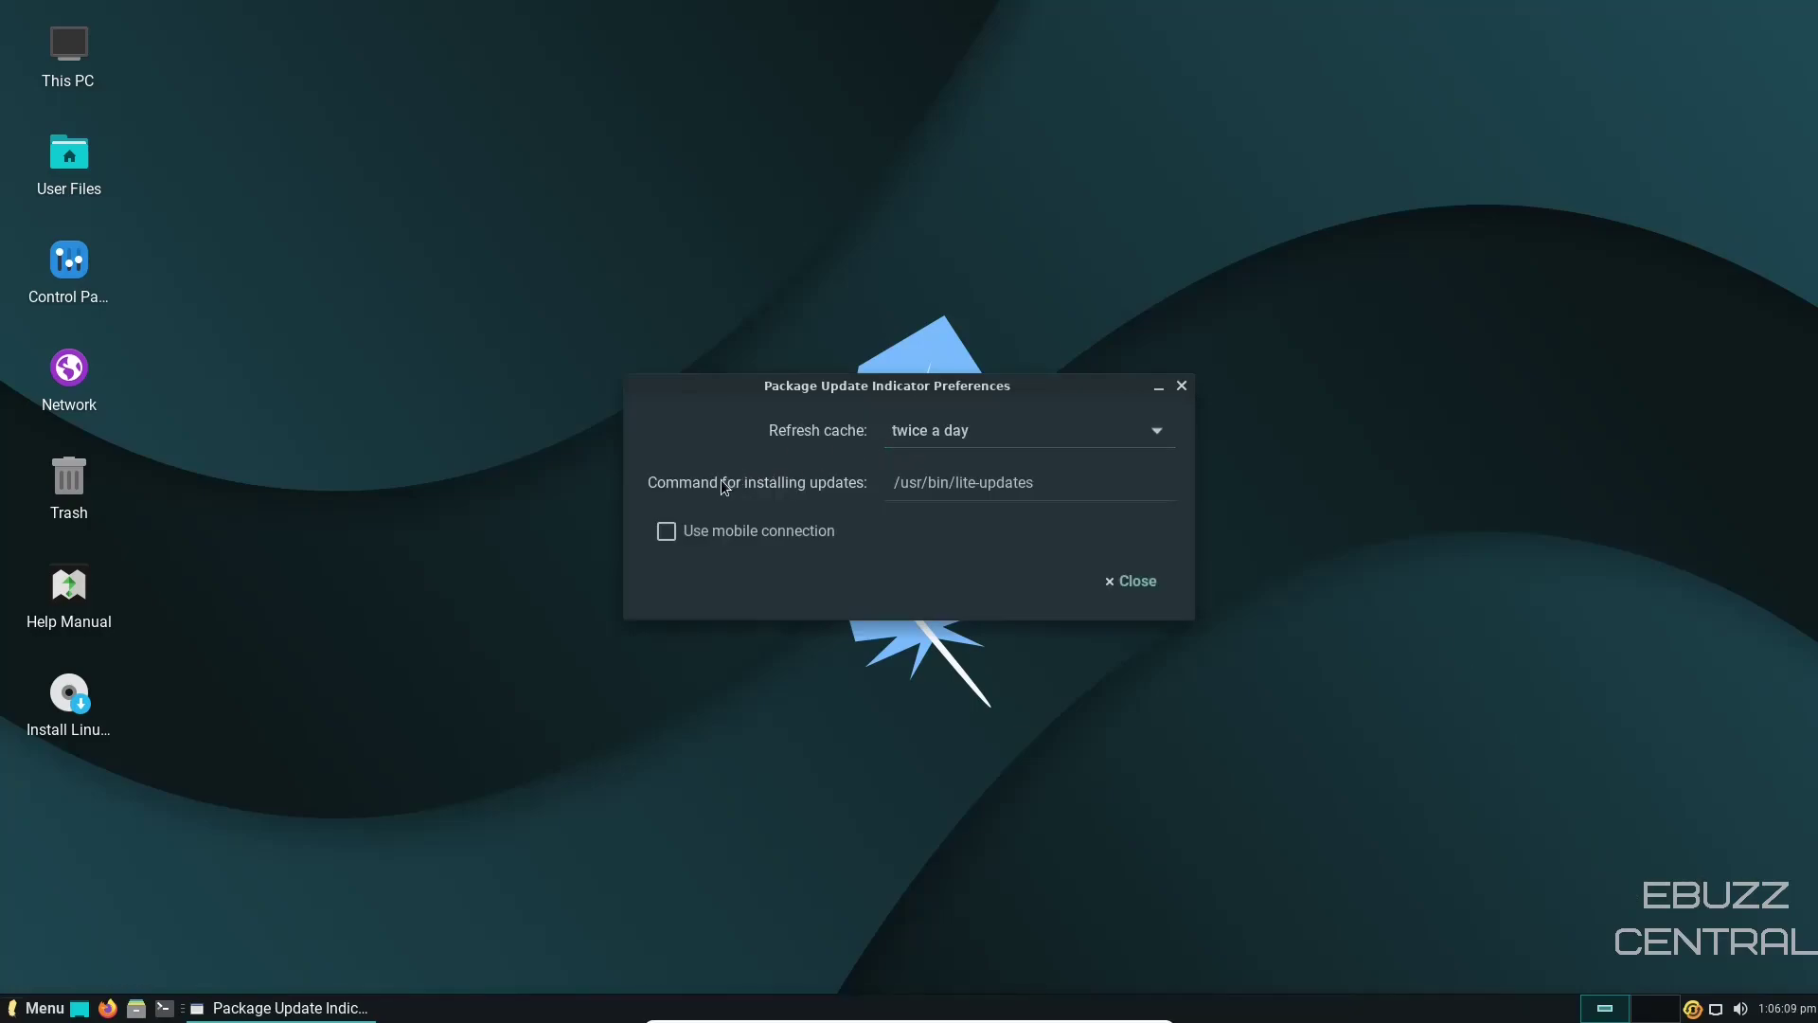
{"action": "left_click", "coordinate": [1138, 587]}
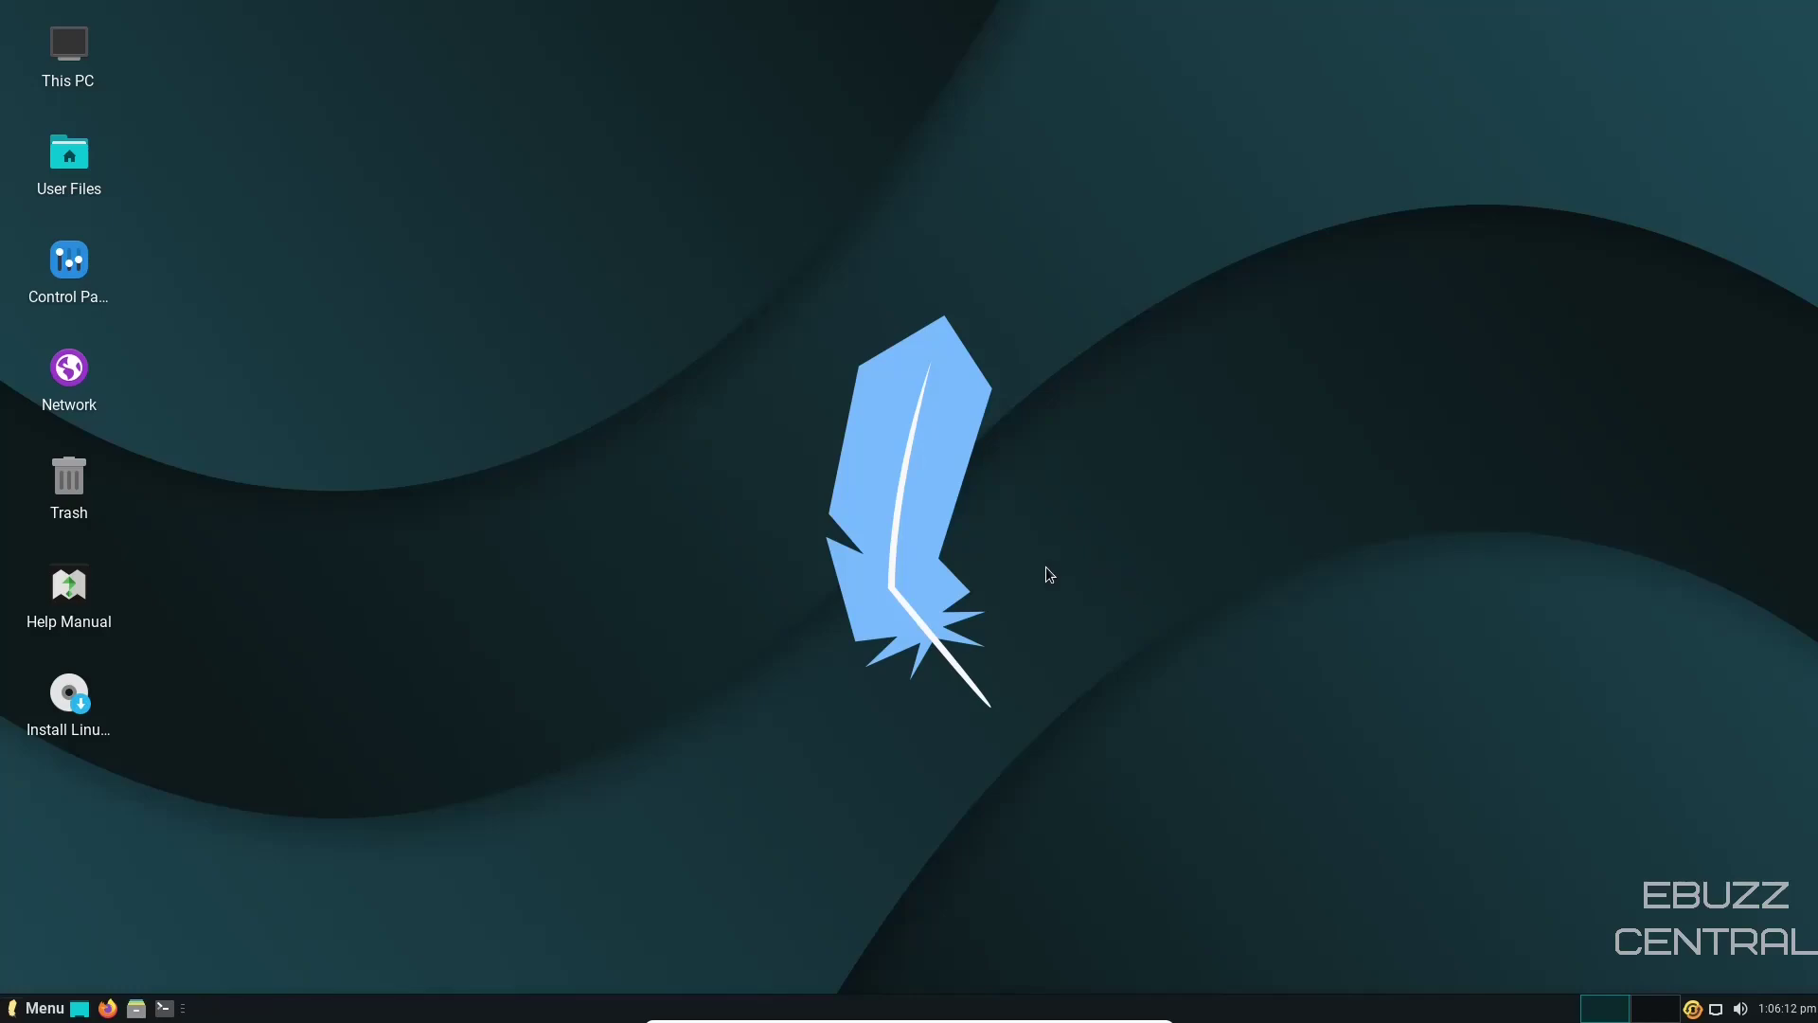
{"action": "left_click", "coordinate": [138, 1009]}
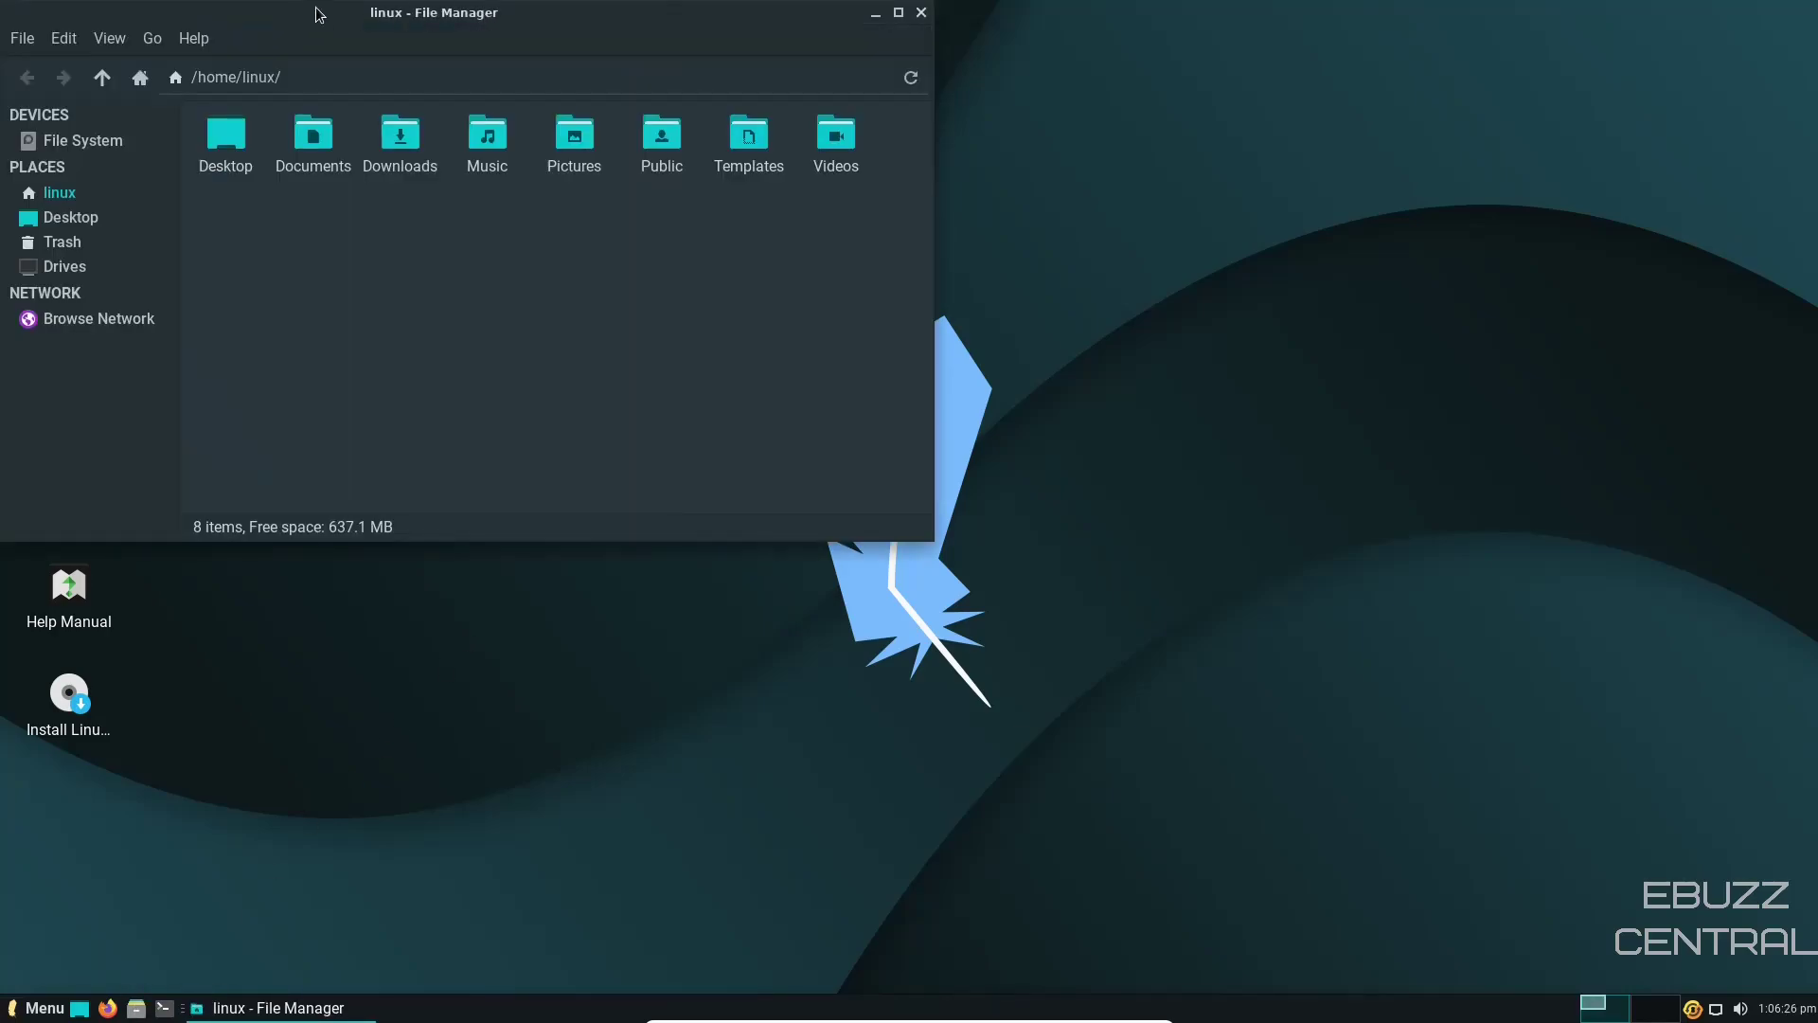
{"action": "left_click_drag", "start_coordinate": [317, 16], "coordinate": [789, 149]}
{"action": "left_click", "coordinate": [661, 169]}
{"action": "left_click", "coordinate": [672, 240]}
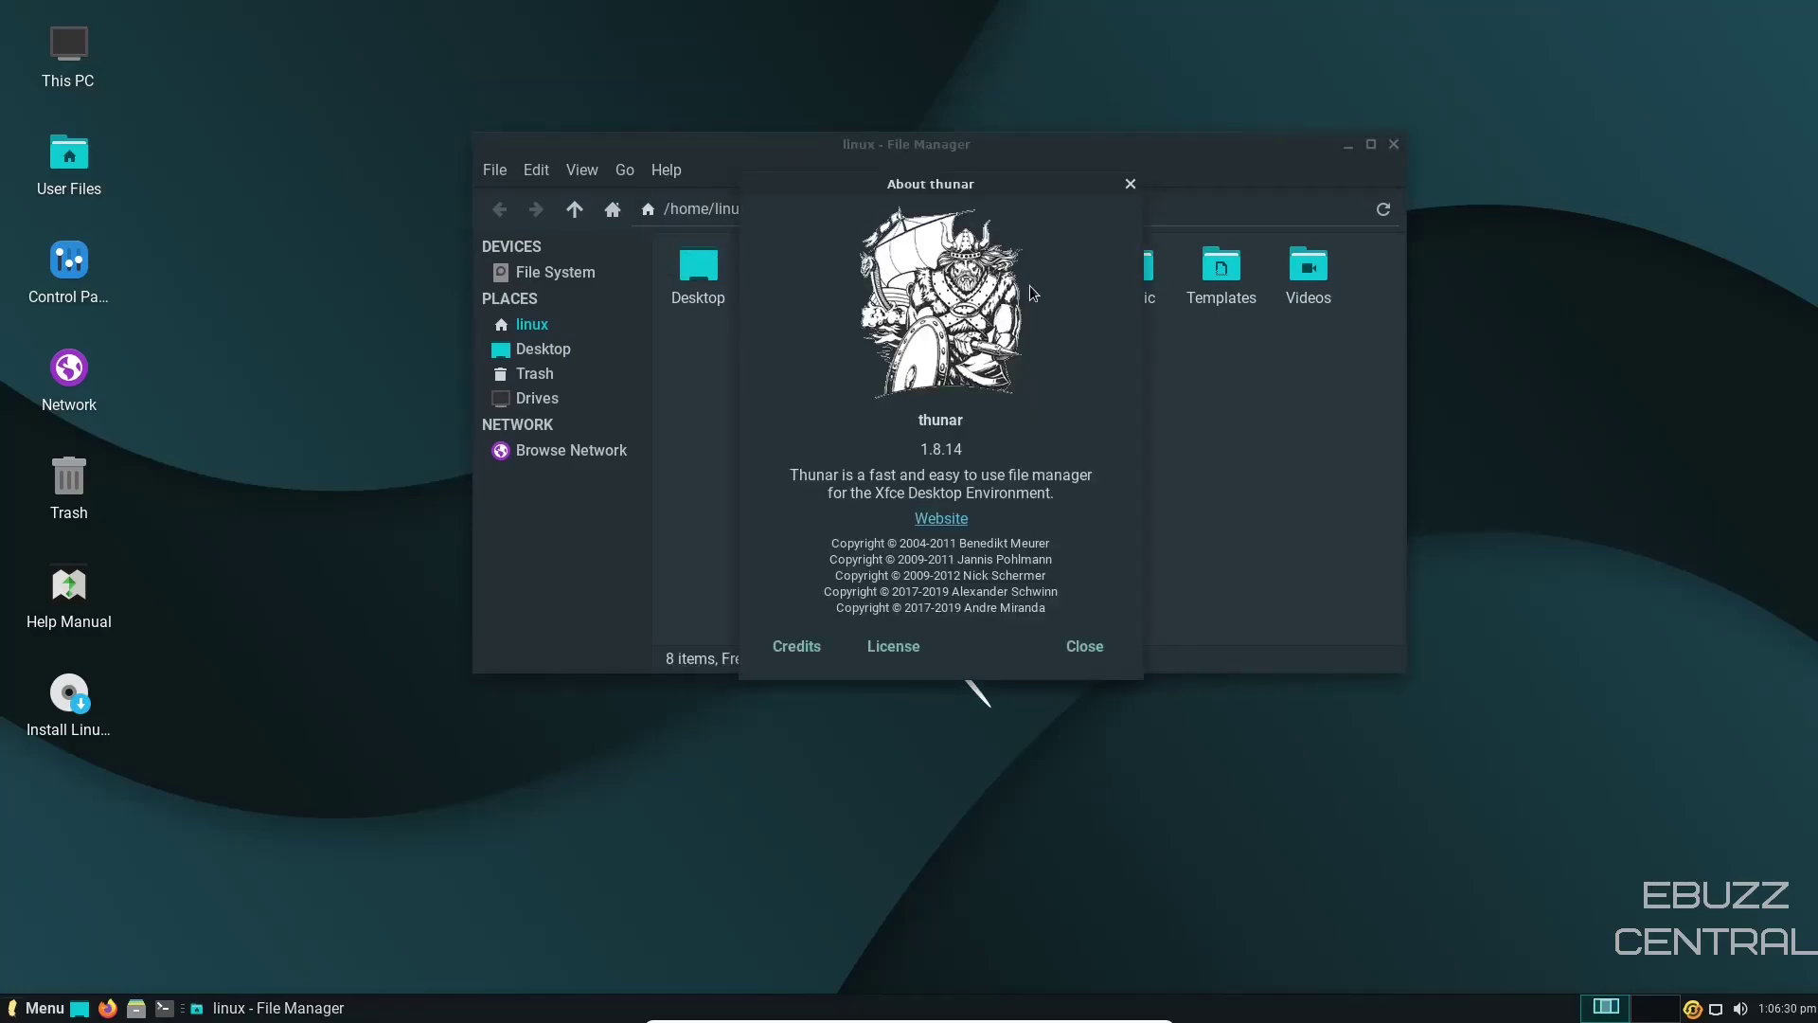
{"action": "left_click", "coordinate": [1130, 182]}
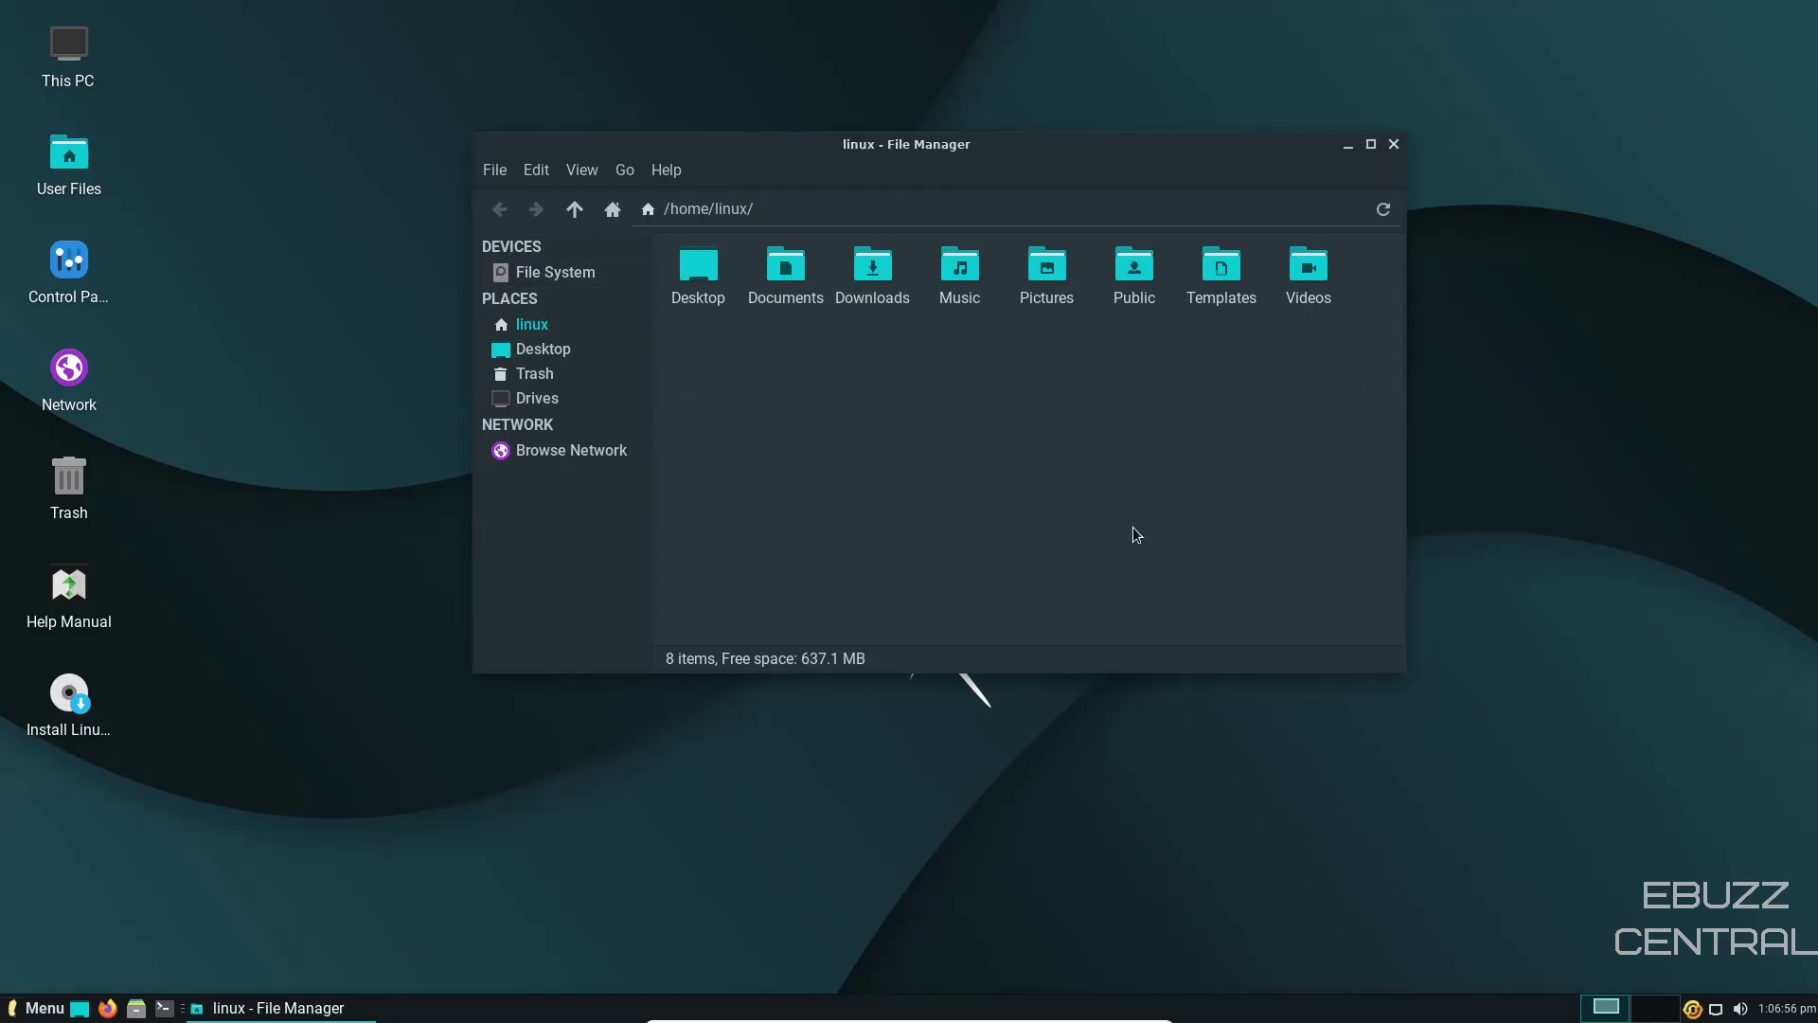
{"action": "left_click_drag", "start_coordinate": [1402, 669], "coordinate": [1208, 697]}
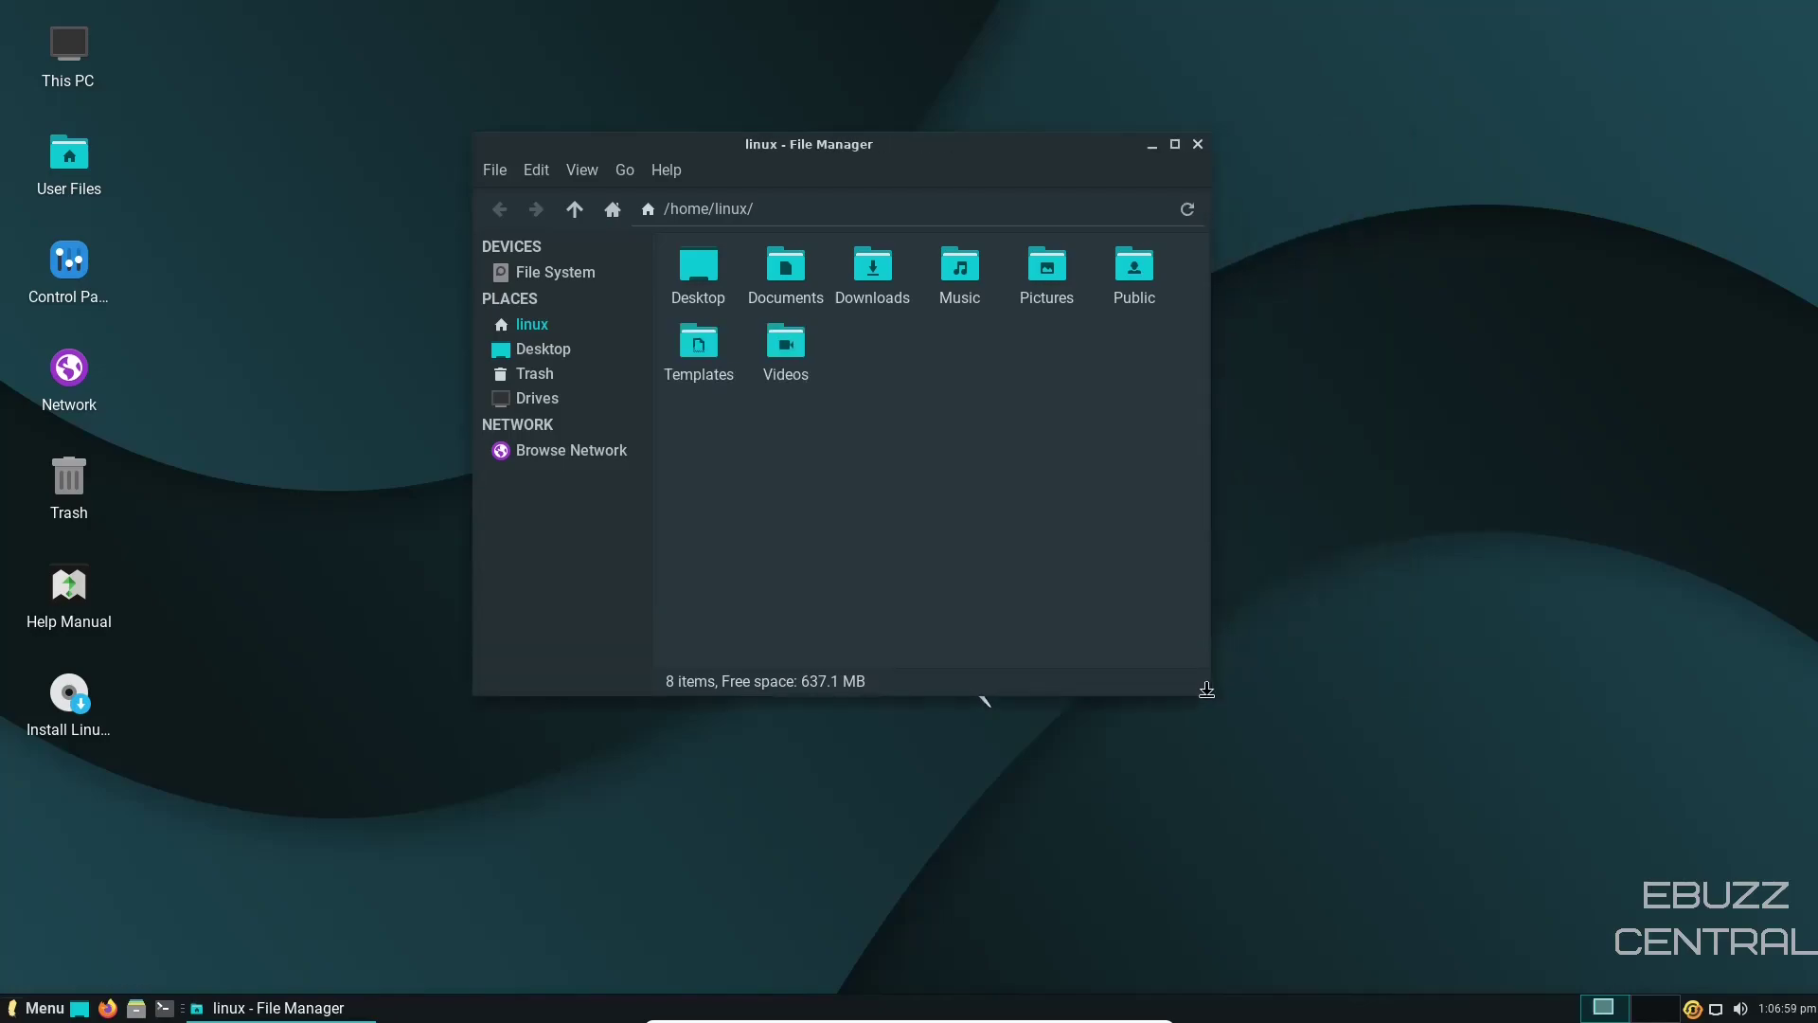
{"action": "left_click", "coordinate": [1198, 144]}
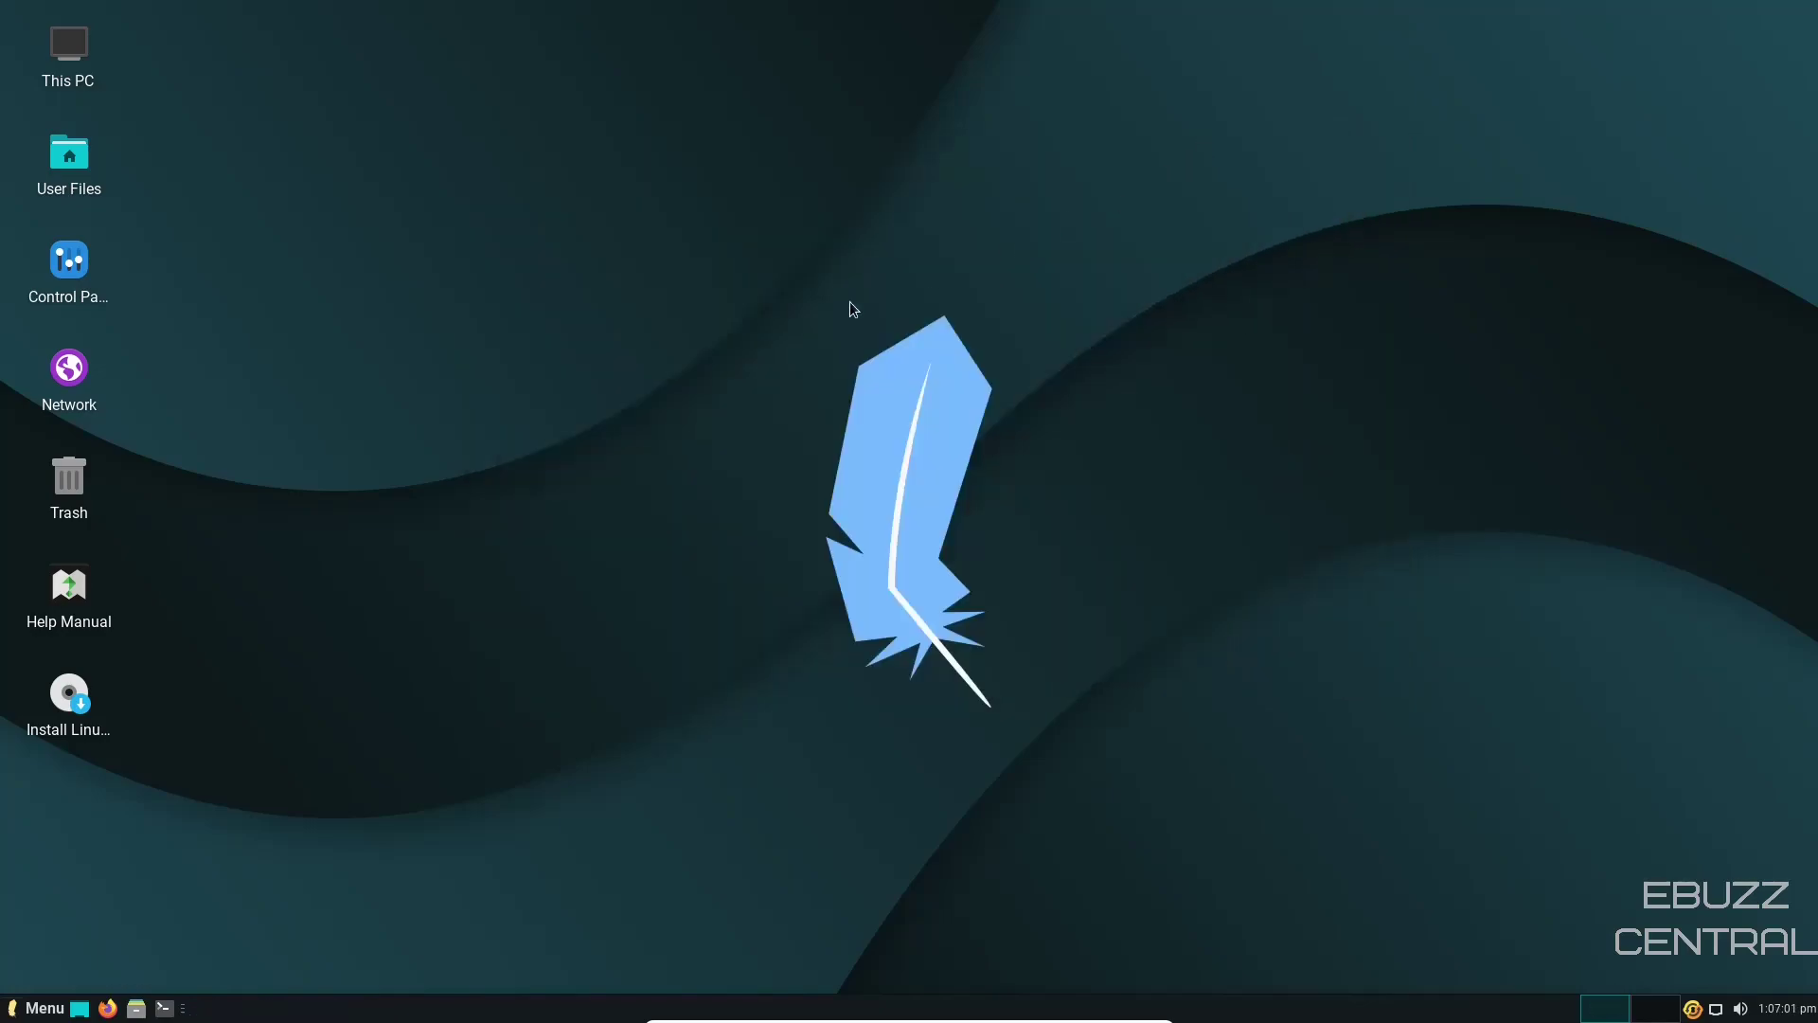
{"action": "left_click", "coordinate": [166, 1010]}
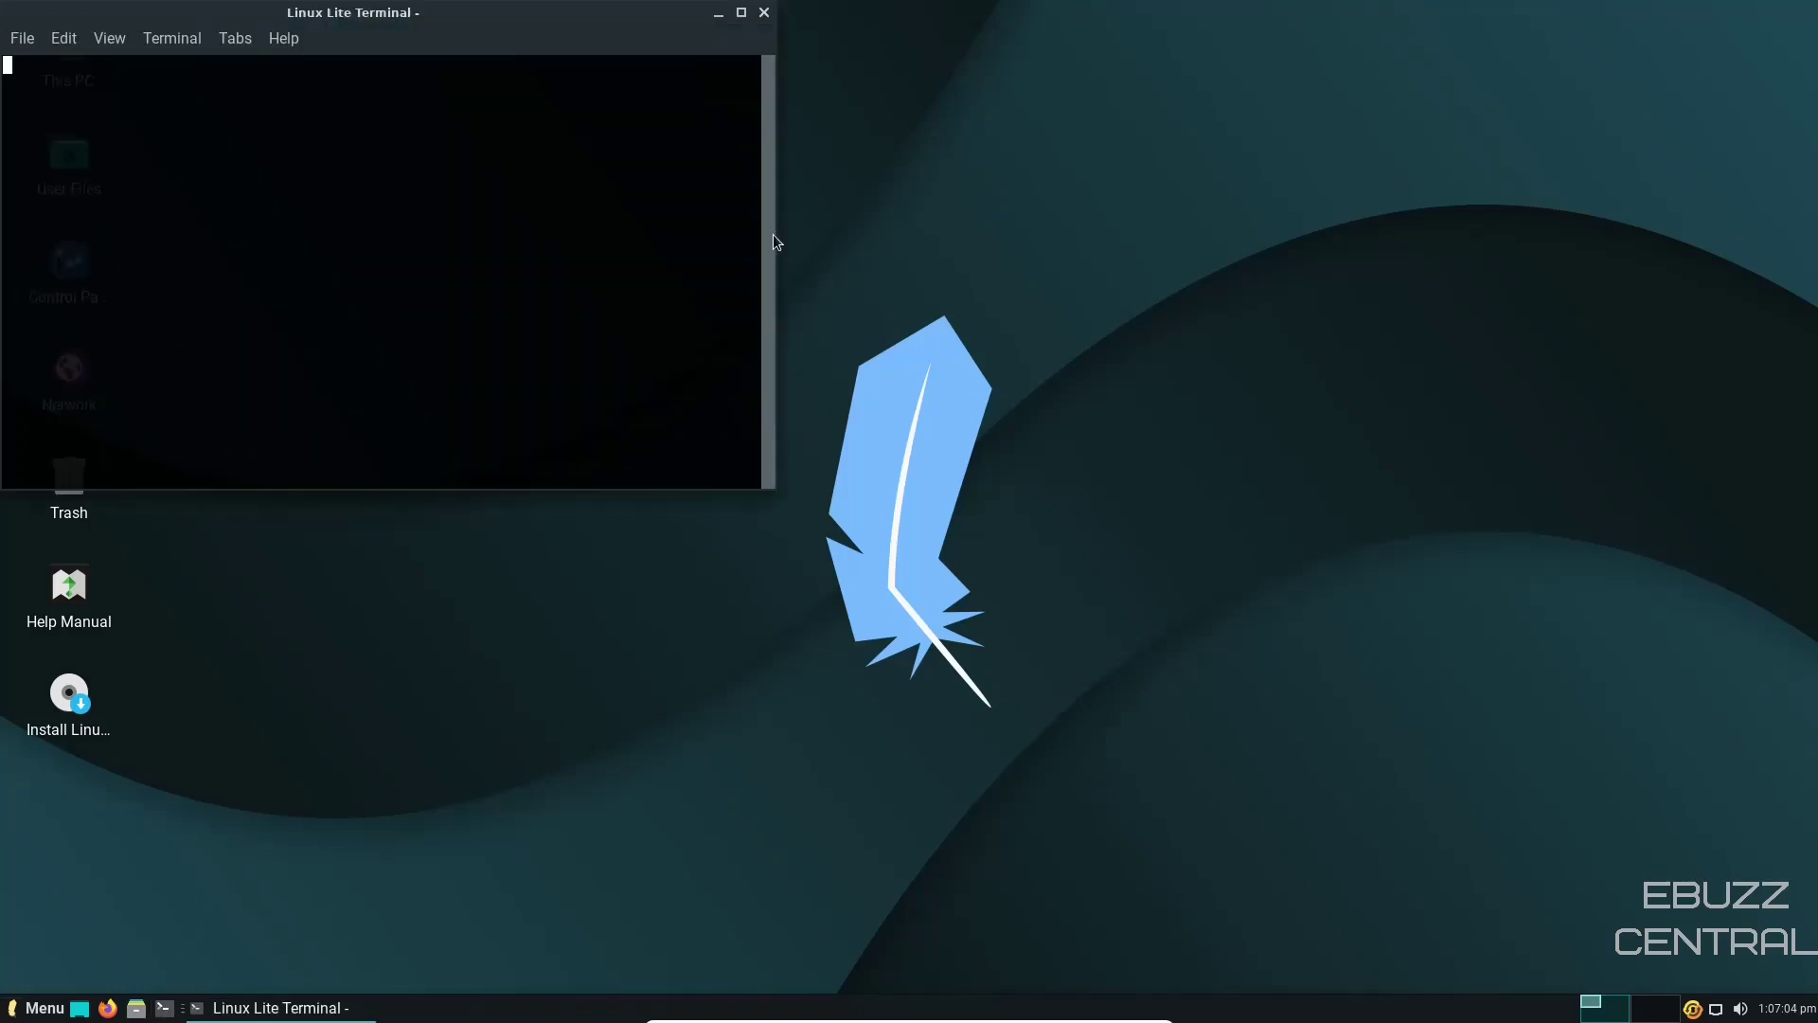
{"action": "left_click_drag", "start_coordinate": [565, 23], "coordinate": [1076, 254]}
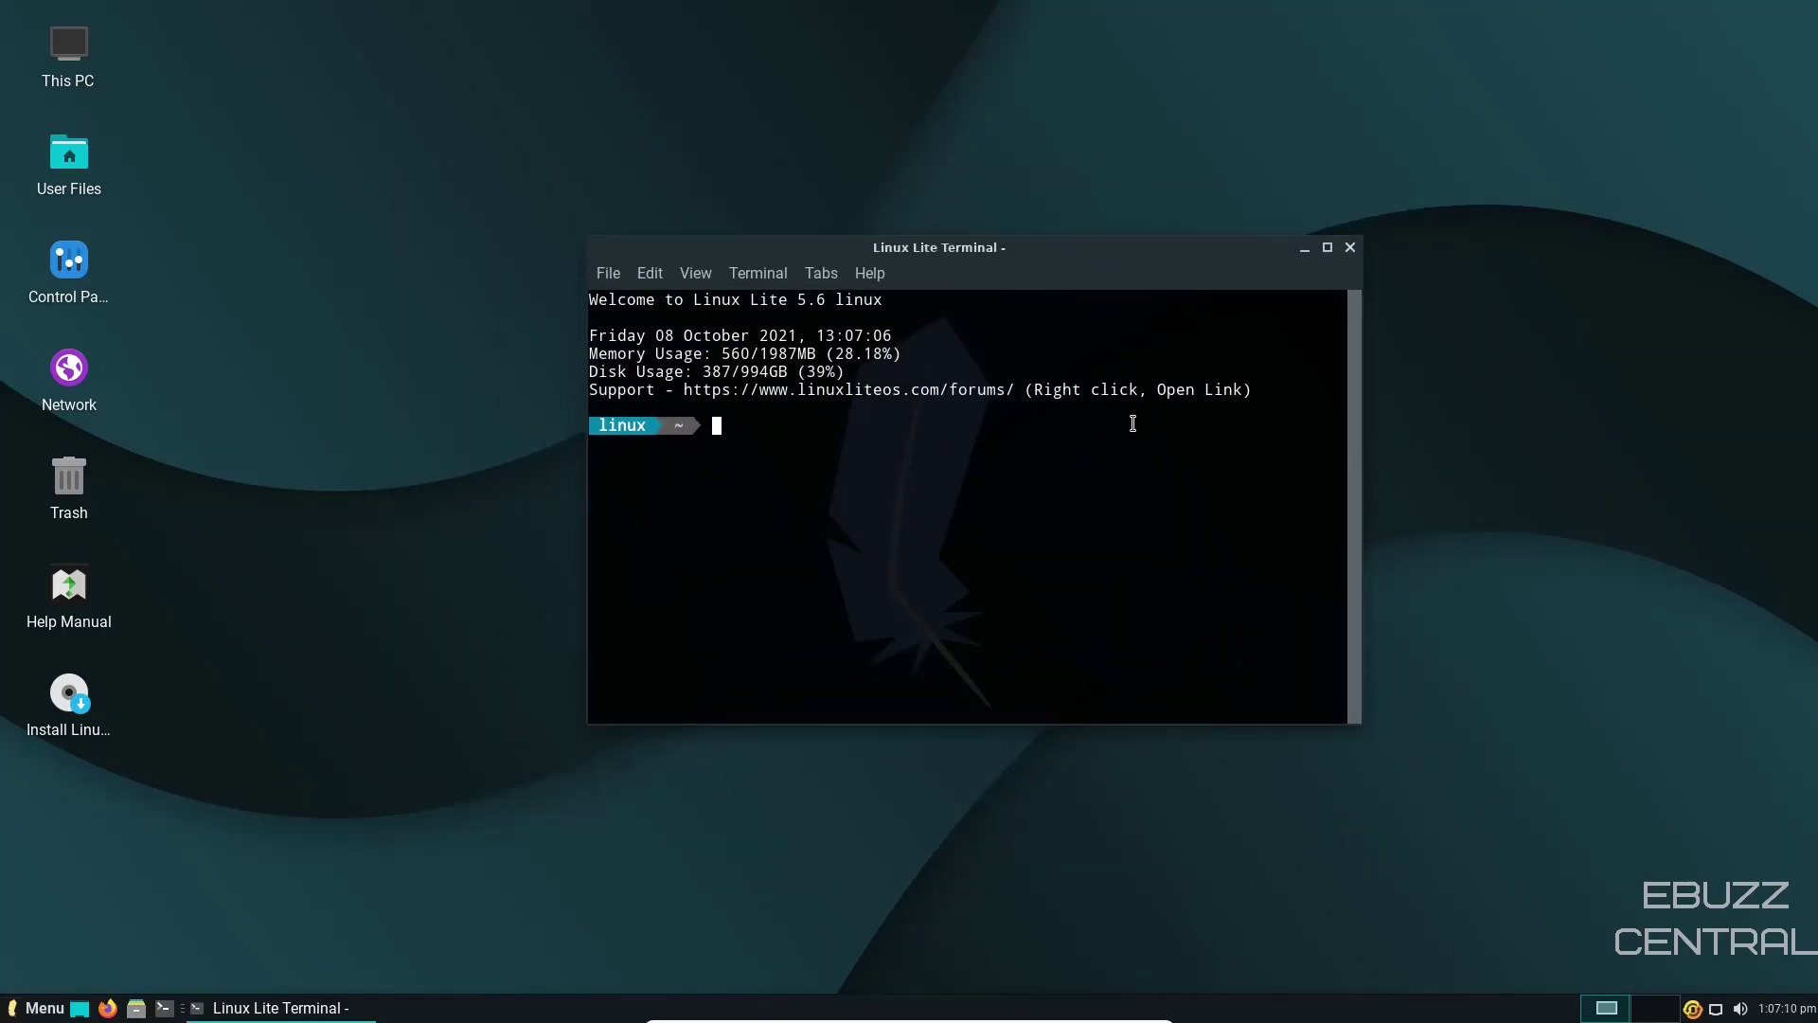
{"action": "type", "text": "htop"}
{"action": "key", "text": "Return"}
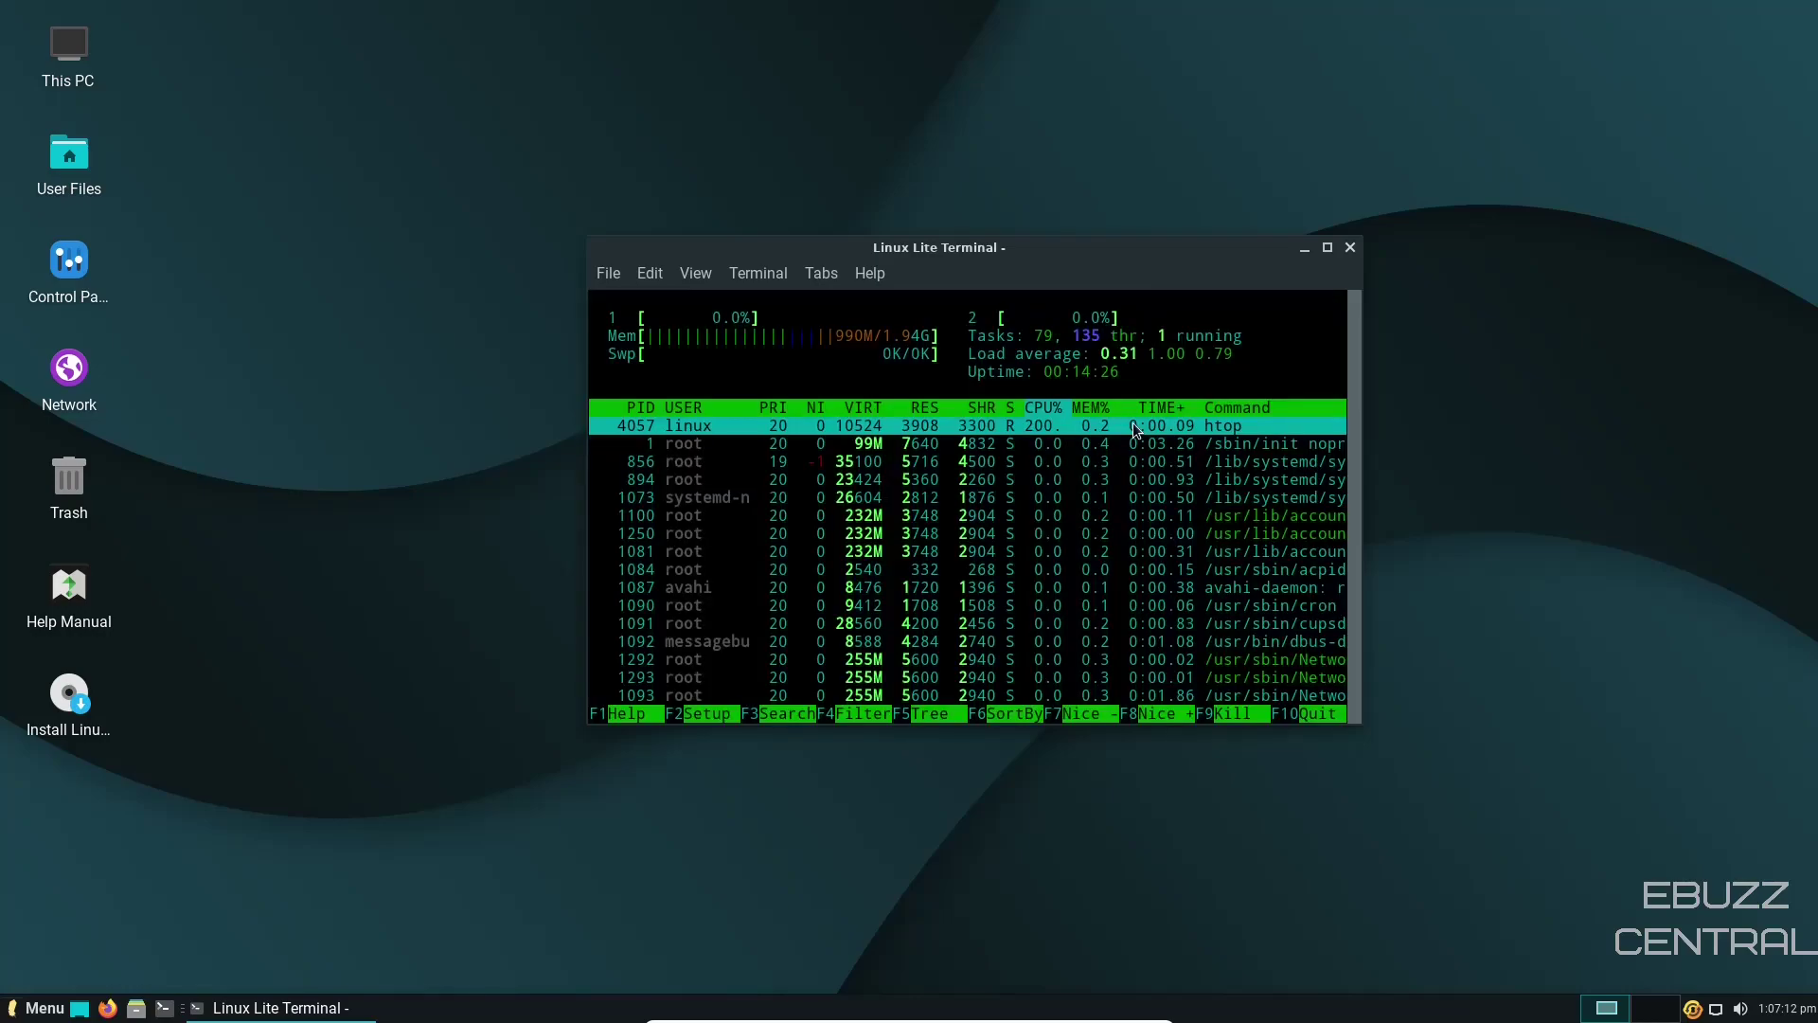
{"action": "left_click", "coordinate": [1326, 247]}
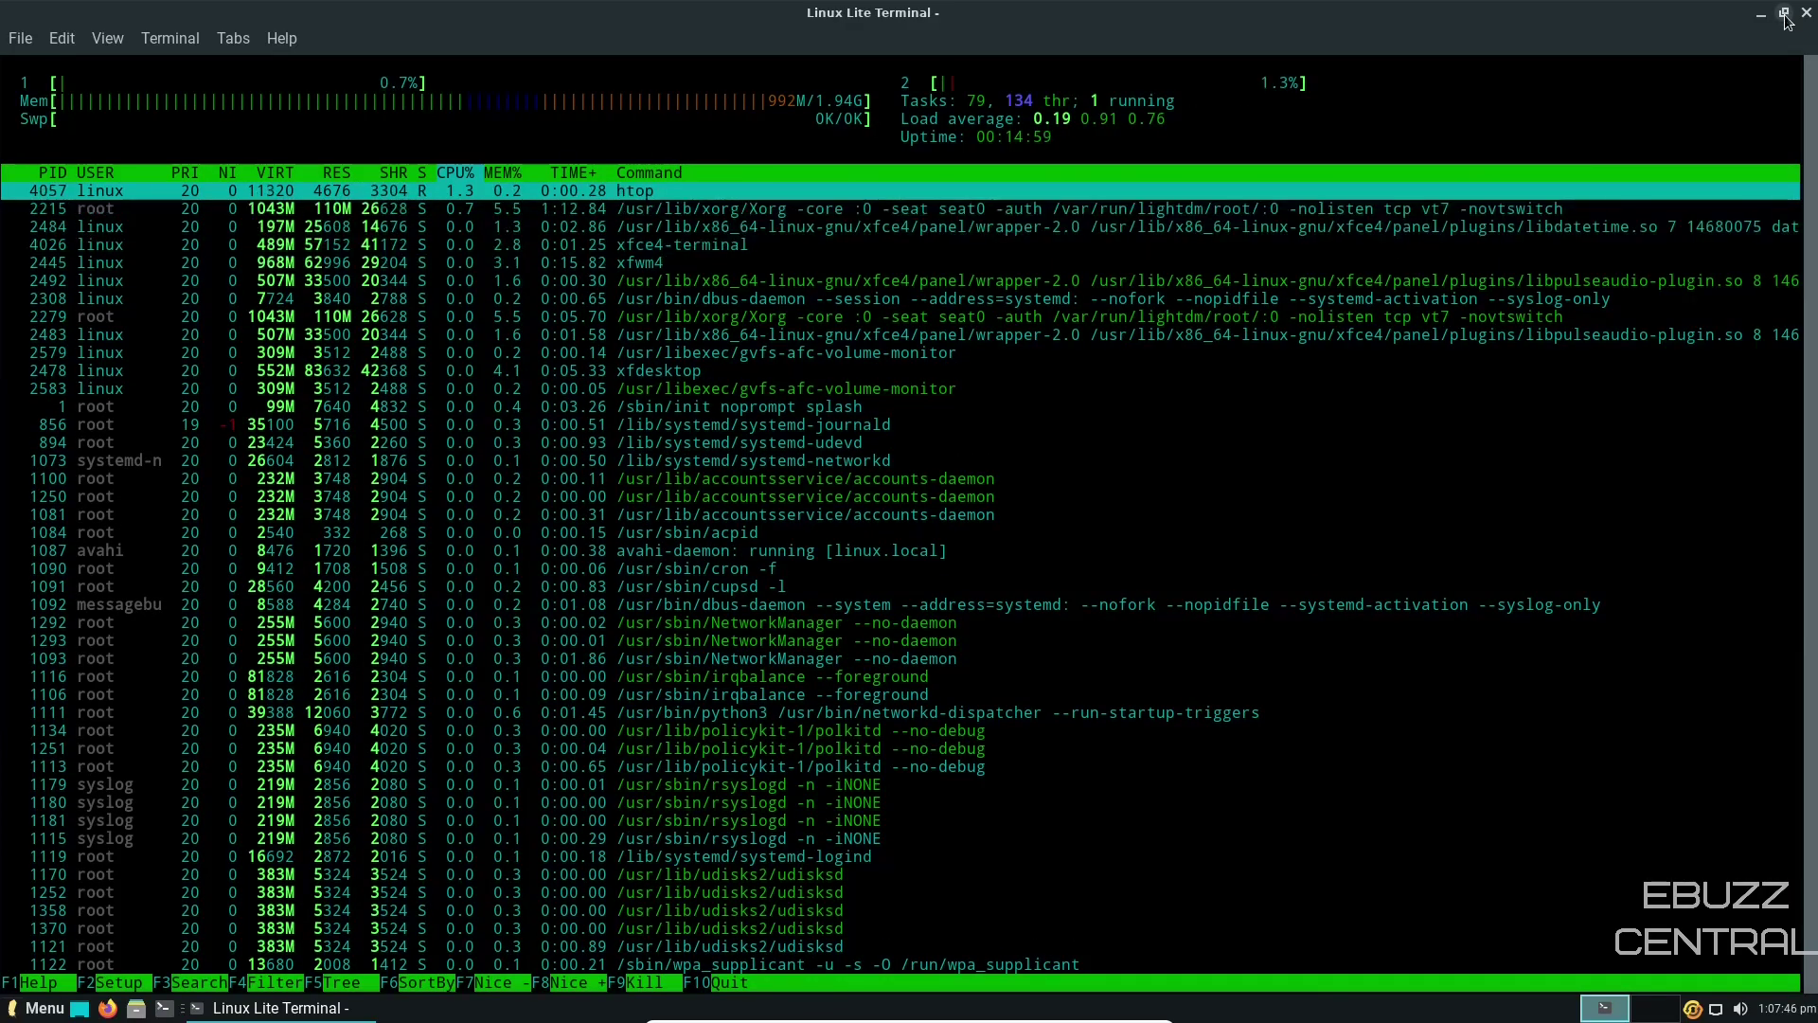
{"action": "left_click", "coordinate": [1784, 14]}
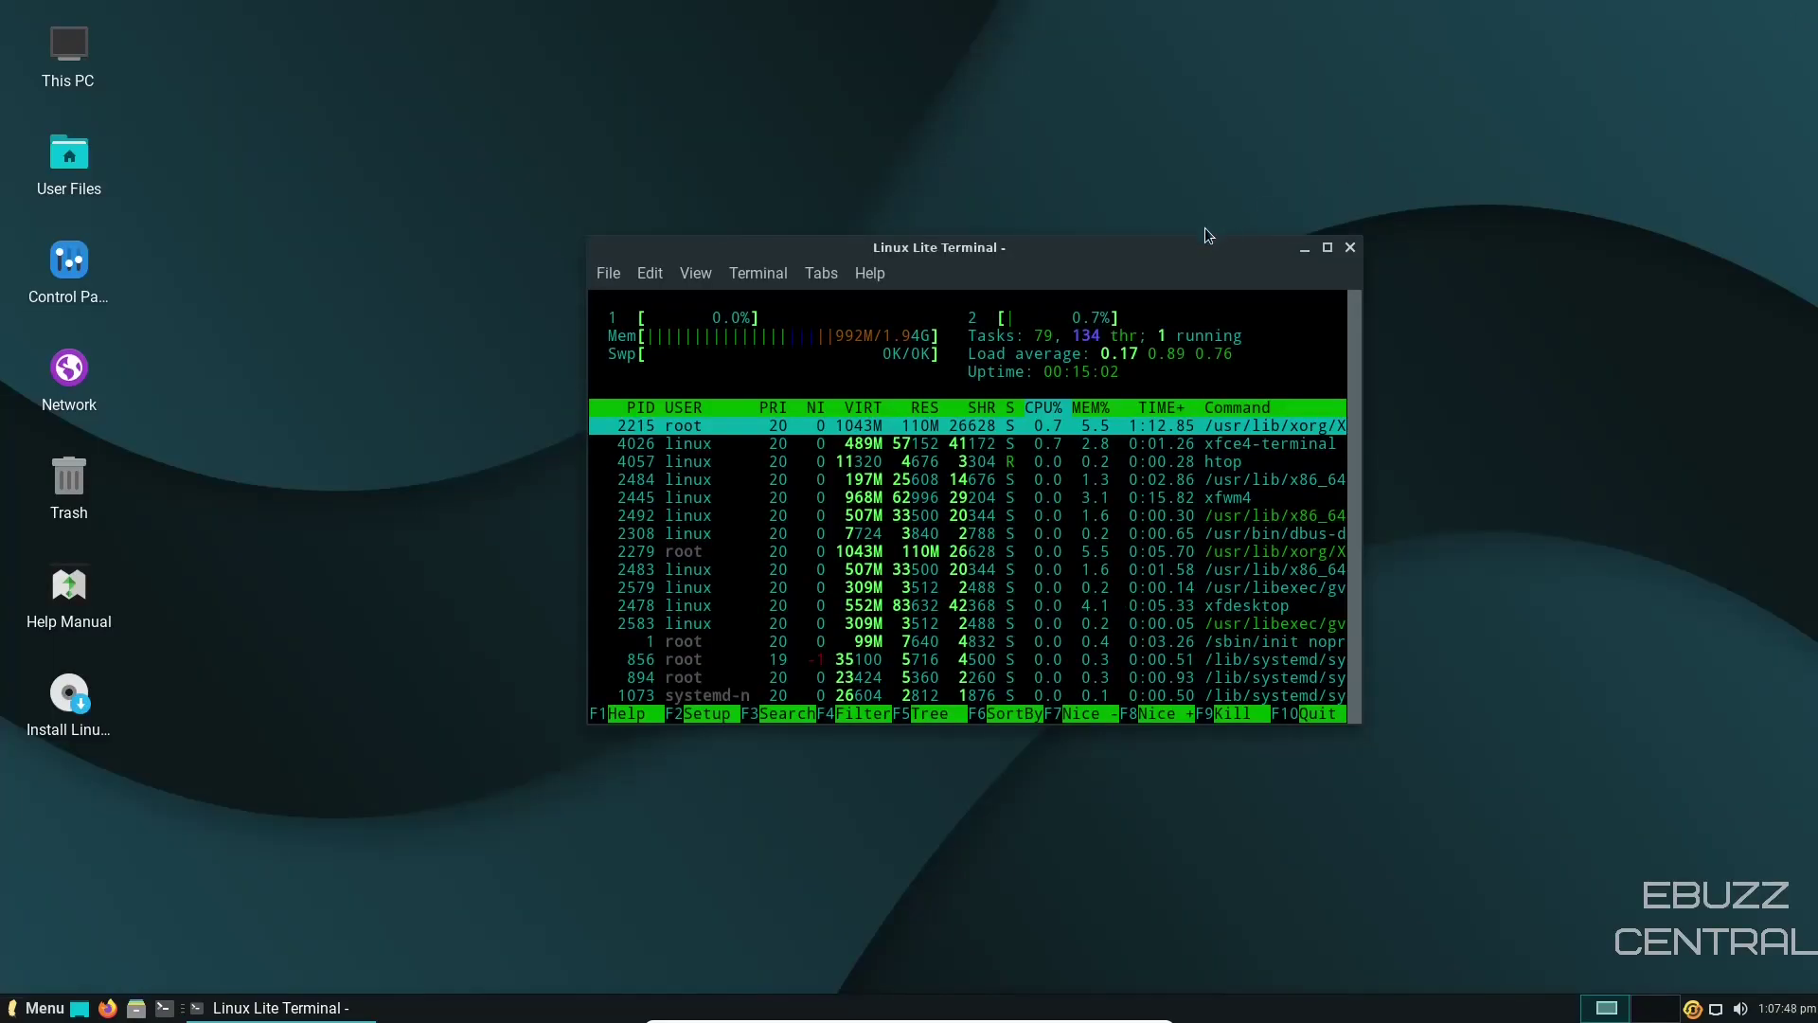
{"action": "left_click_drag", "start_coordinate": [1155, 253], "coordinate": [1117, 160]}
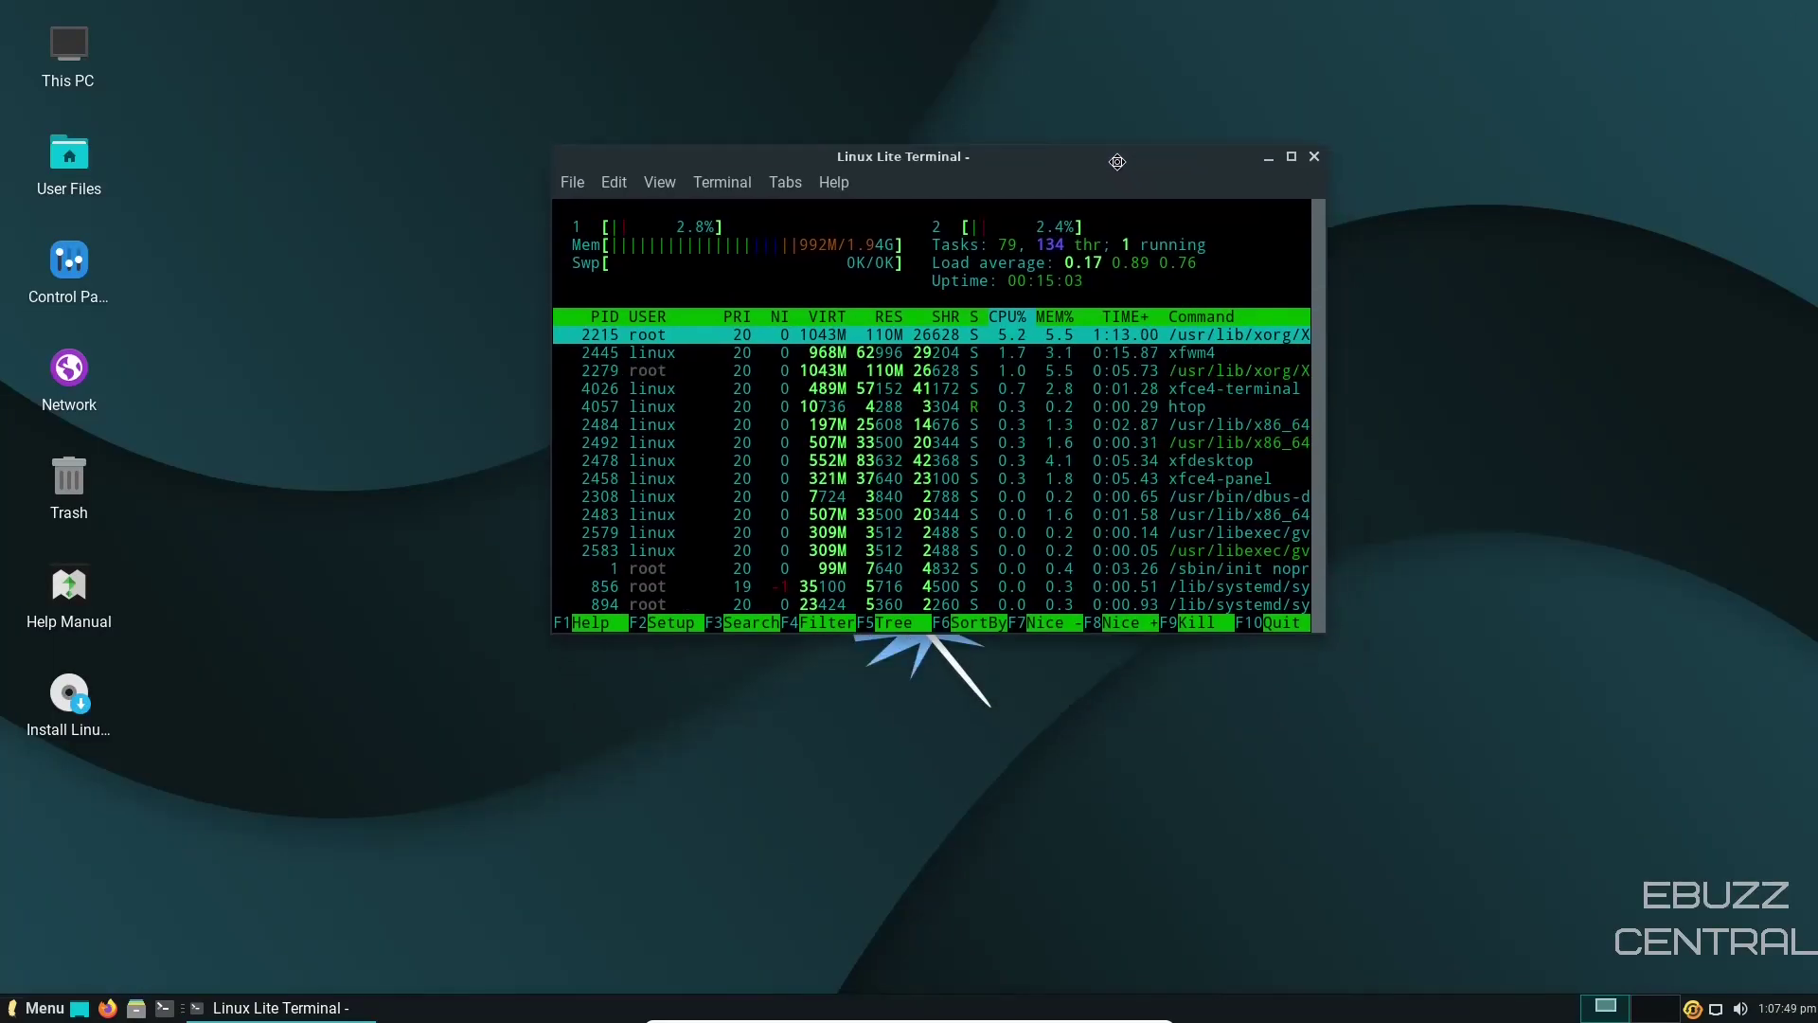
{"action": "left_click", "coordinate": [1311, 154]}
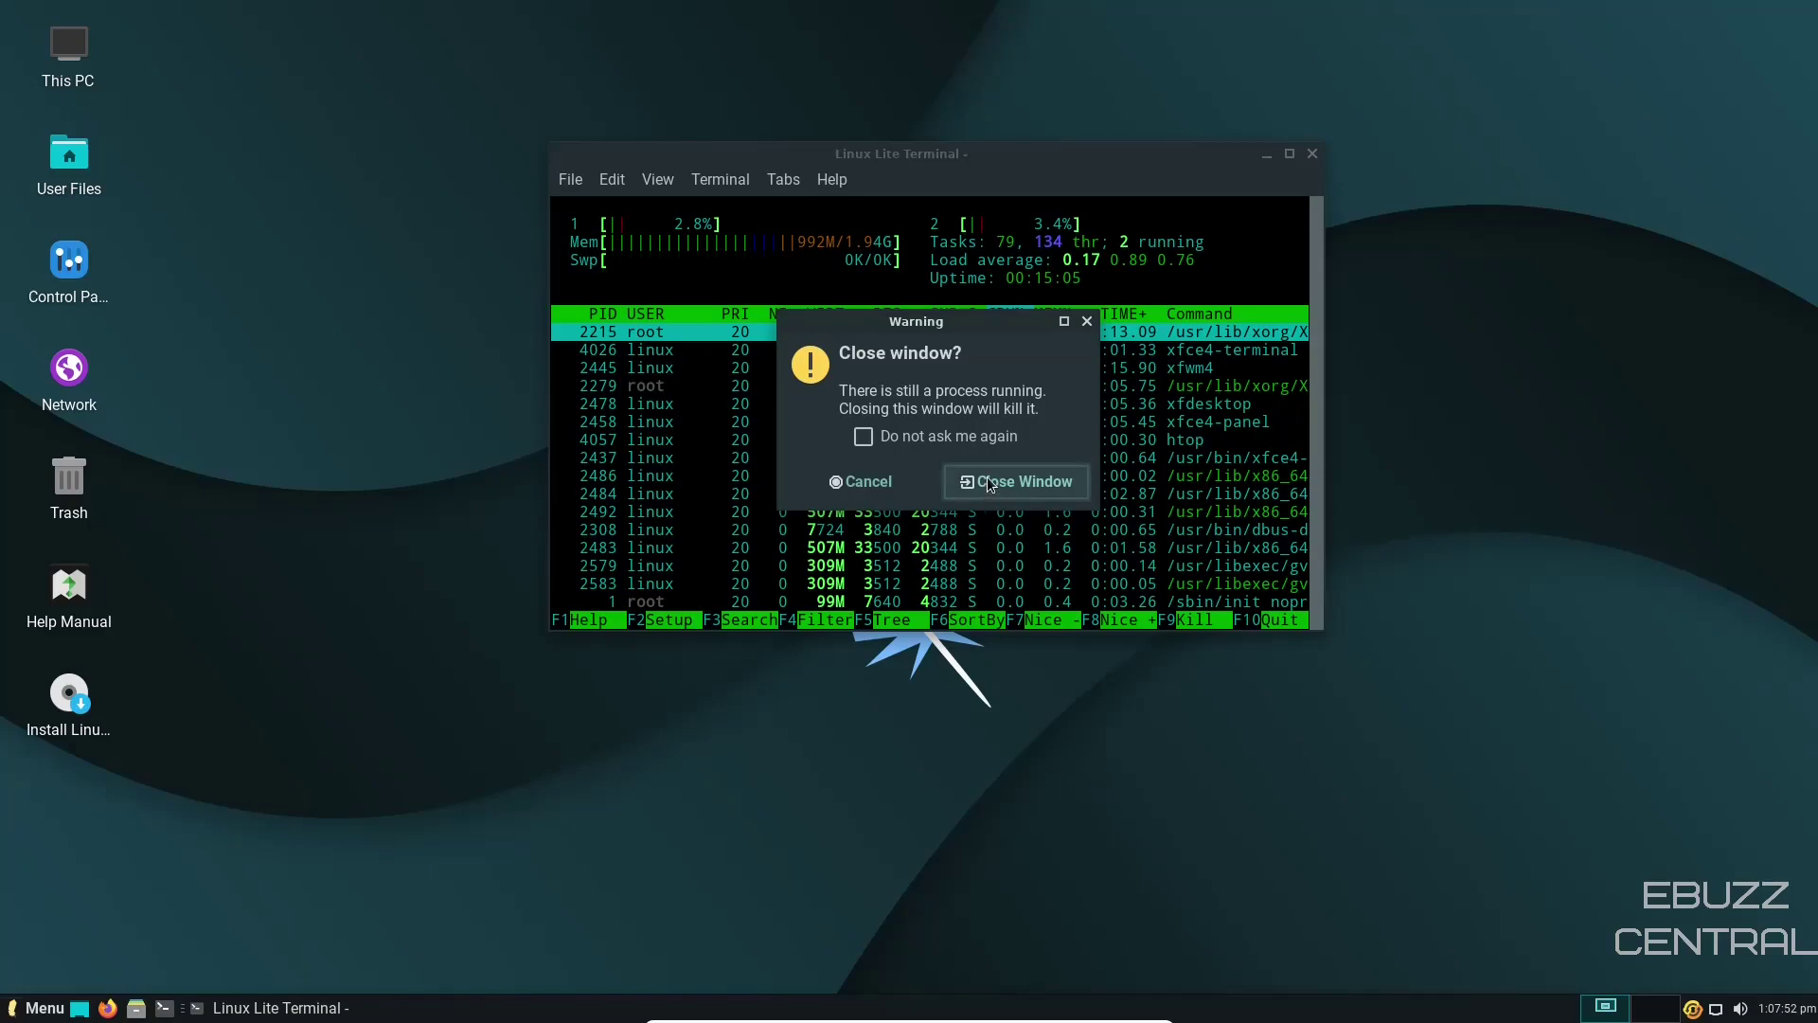
{"action": "left_click", "coordinate": [989, 481]}
Step: In Desktop Settings, try the orange Lite image, then set the snowy mountain-lake photo as wallpaper
{"action": "right_click", "coordinate": [912, 392]}
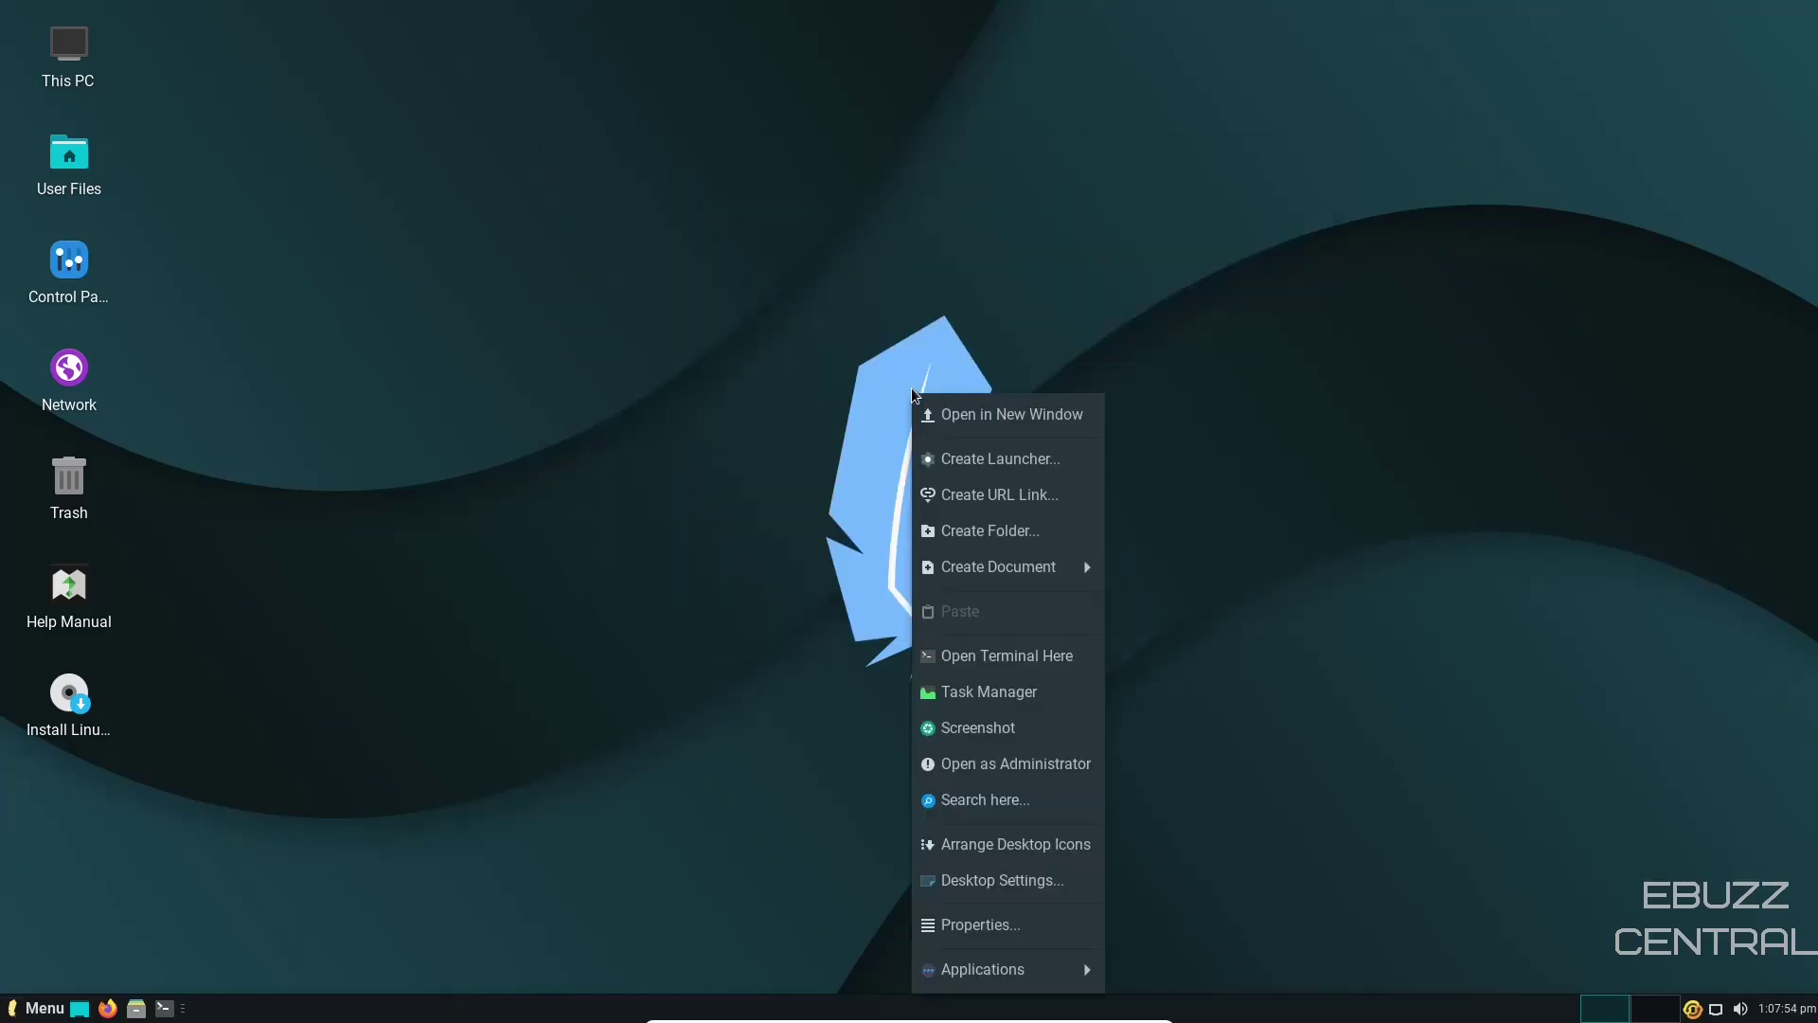
{"action": "left_click", "coordinate": [1024, 881]}
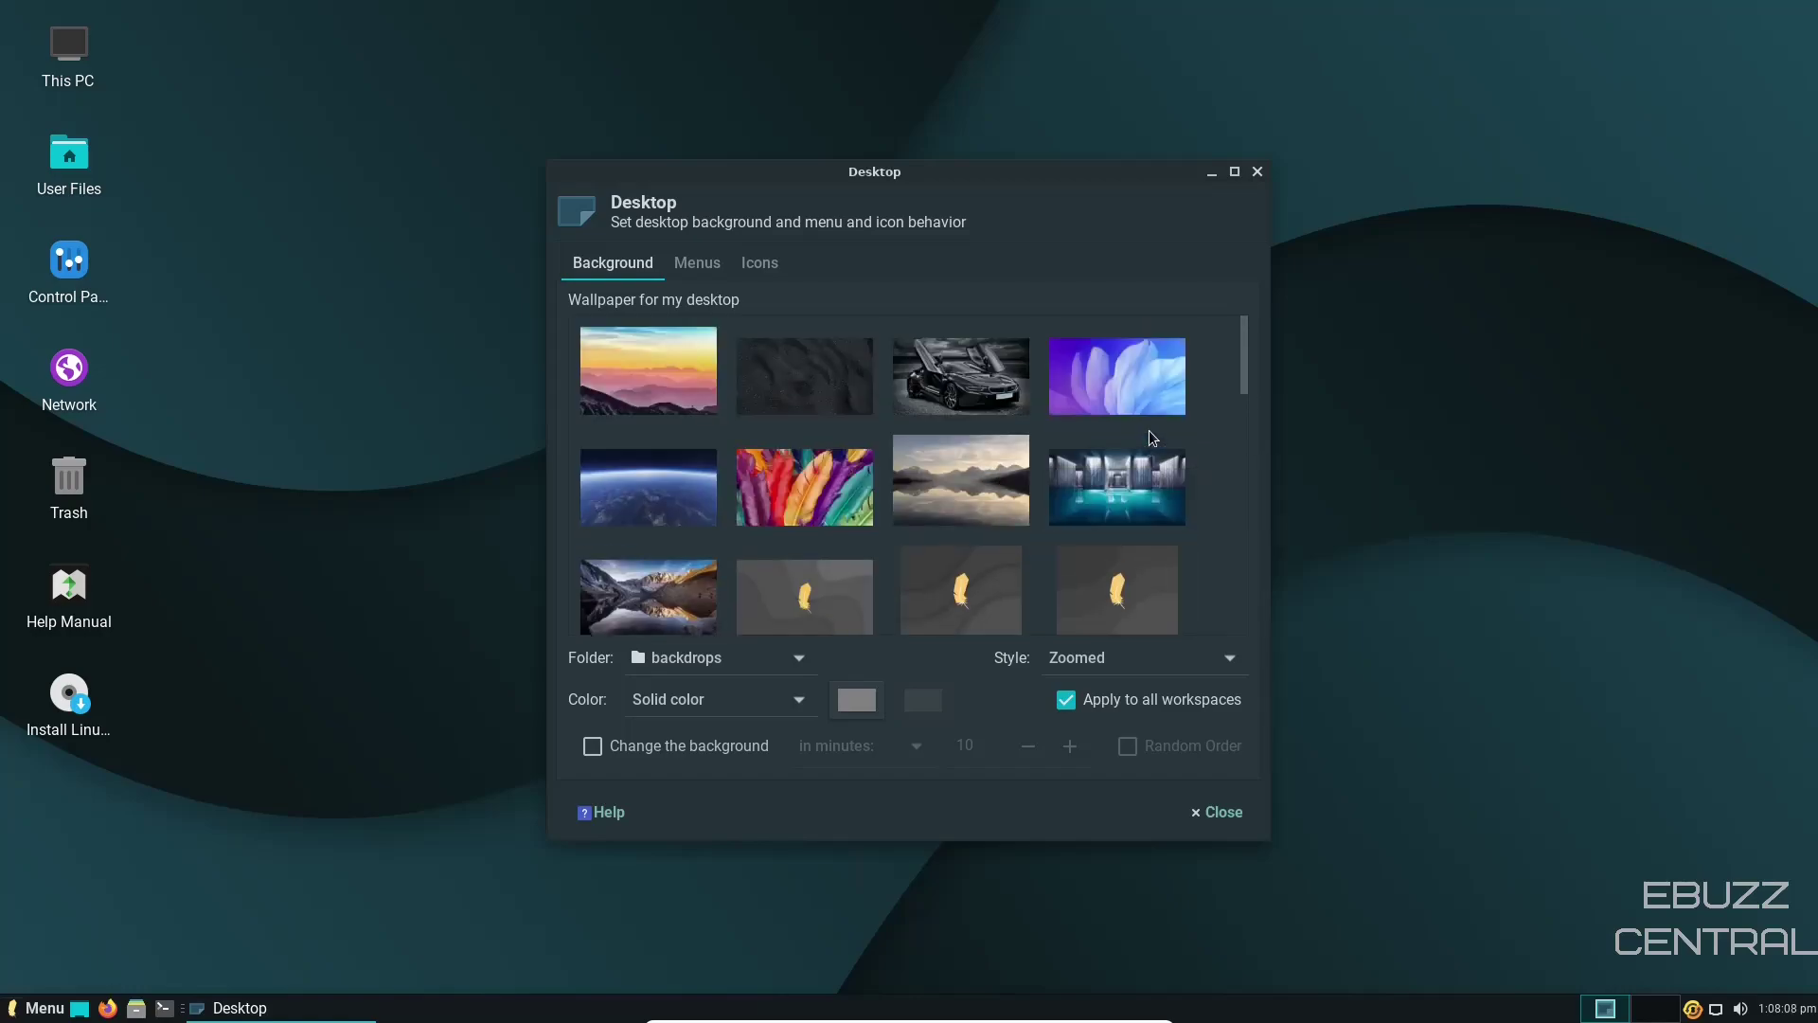
{"action": "scroll", "coordinate": [885, 451], "scroll_direction": "down", "scroll_amount": 1}
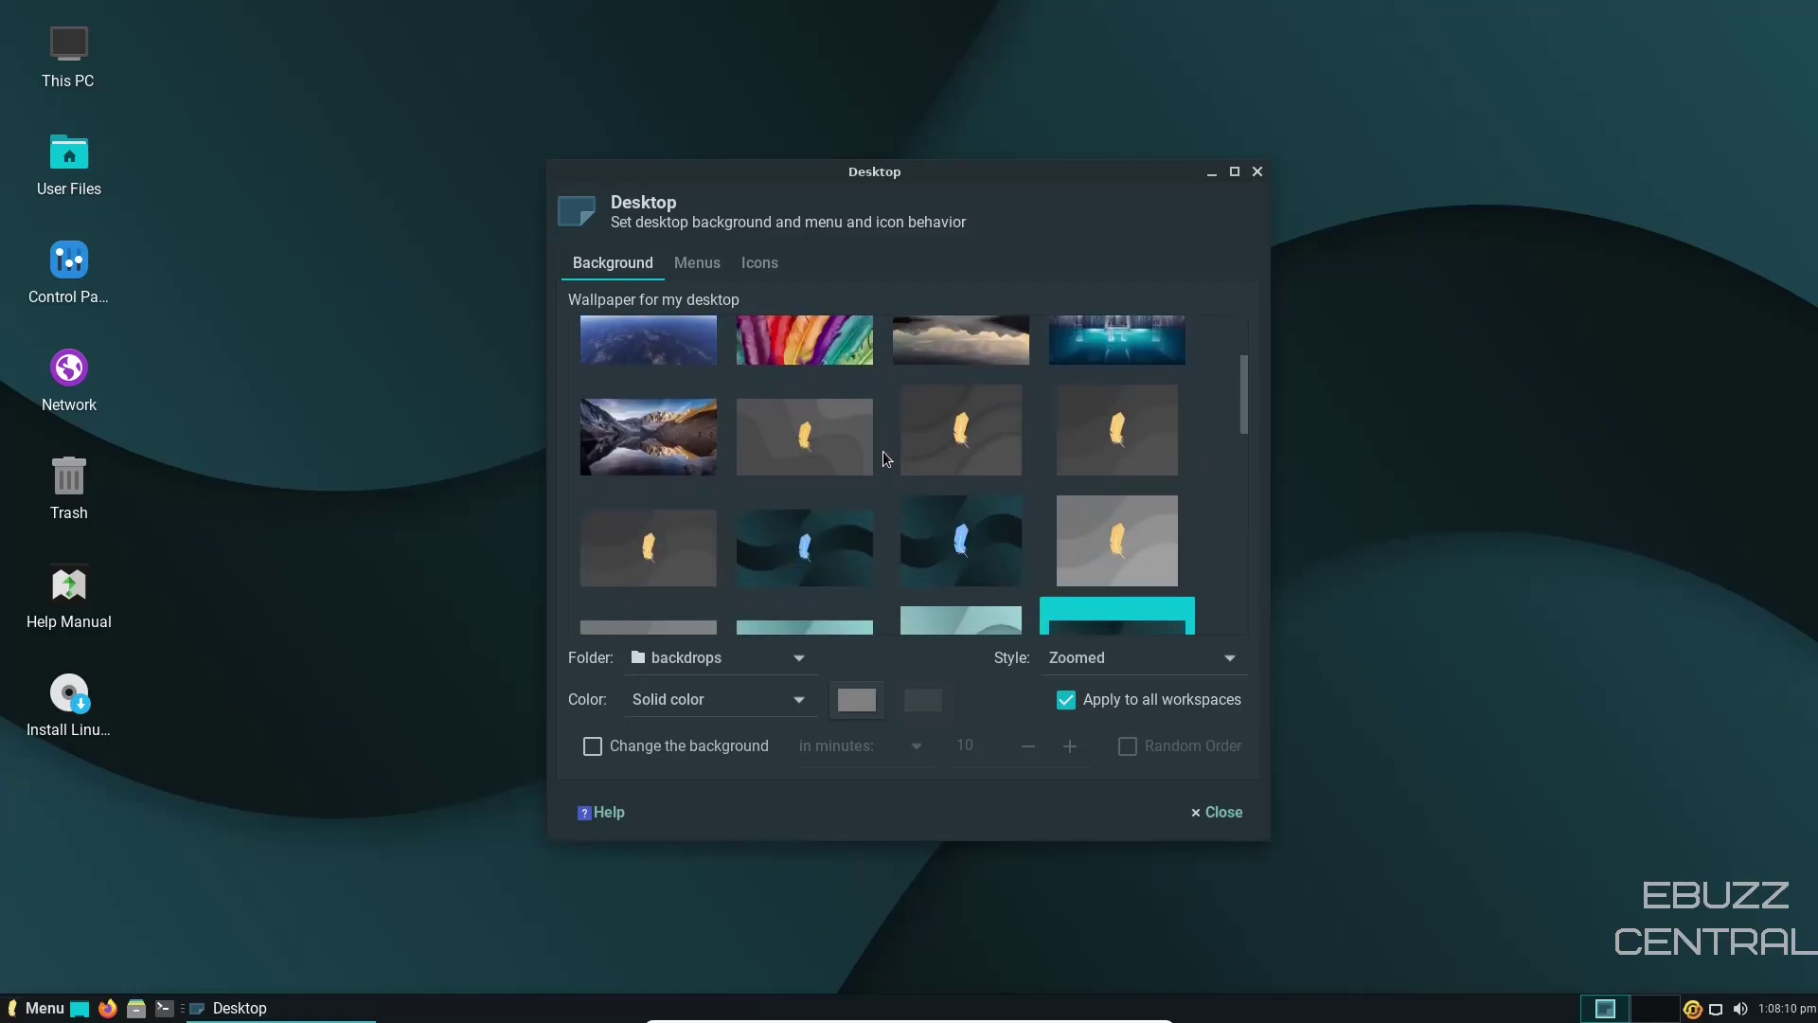
{"action": "scroll", "coordinate": [877, 439], "scroll_direction": "down", "scroll_amount": 1}
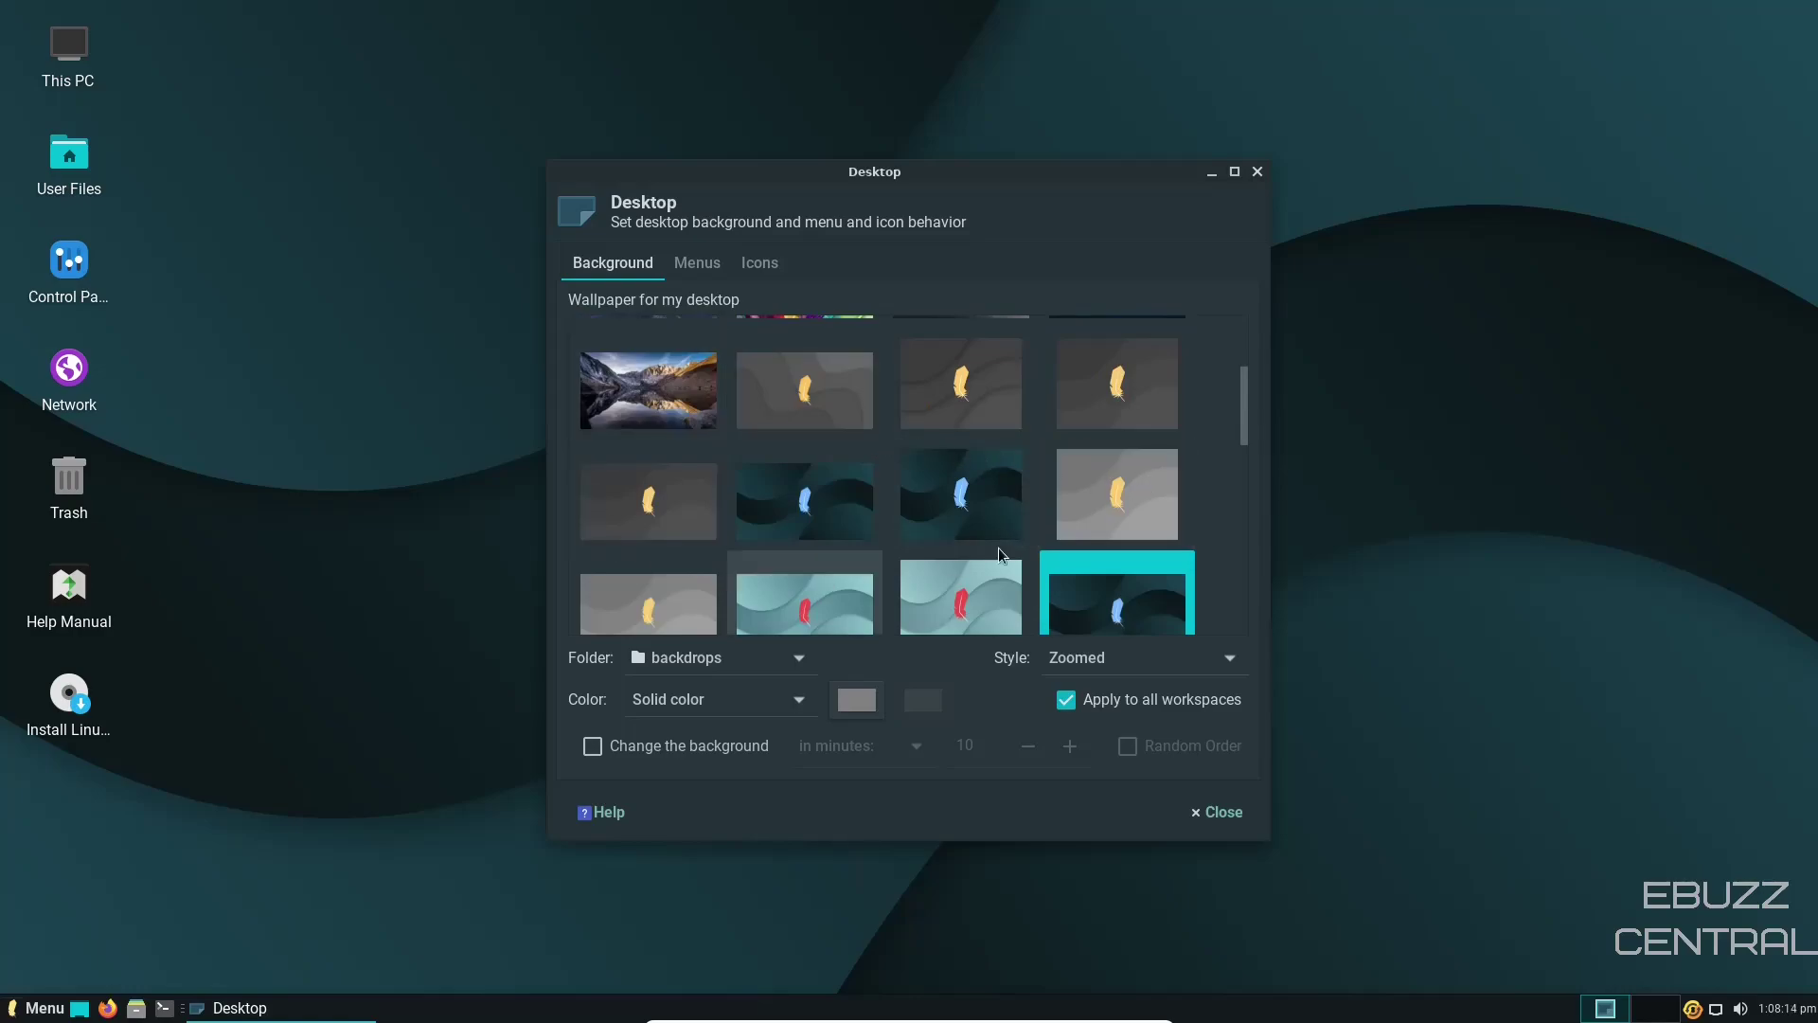
{"action": "left_click_drag", "start_coordinate": [1242, 426], "coordinate": [1240, 570]}
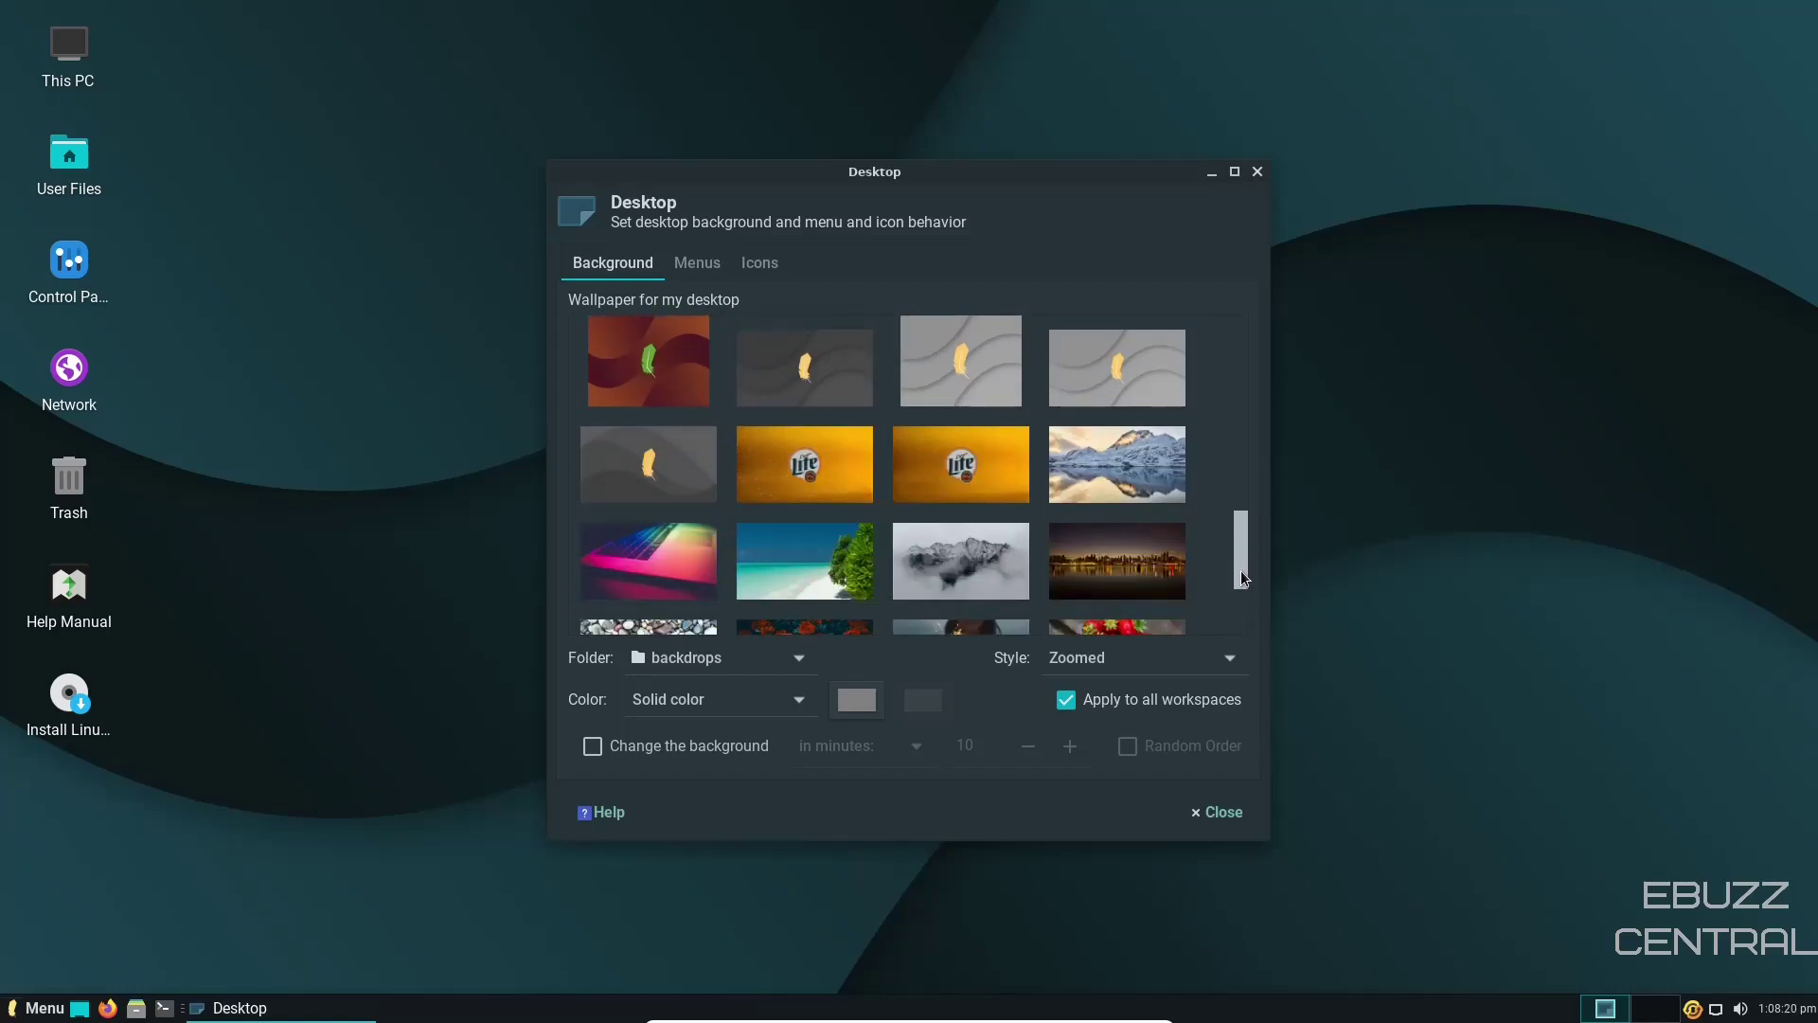
{"action": "left_click", "coordinate": [795, 478]}
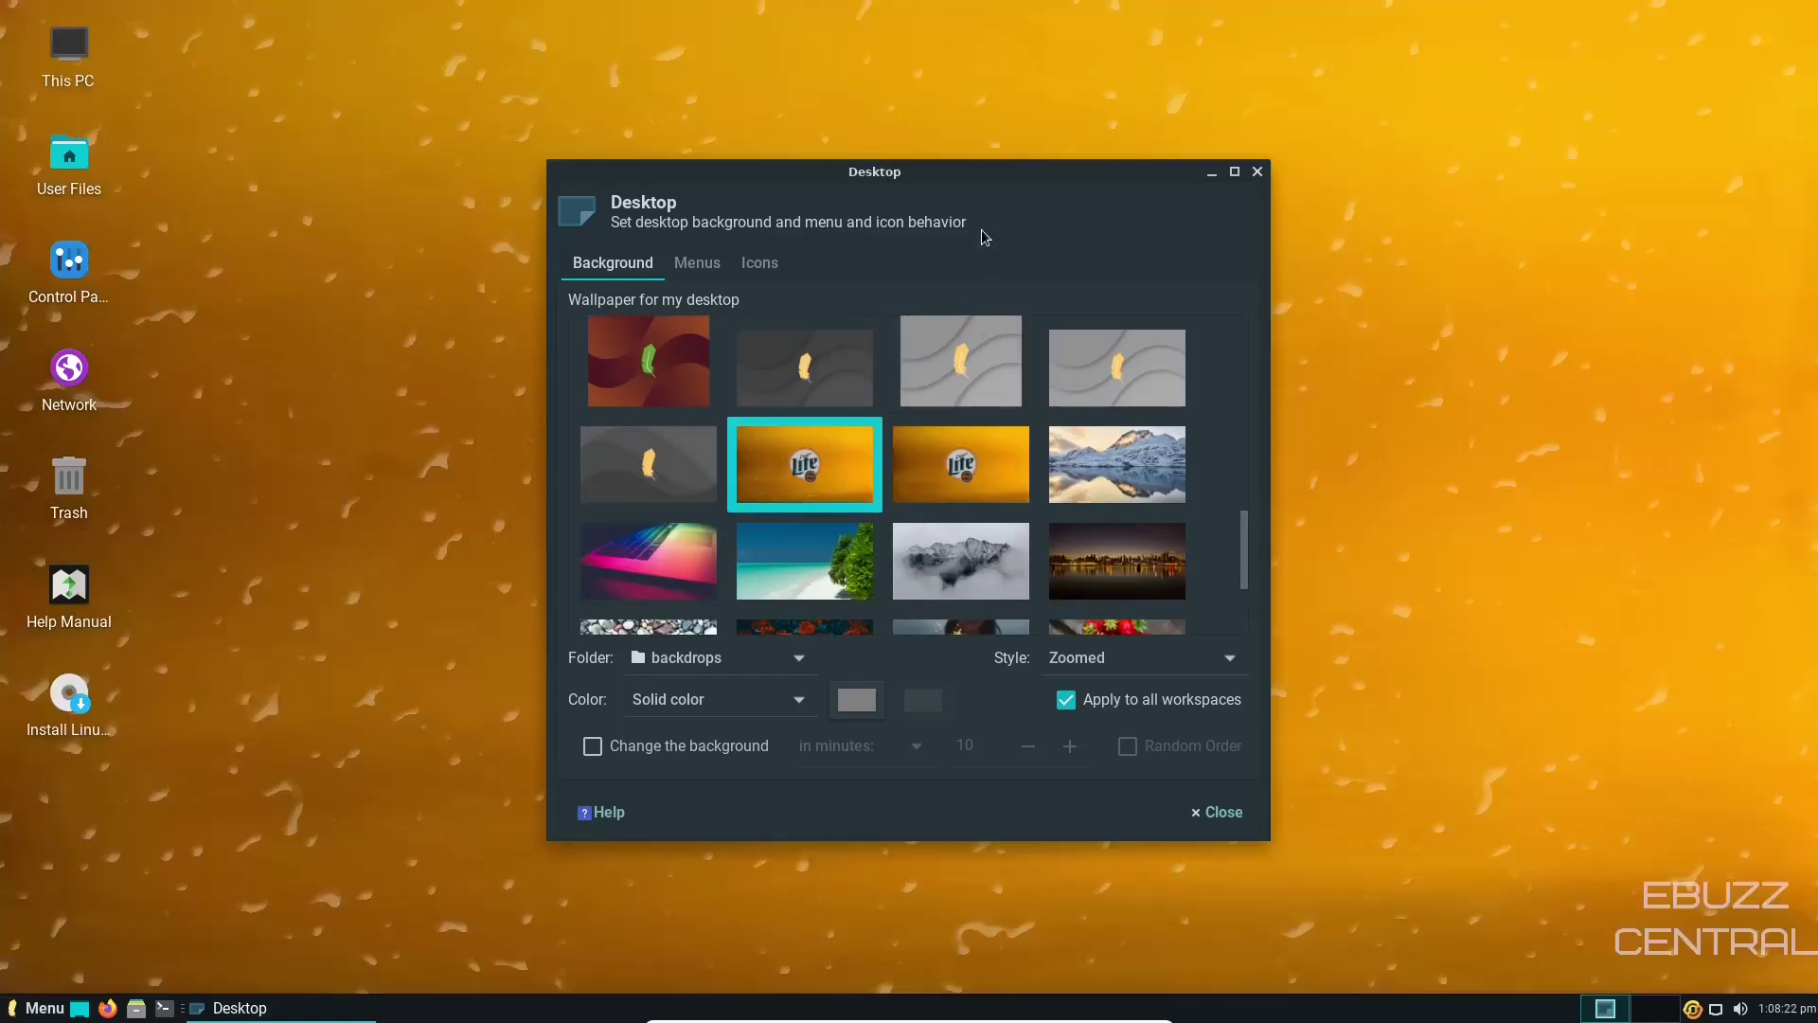
{"action": "mouse_move", "coordinate": [975, 175]}
{"action": "left_mouse_down"}
{"action": "mouse_move", "coordinate": [1585, 749]}
{"action": "mouse_move", "coordinate": [1435, 732]}
{"action": "mouse_move", "coordinate": [1565, 564]}
{"action": "mouse_move", "coordinate": [981, 176]}
{"action": "left_mouse_up"}
{"action": "scroll", "coordinate": [1056, 461], "scroll_direction": "down", "scroll_amount": 1}
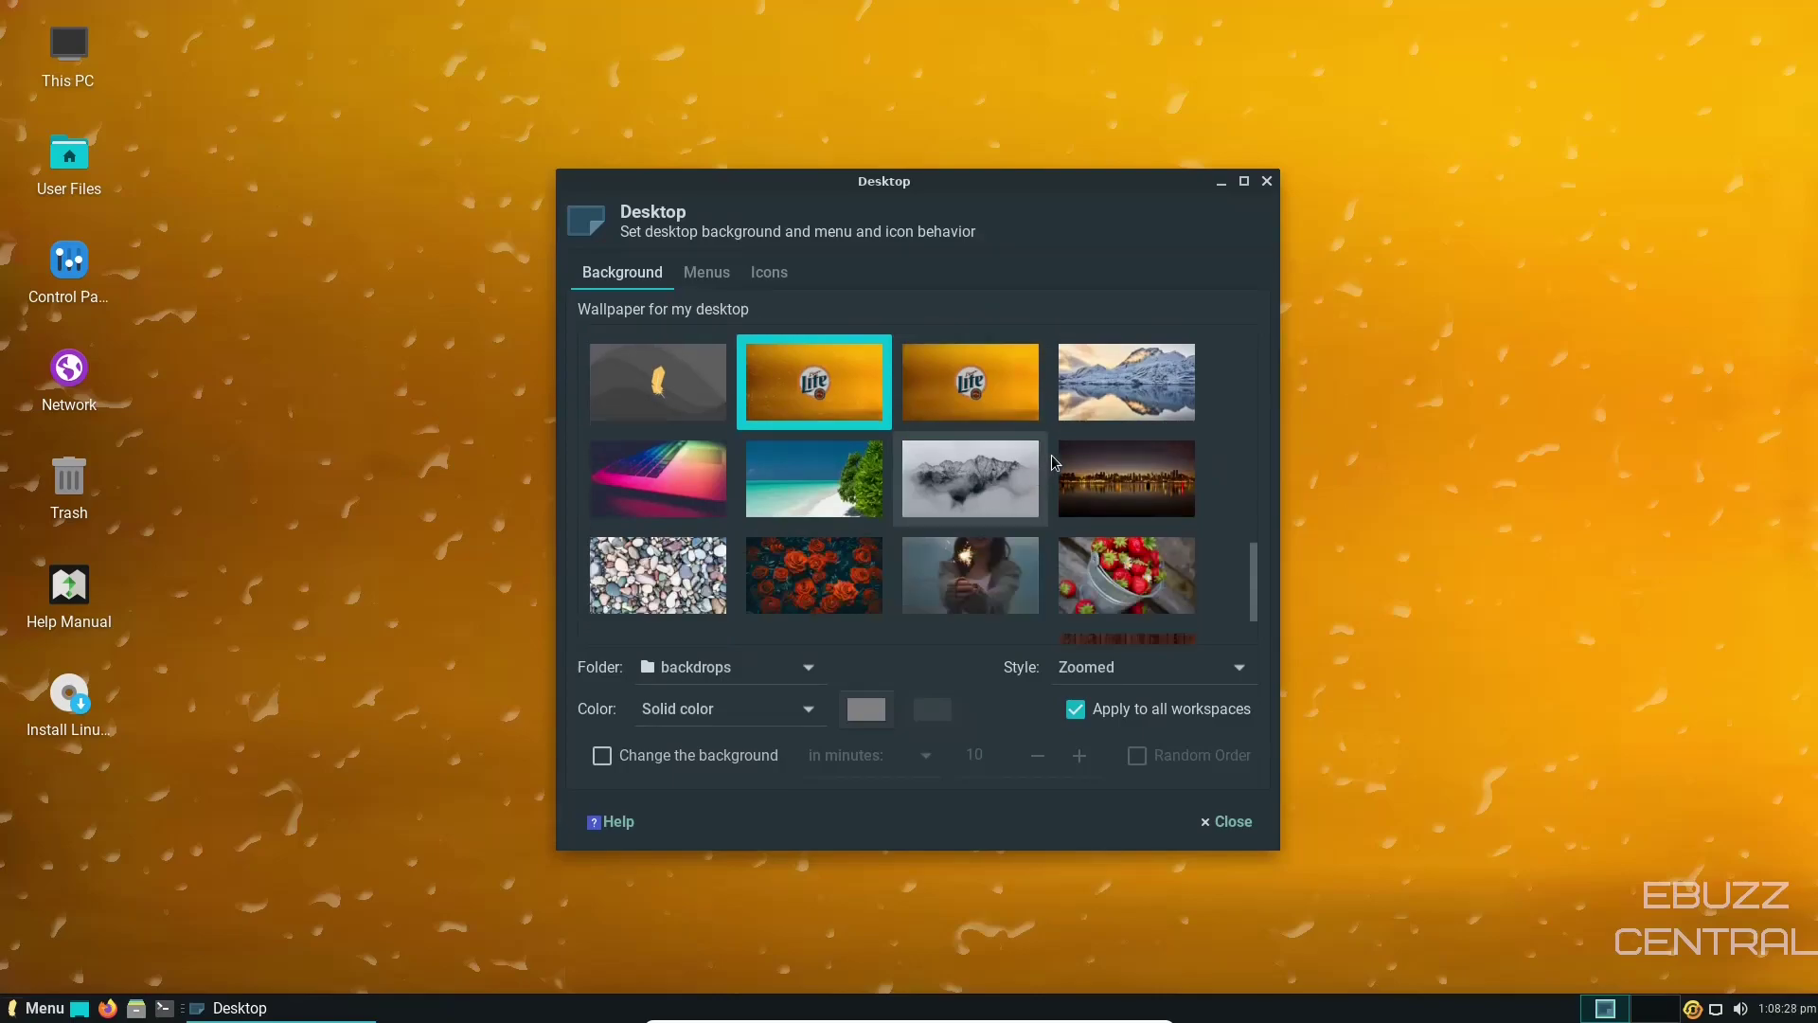
{"action": "left_click", "coordinate": [1143, 366]}
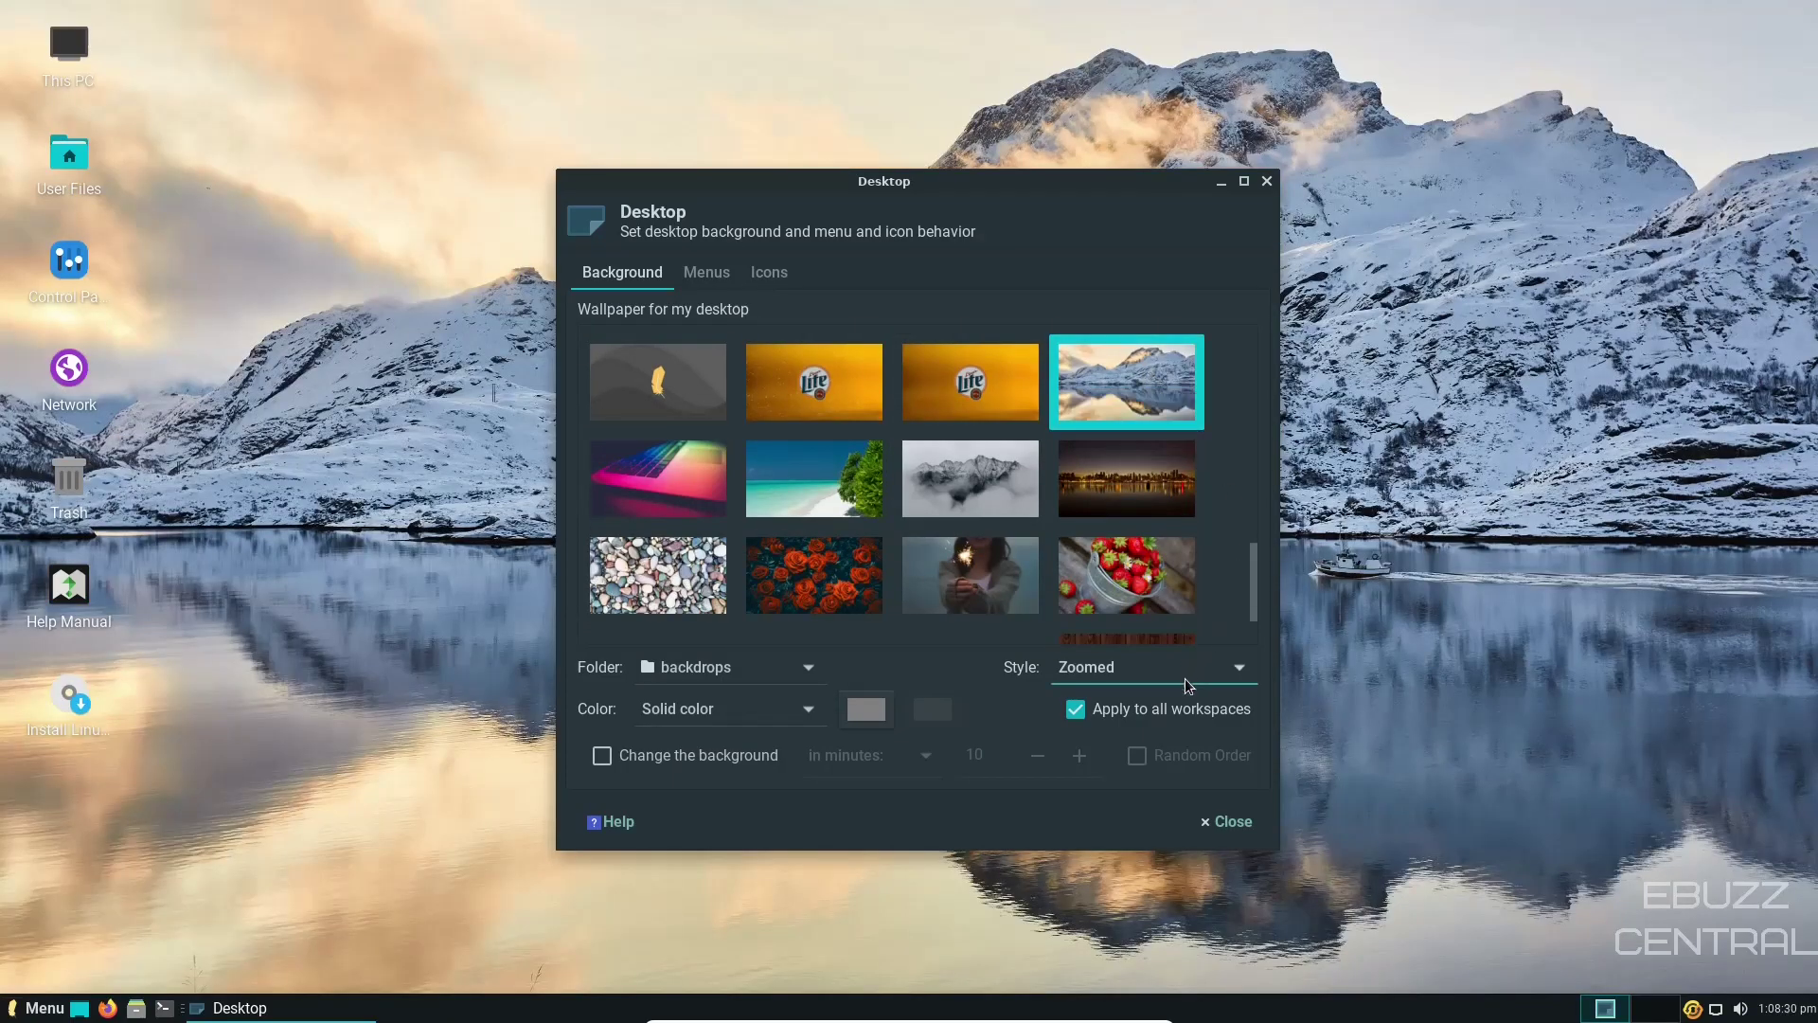
{"action": "left_click", "coordinate": [1232, 824]}
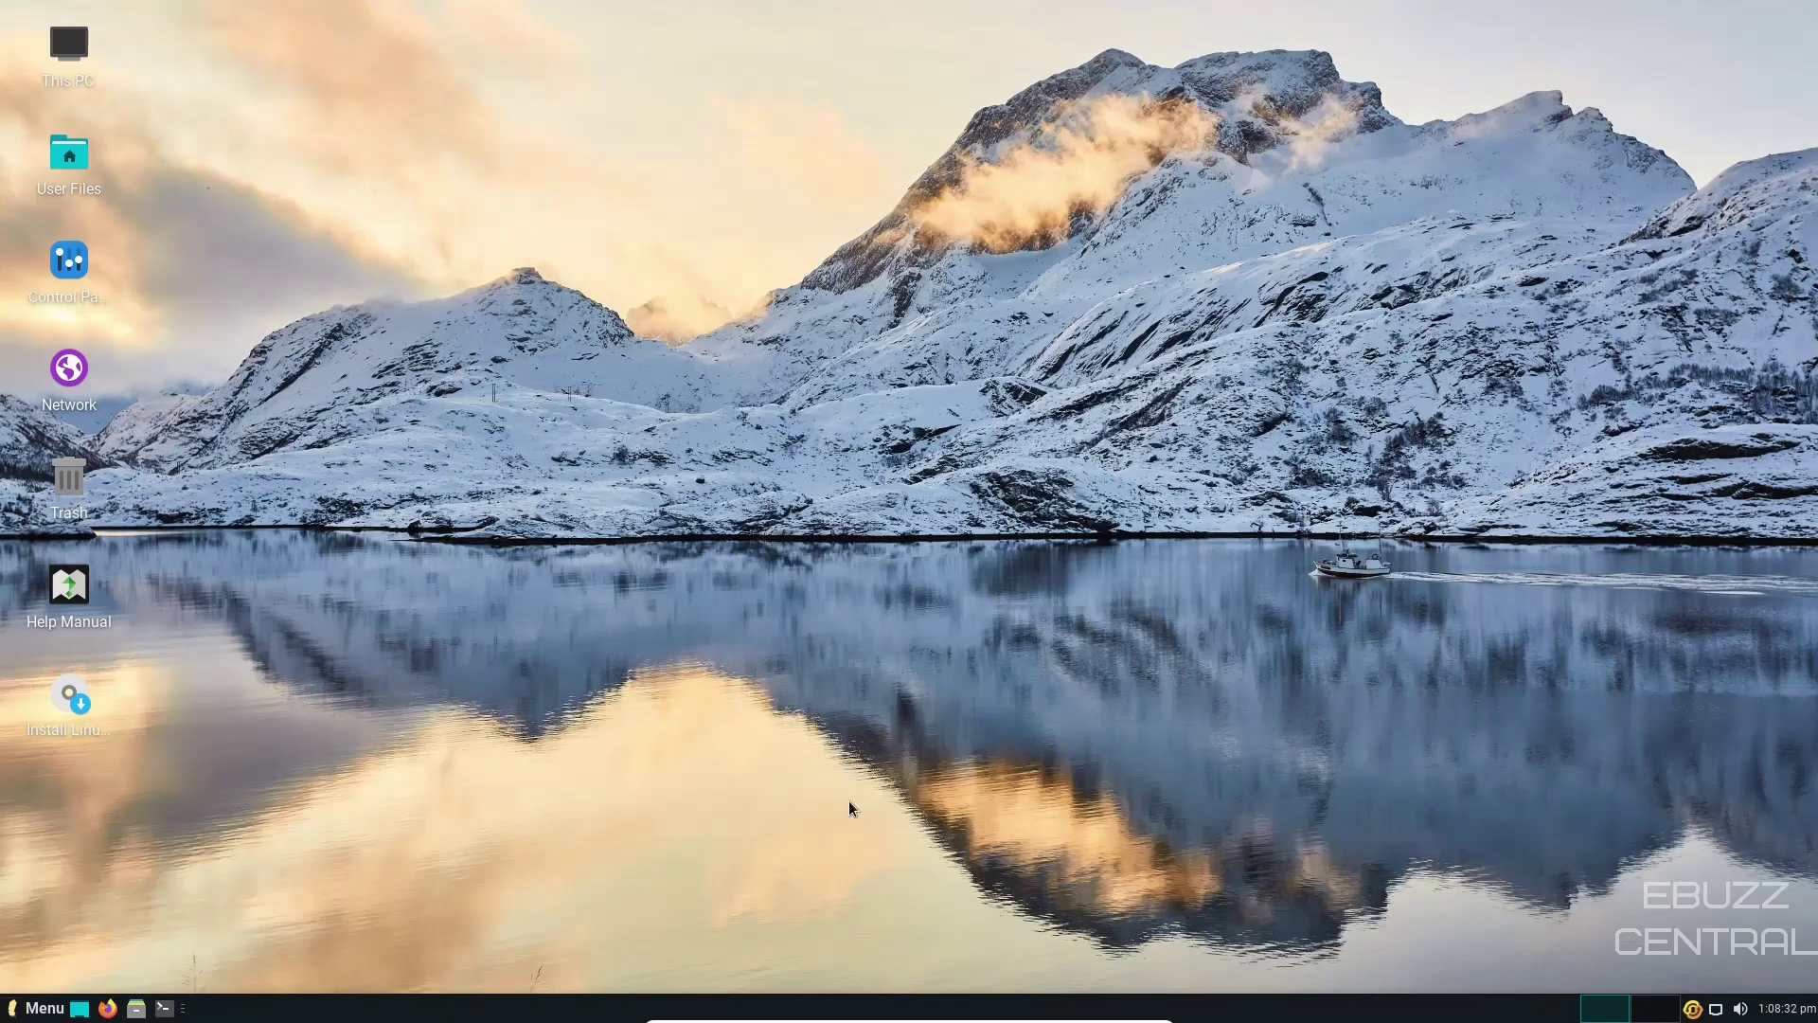
Step: Reopen Desktop Settings to review the Menus and Icons tabs without changes, then close it
{"action": "right_click", "coordinate": [993, 394]}
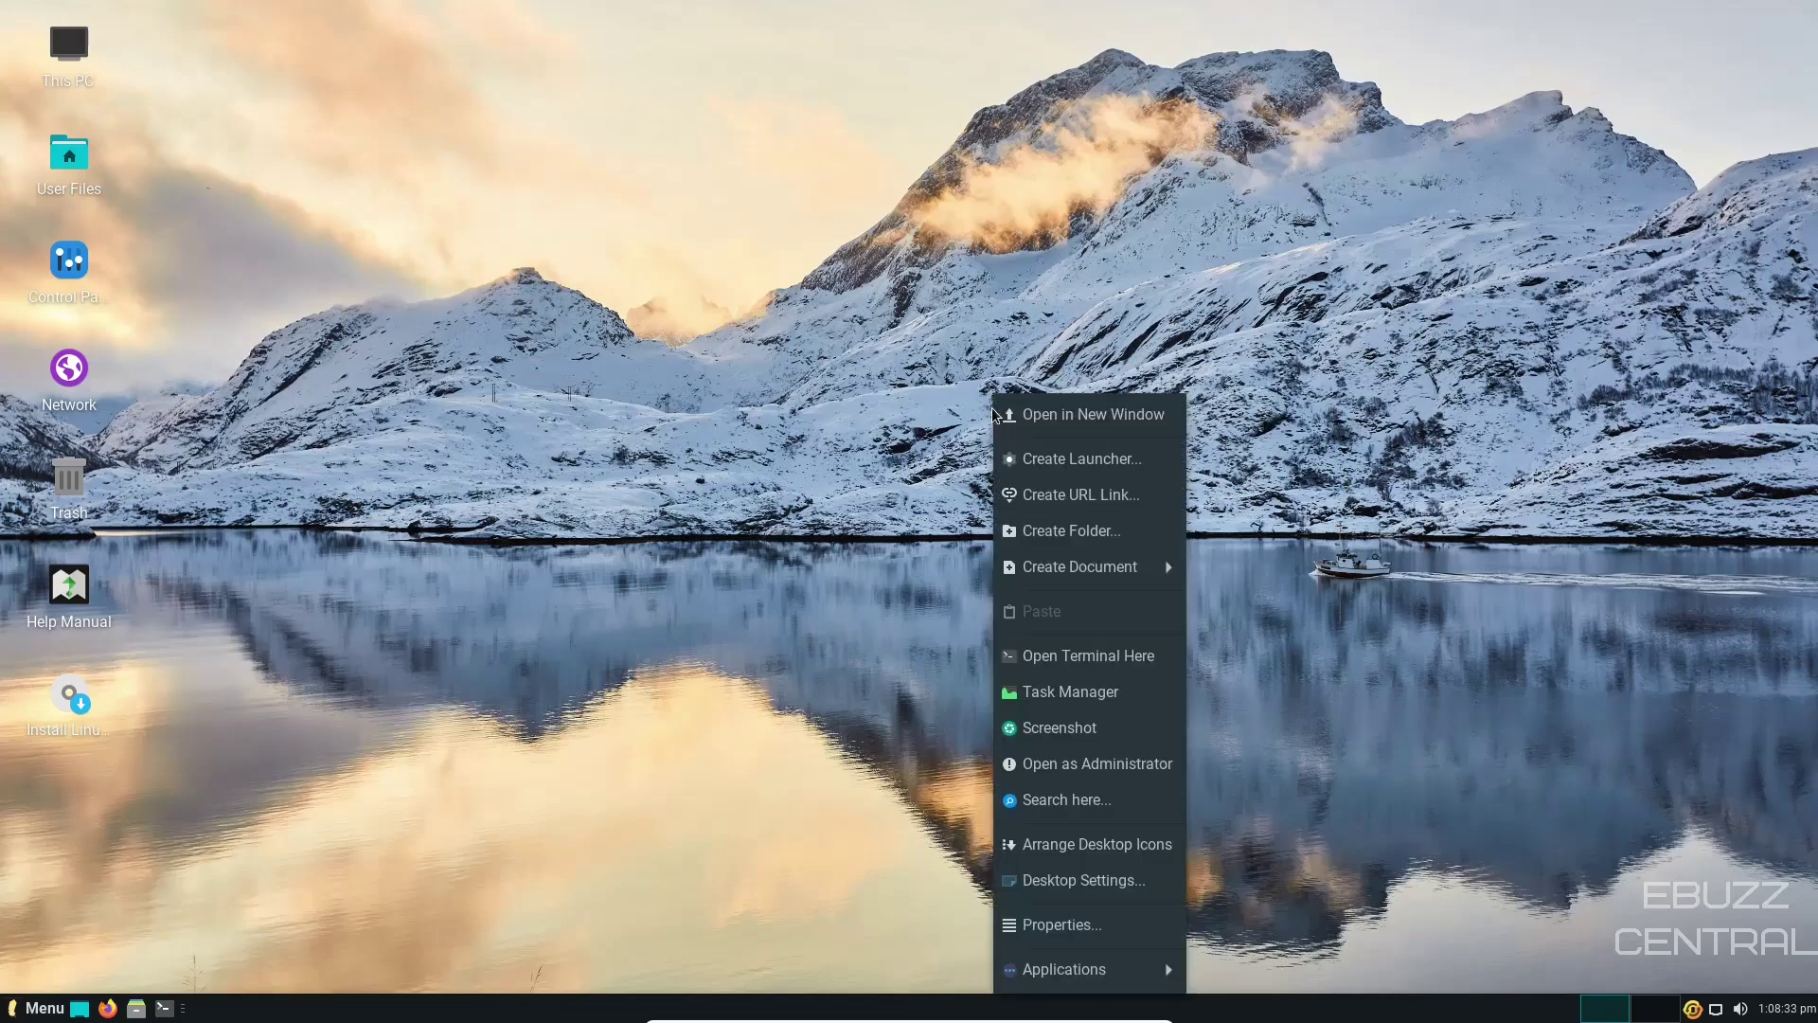
{"action": "left_click", "coordinate": [1080, 883]}
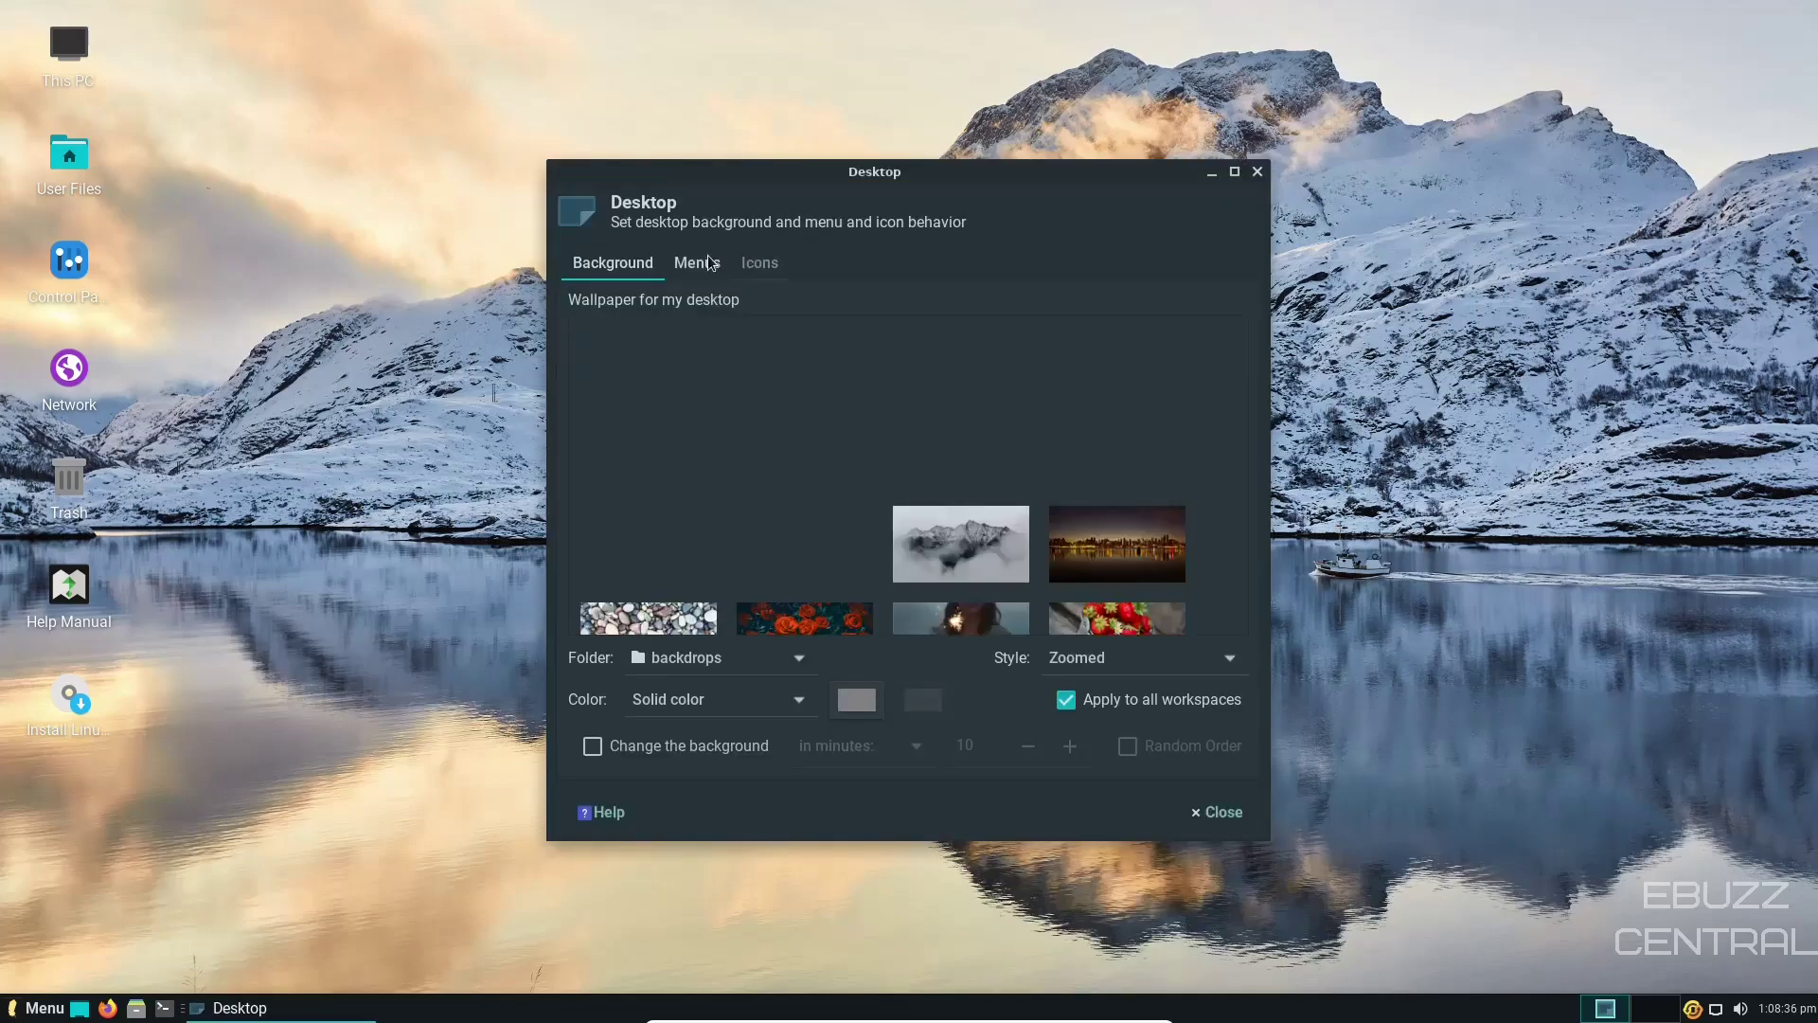
{"action": "left_click", "coordinate": [697, 264]}
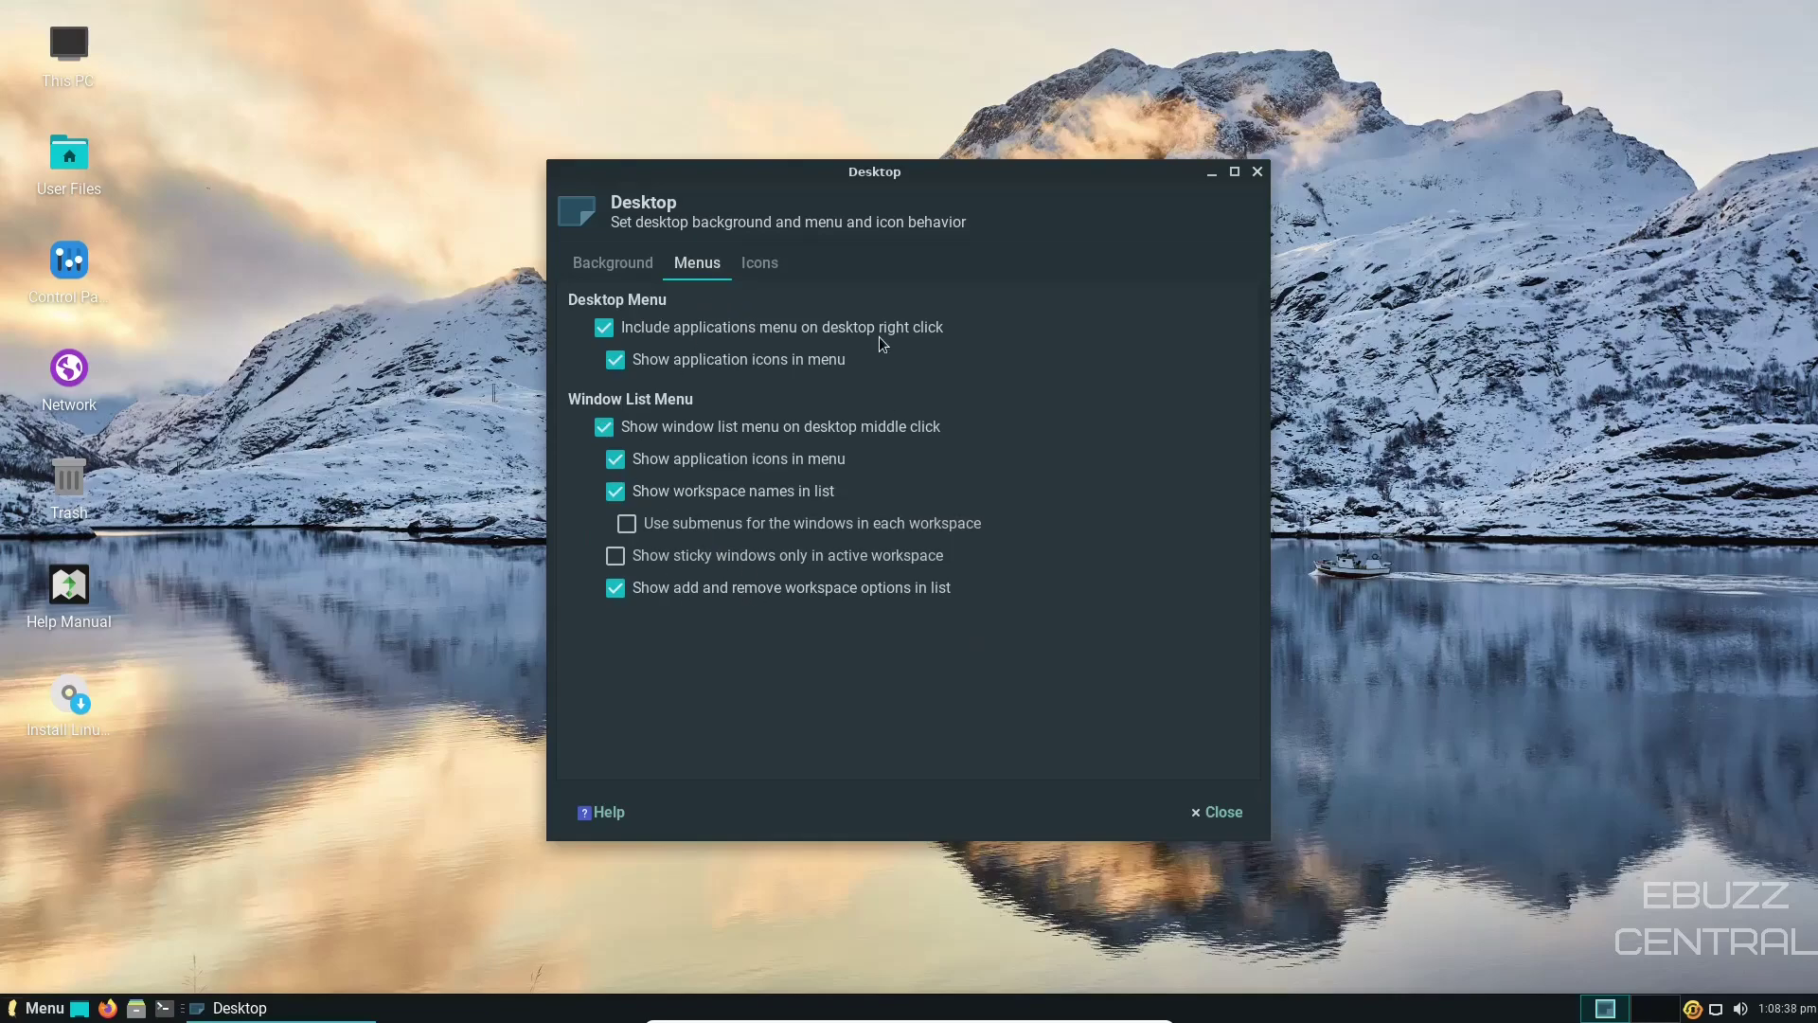
{"action": "left_click", "coordinate": [760, 264]}
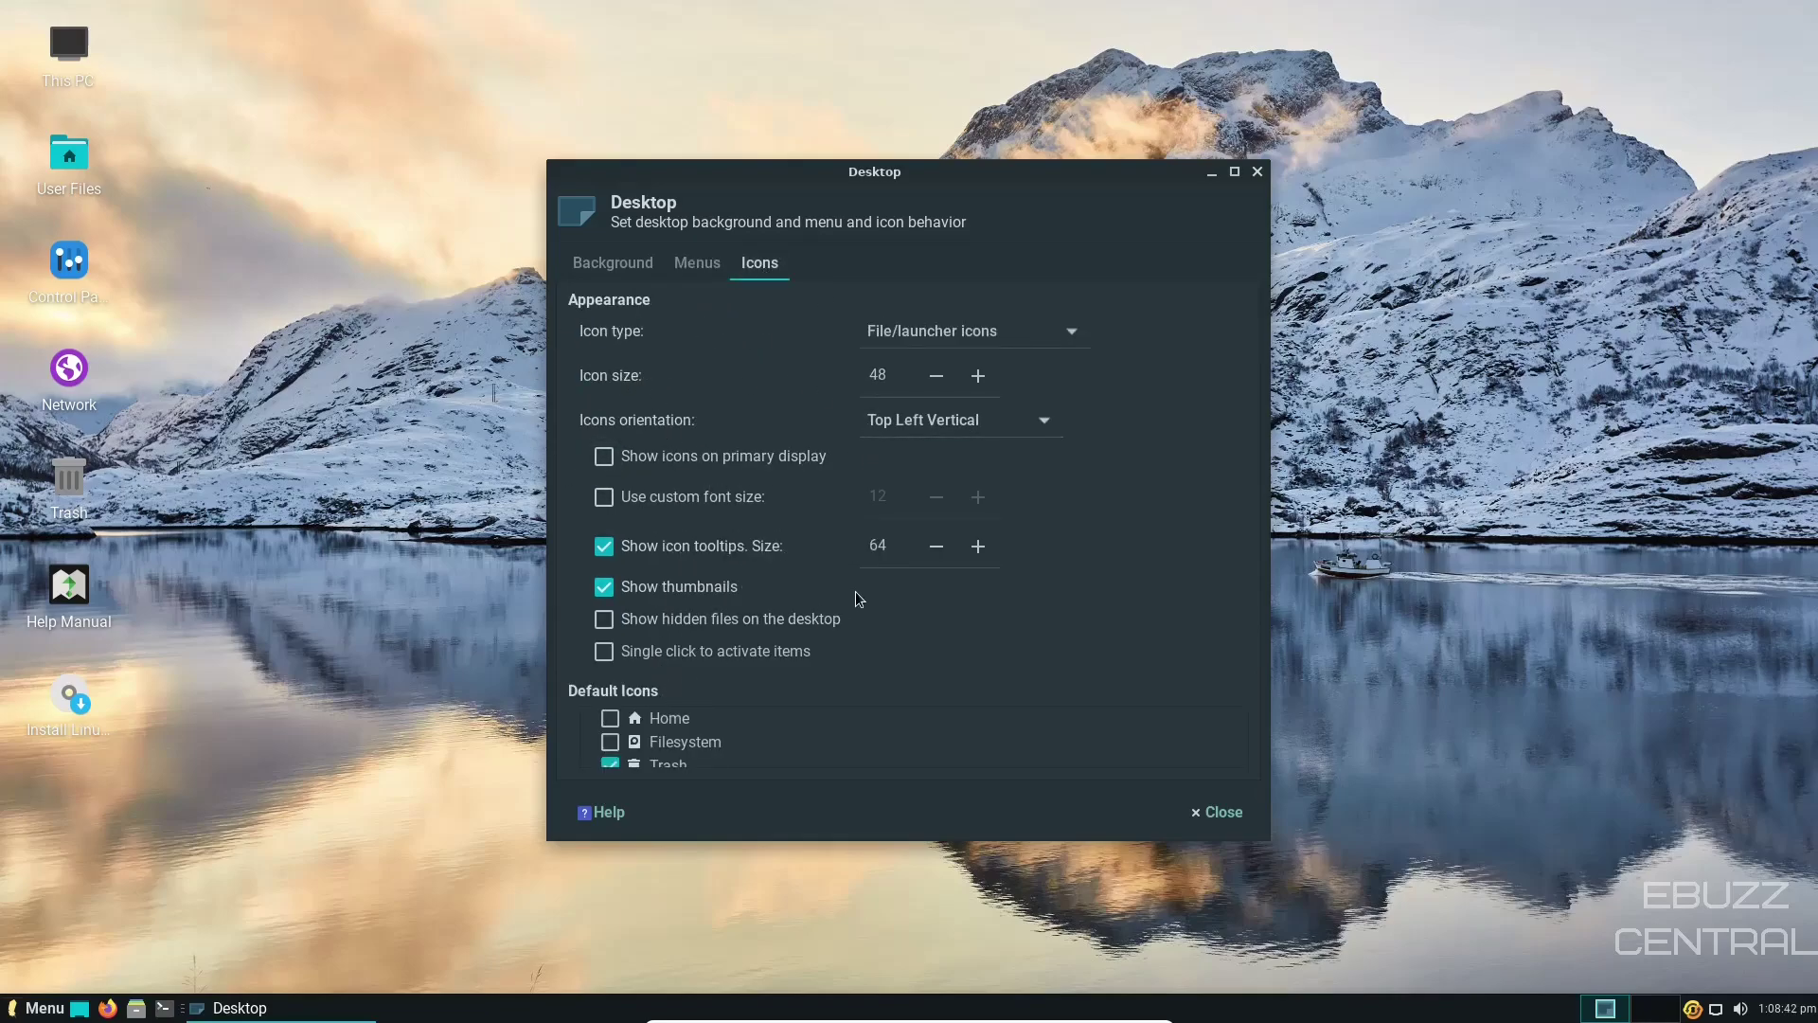
{"action": "scroll", "coordinate": [731, 730], "scroll_direction": "down", "scroll_amount": 1}
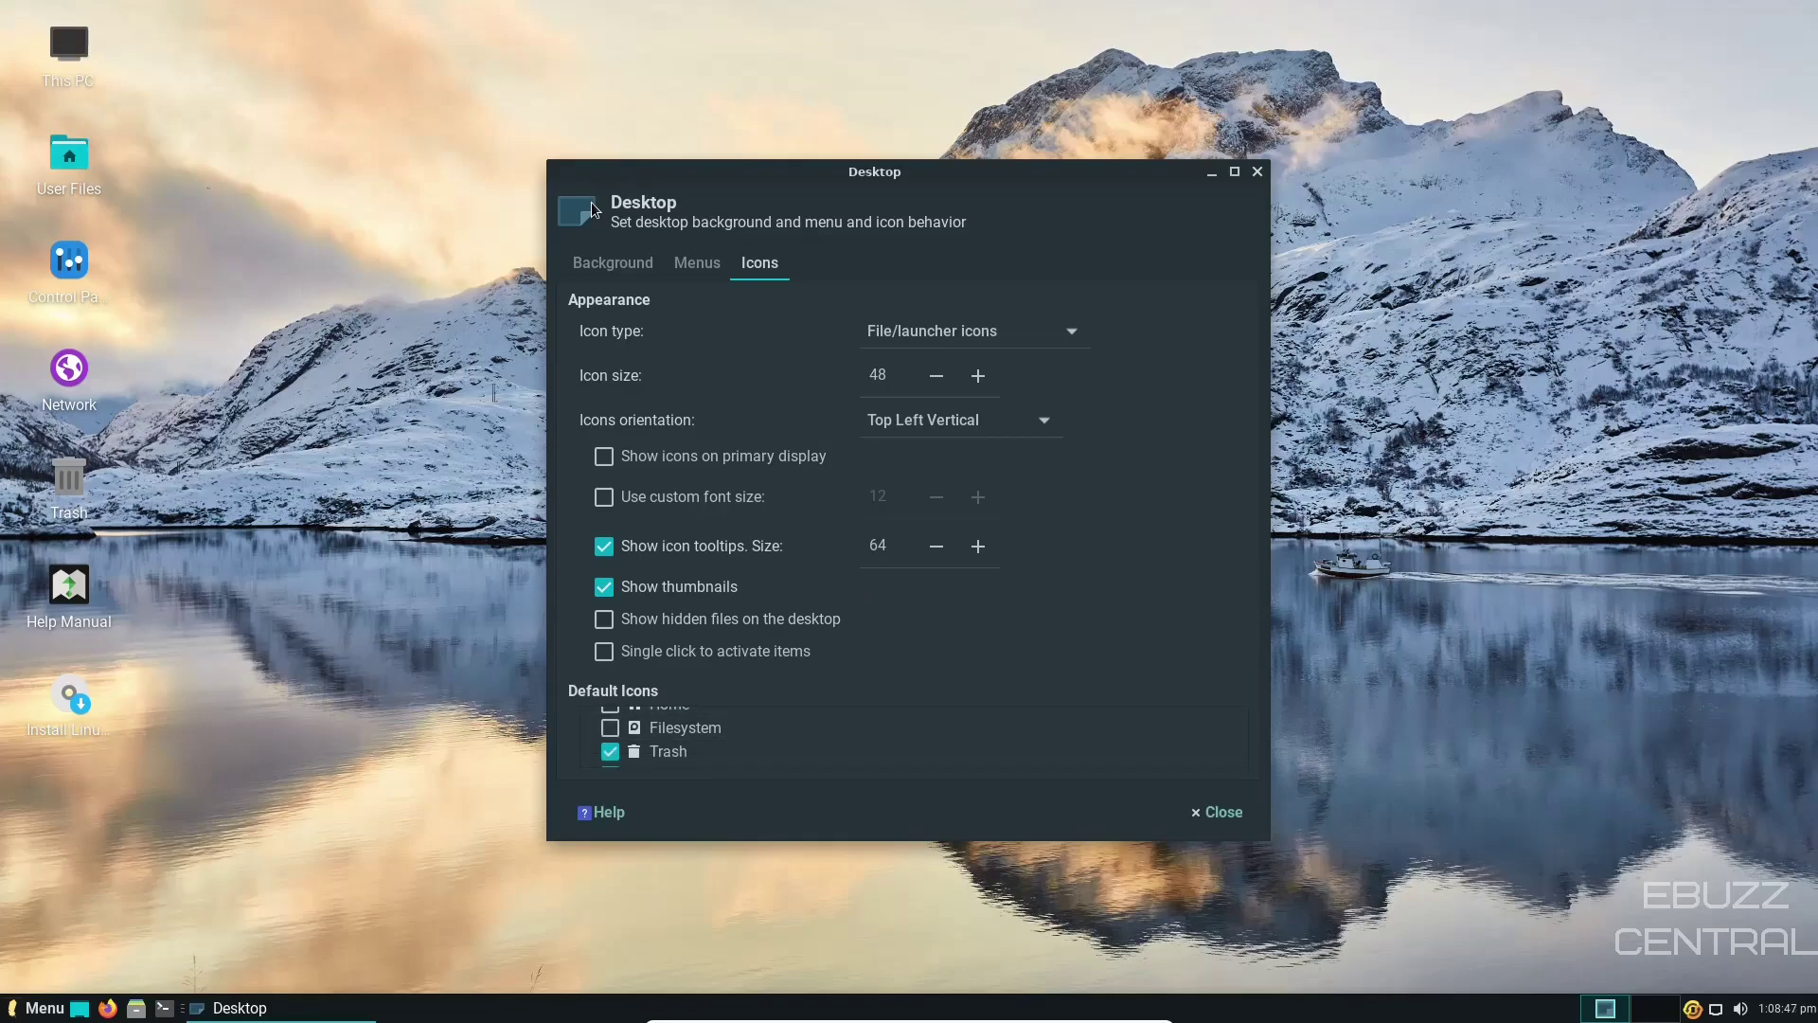
{"action": "left_click", "coordinate": [1217, 812]}
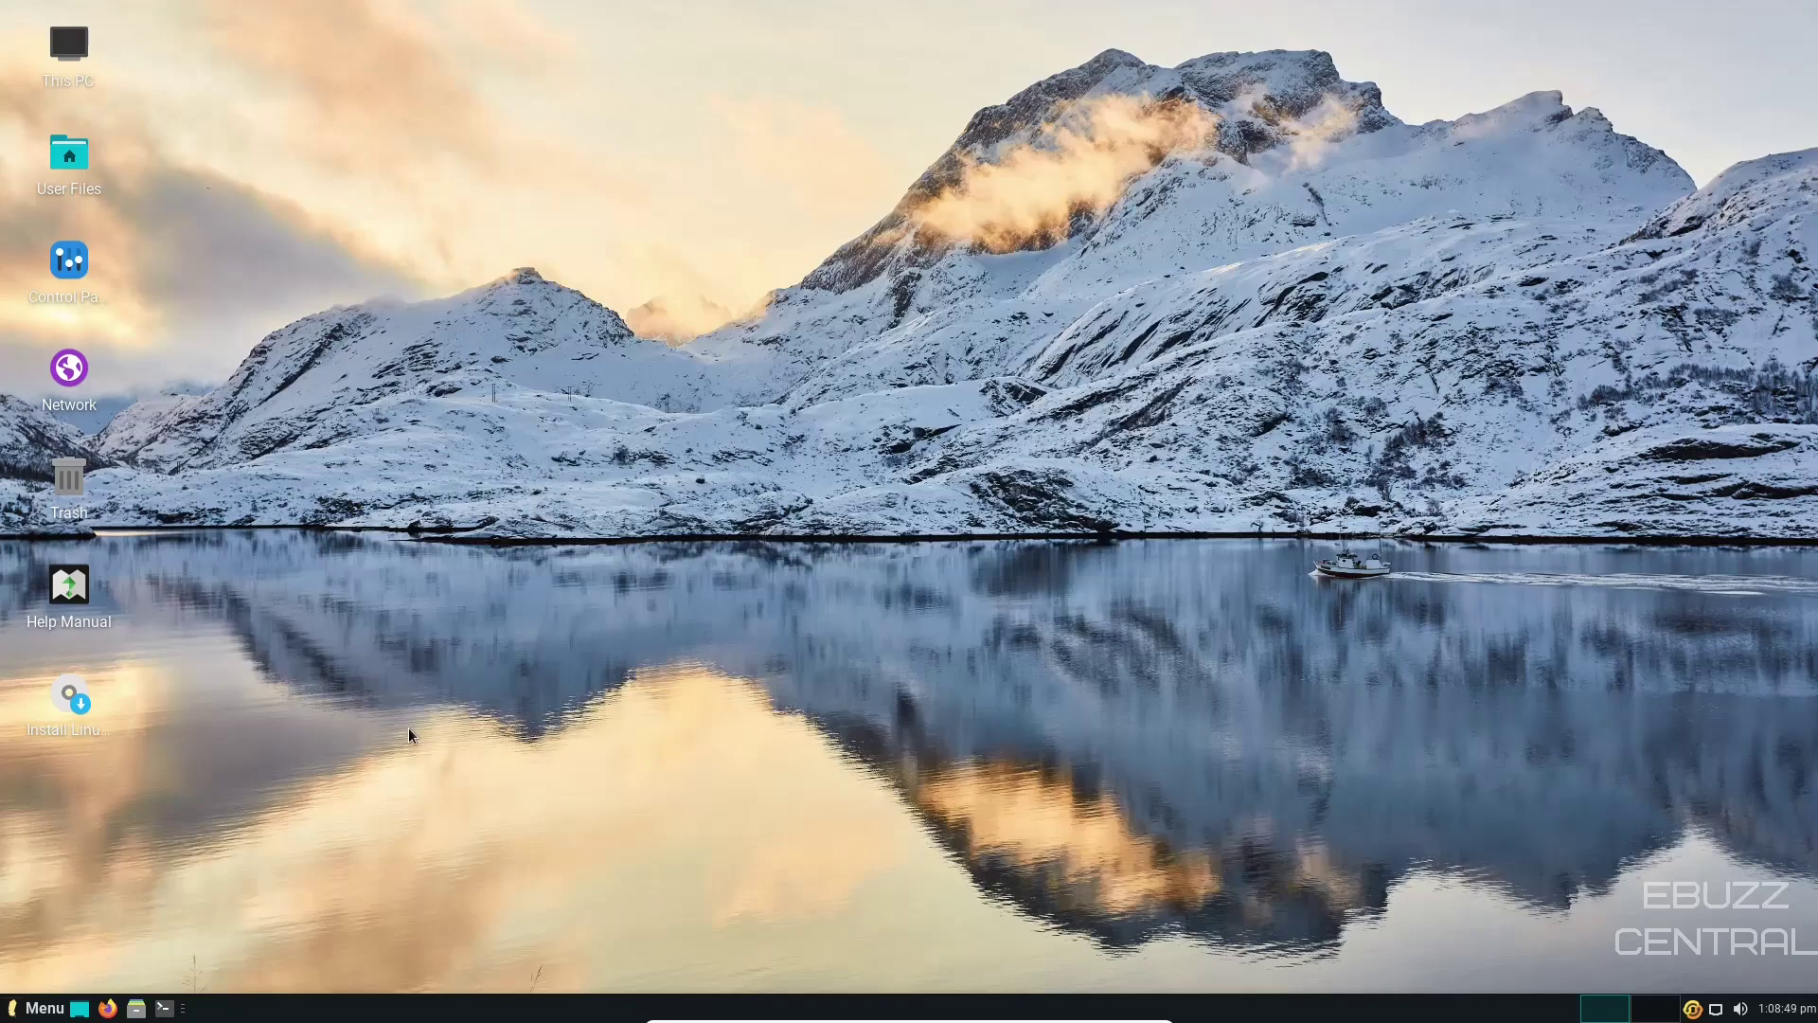
Step: Open Panel Preferences and try a taller 39 row size before shrinking it back
{"action": "right_click", "coordinate": [373, 1011]}
{"action": "mouse_move", "coordinate": [406, 977]}
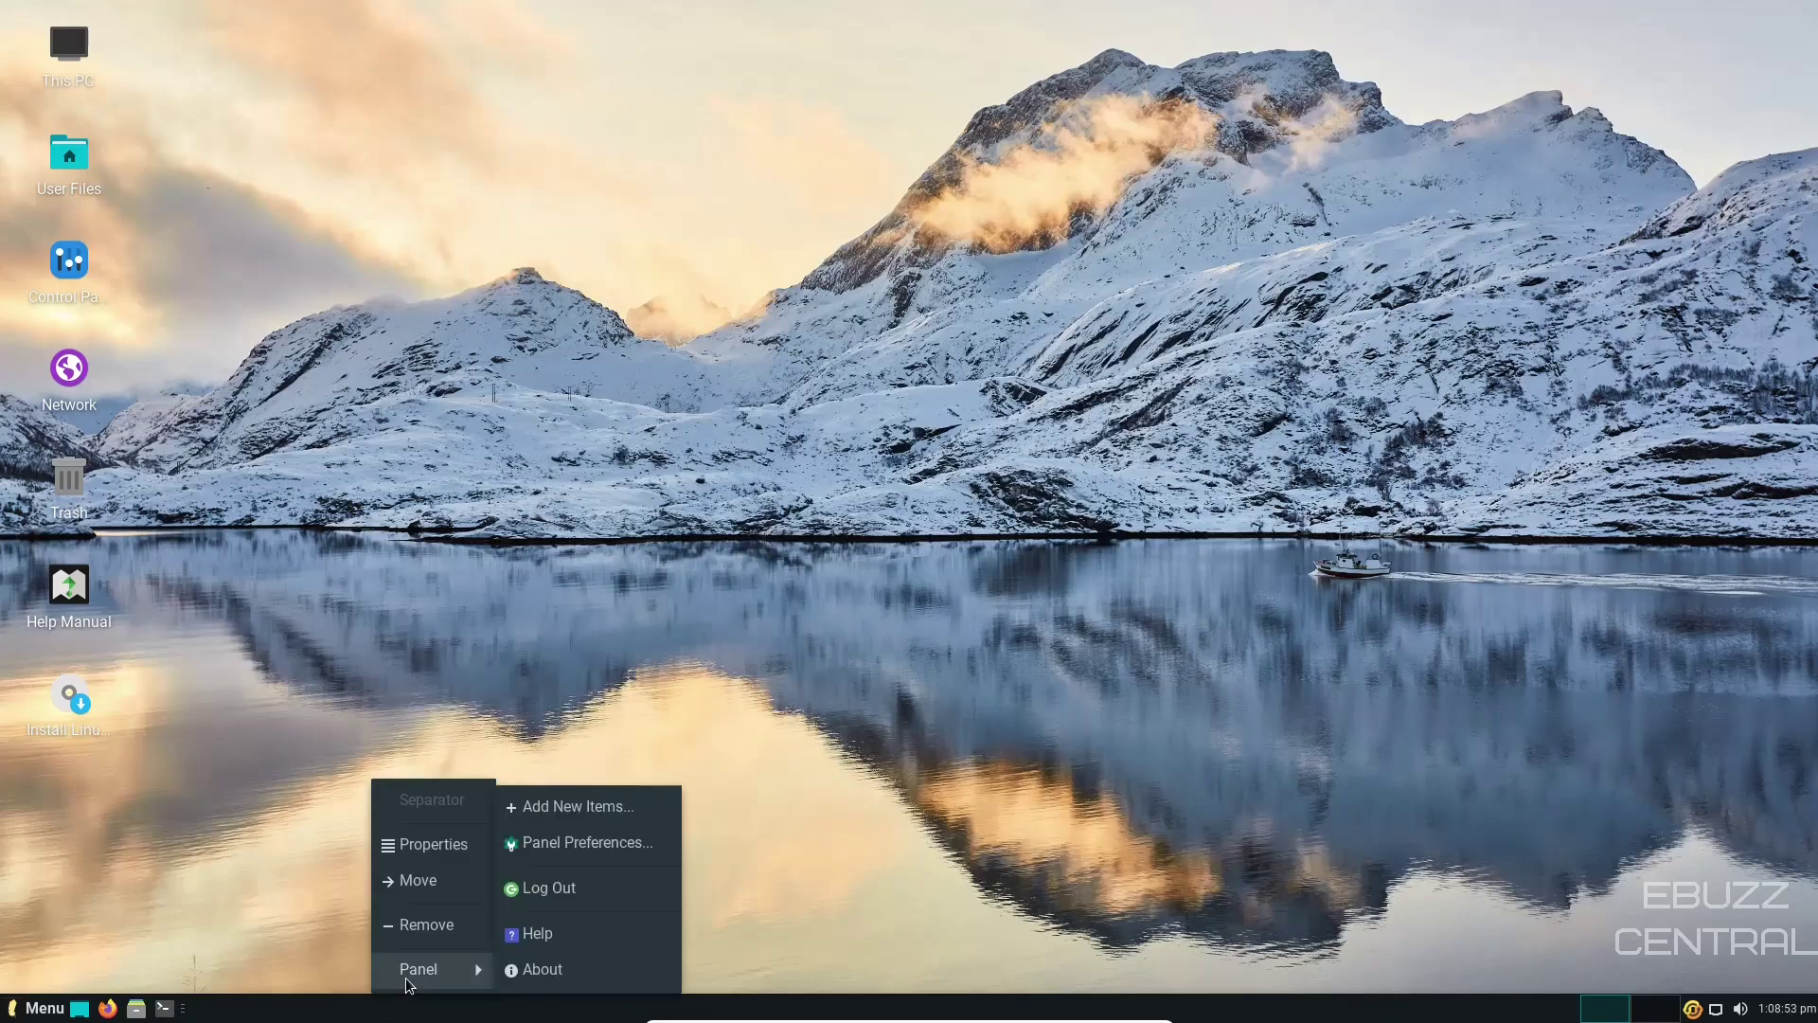
{"action": "left_click", "coordinate": [555, 849]}
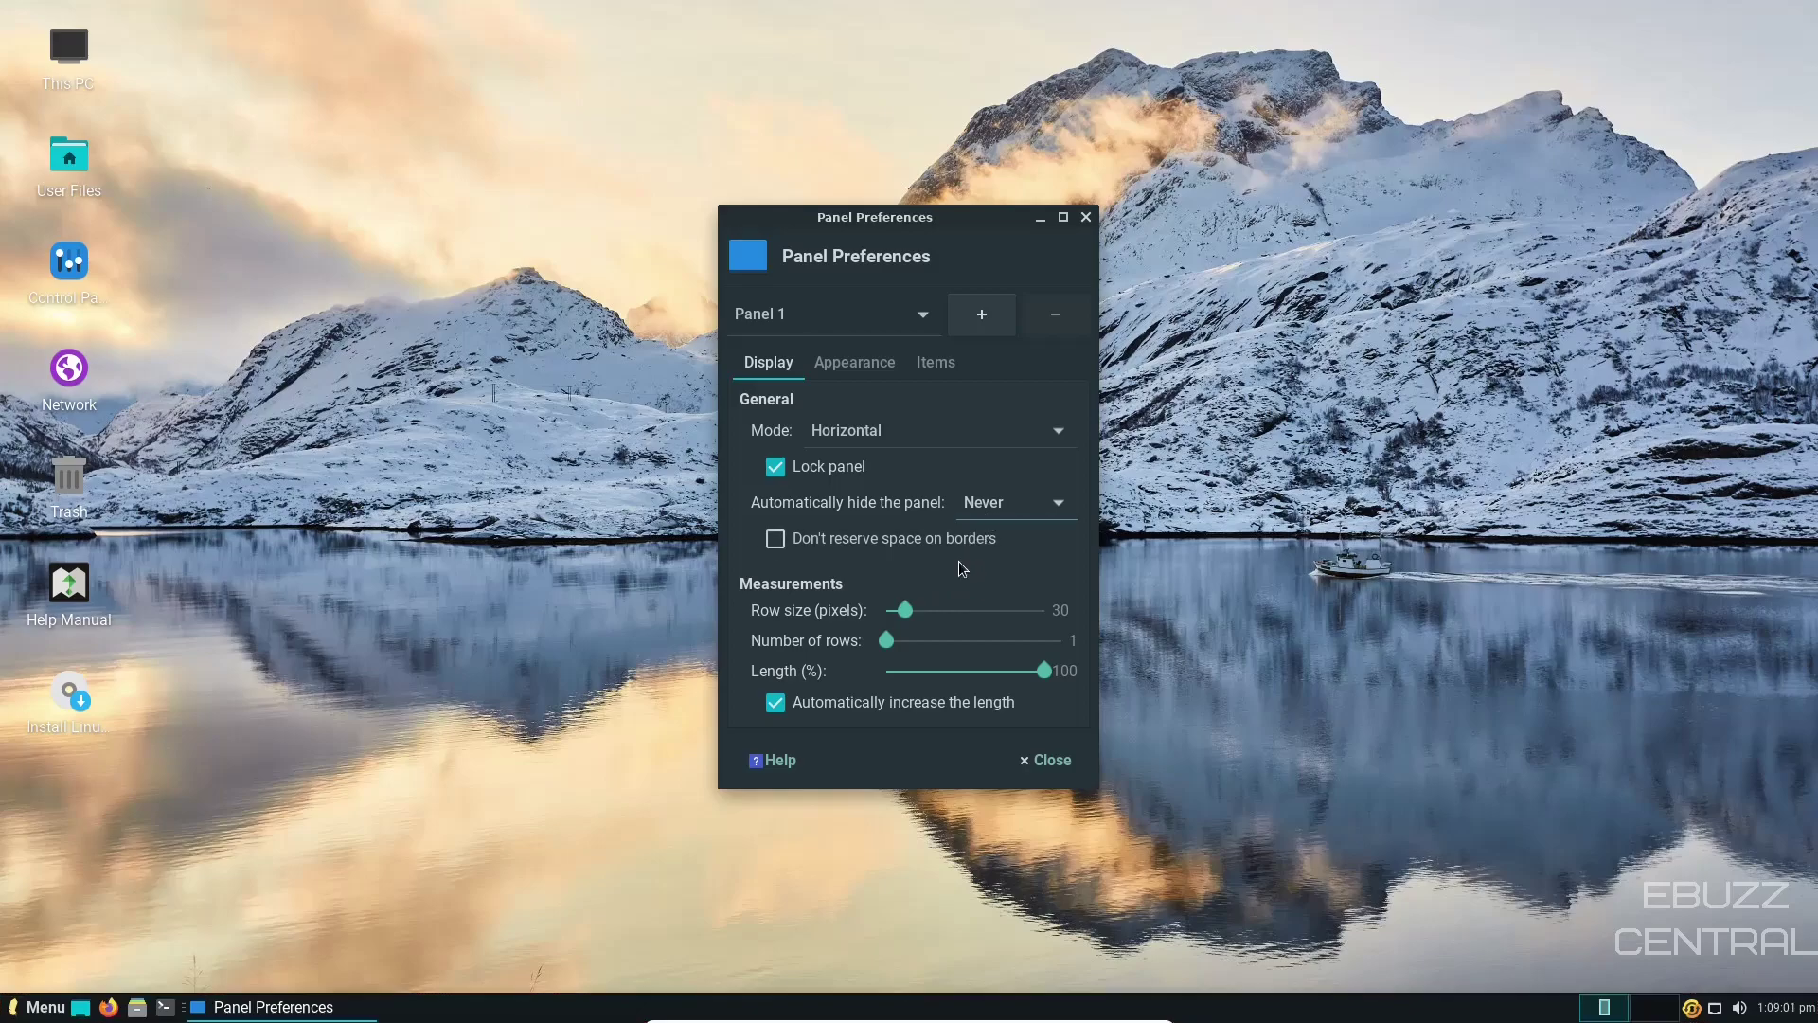
{"action": "left_click", "coordinate": [919, 610]}
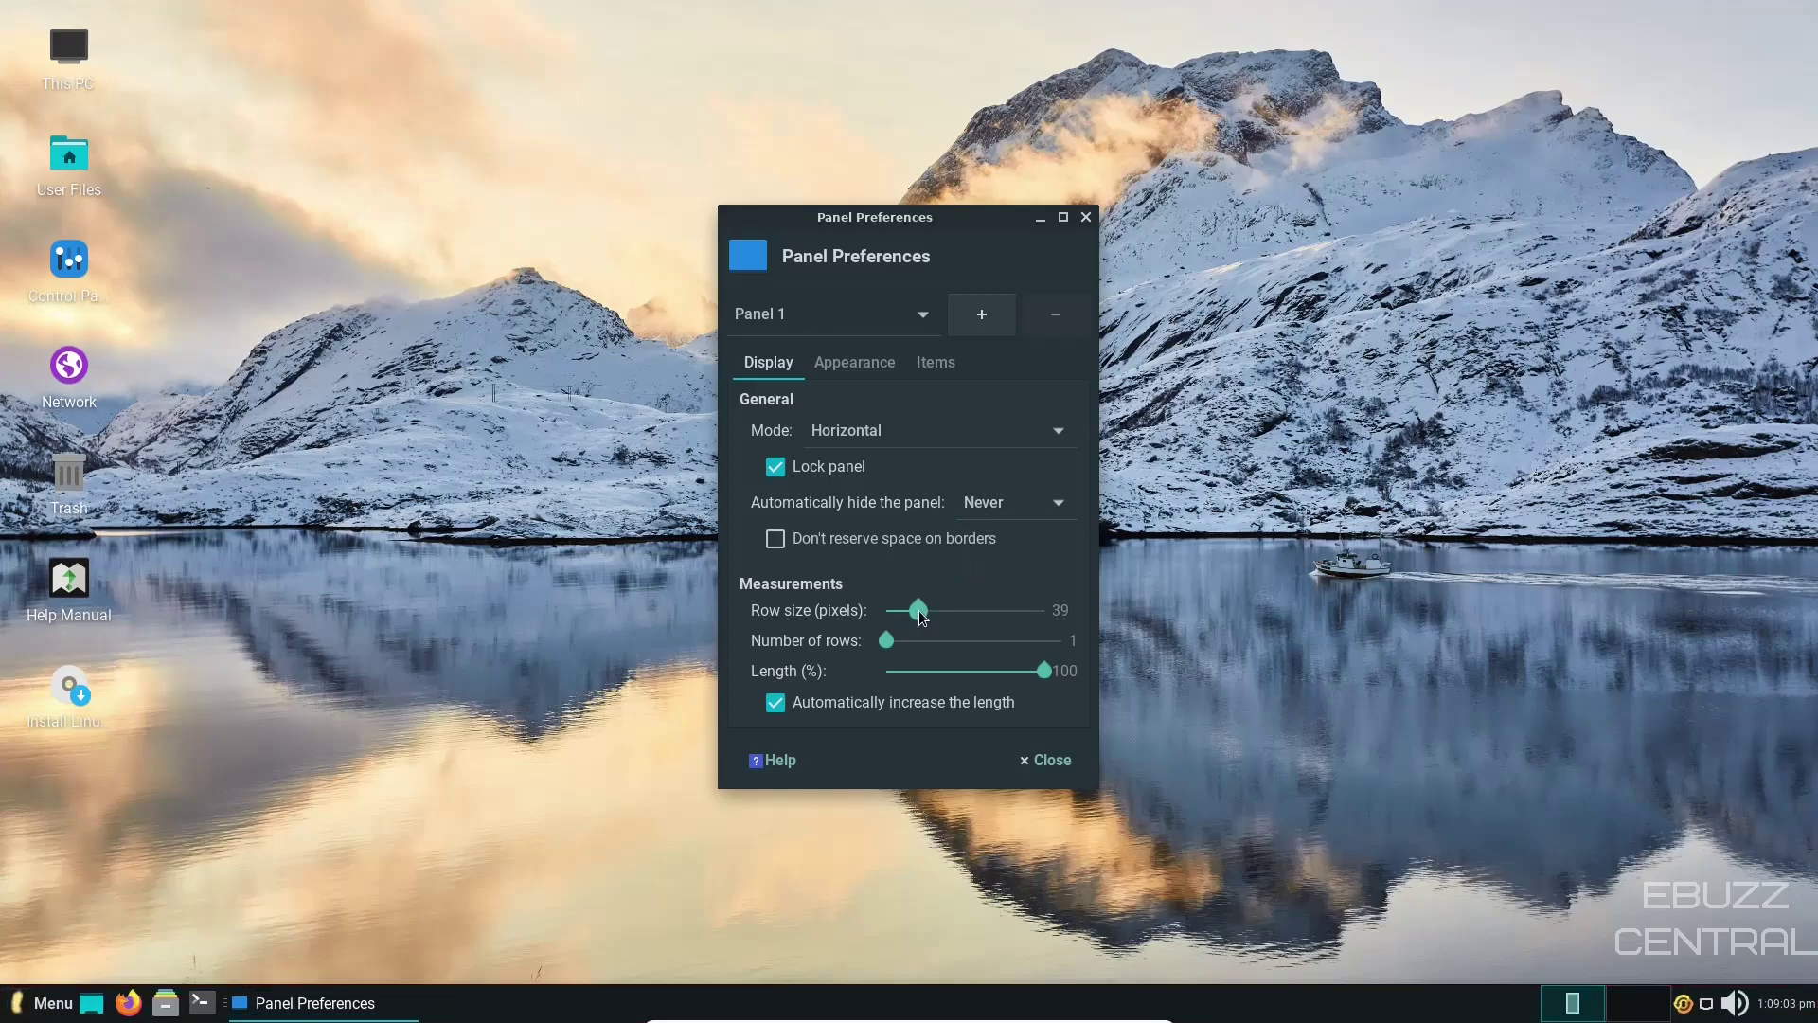
{"action": "left_click_drag", "start_coordinate": [918, 610], "coordinate": [909, 614]}
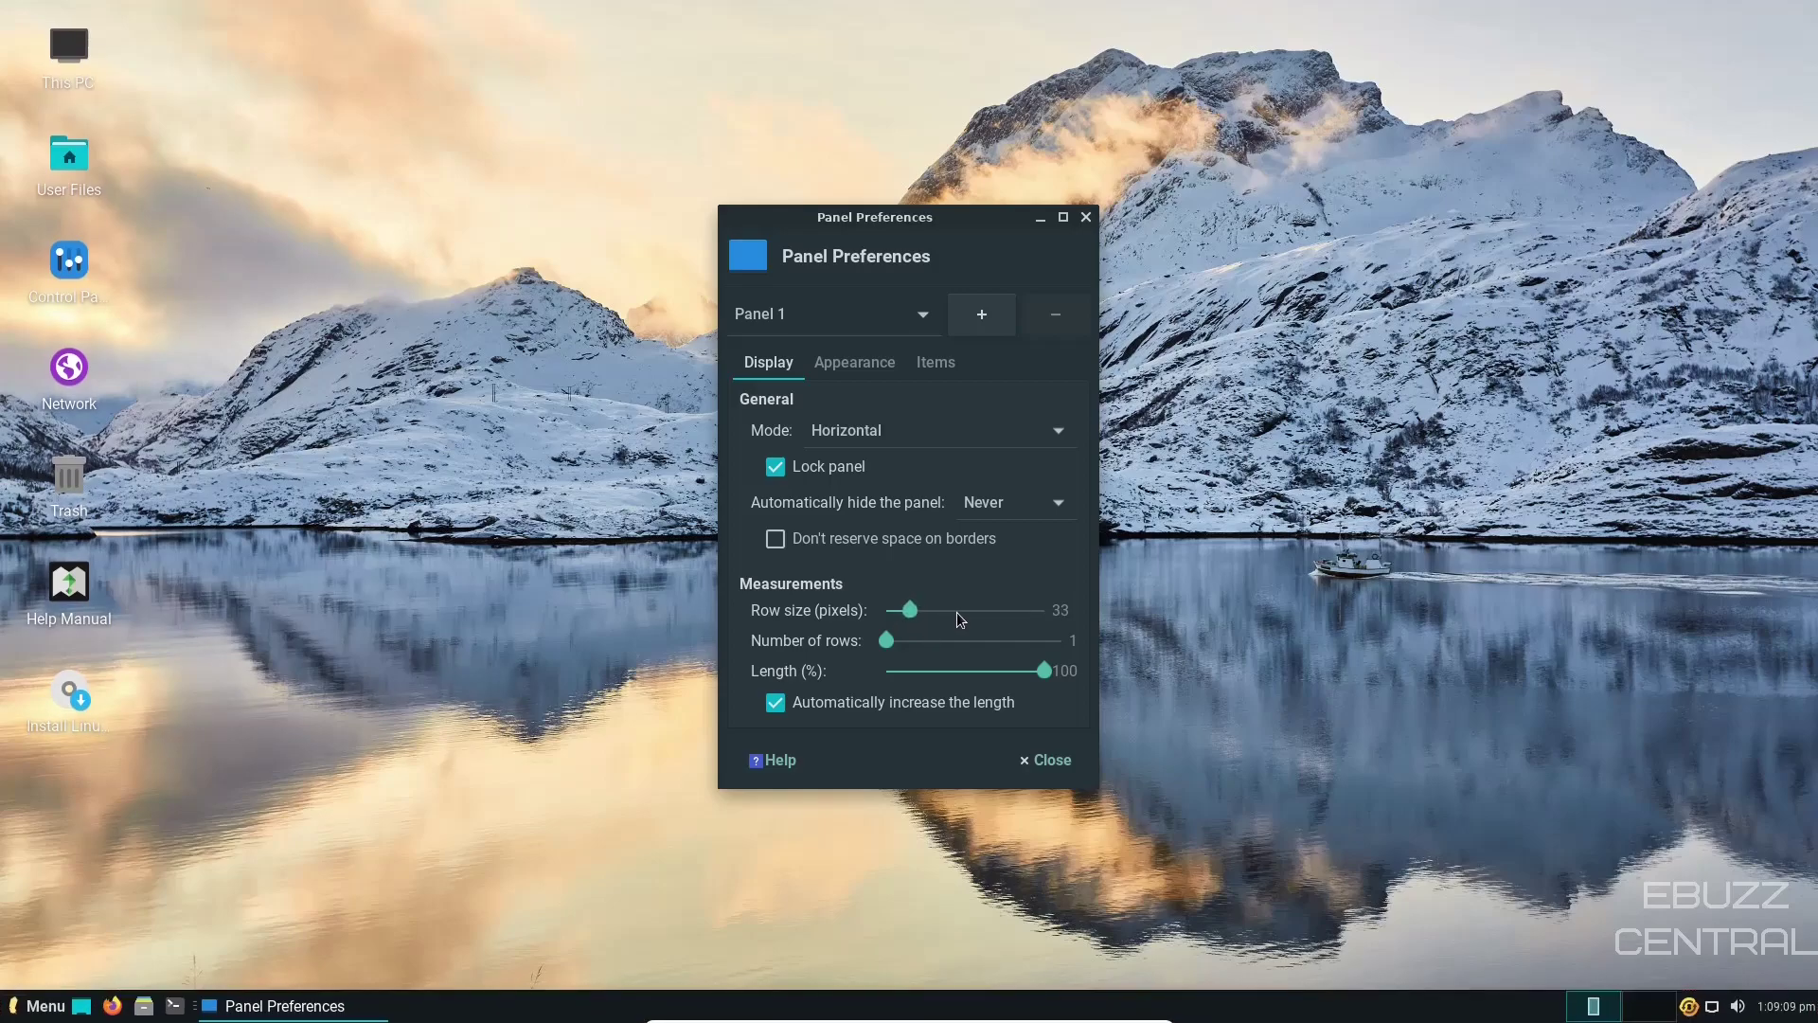
Step: Review the Appearance tab and Panel 1's items, dismissing the add-items list without adding anything
{"action": "left_click", "coordinate": [852, 363]}
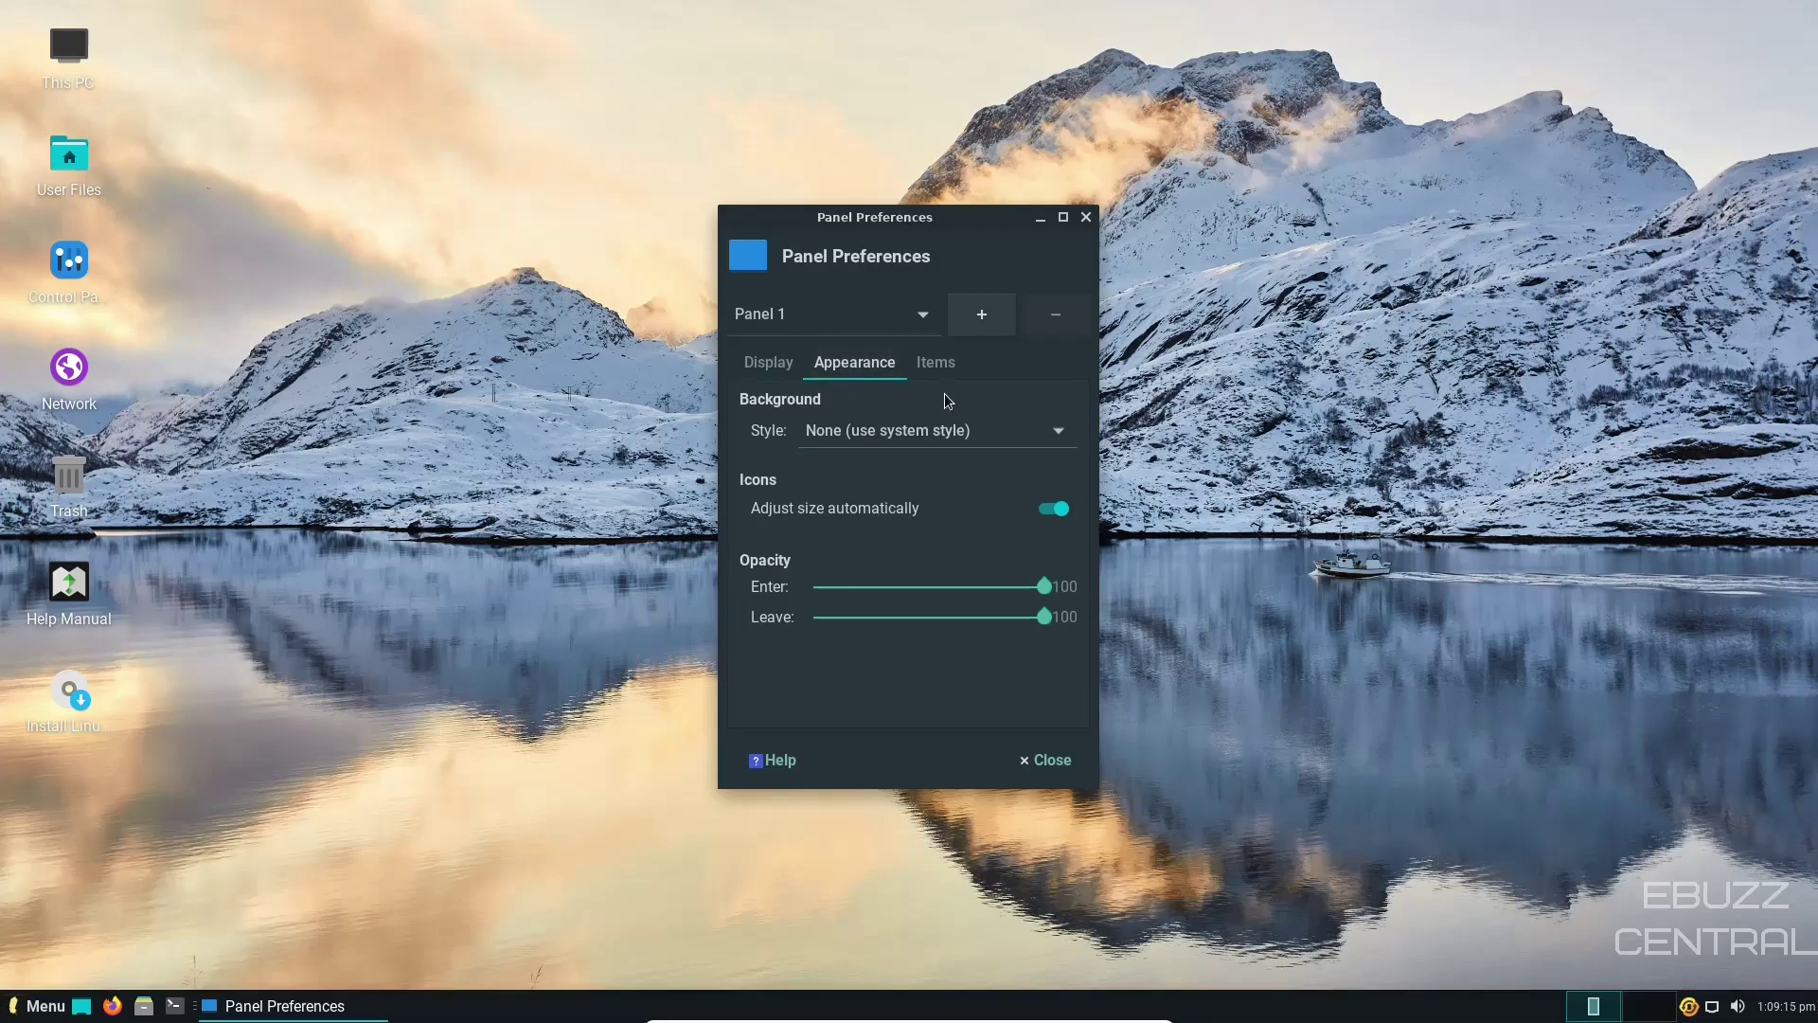
{"action": "left_click", "coordinate": [933, 365]}
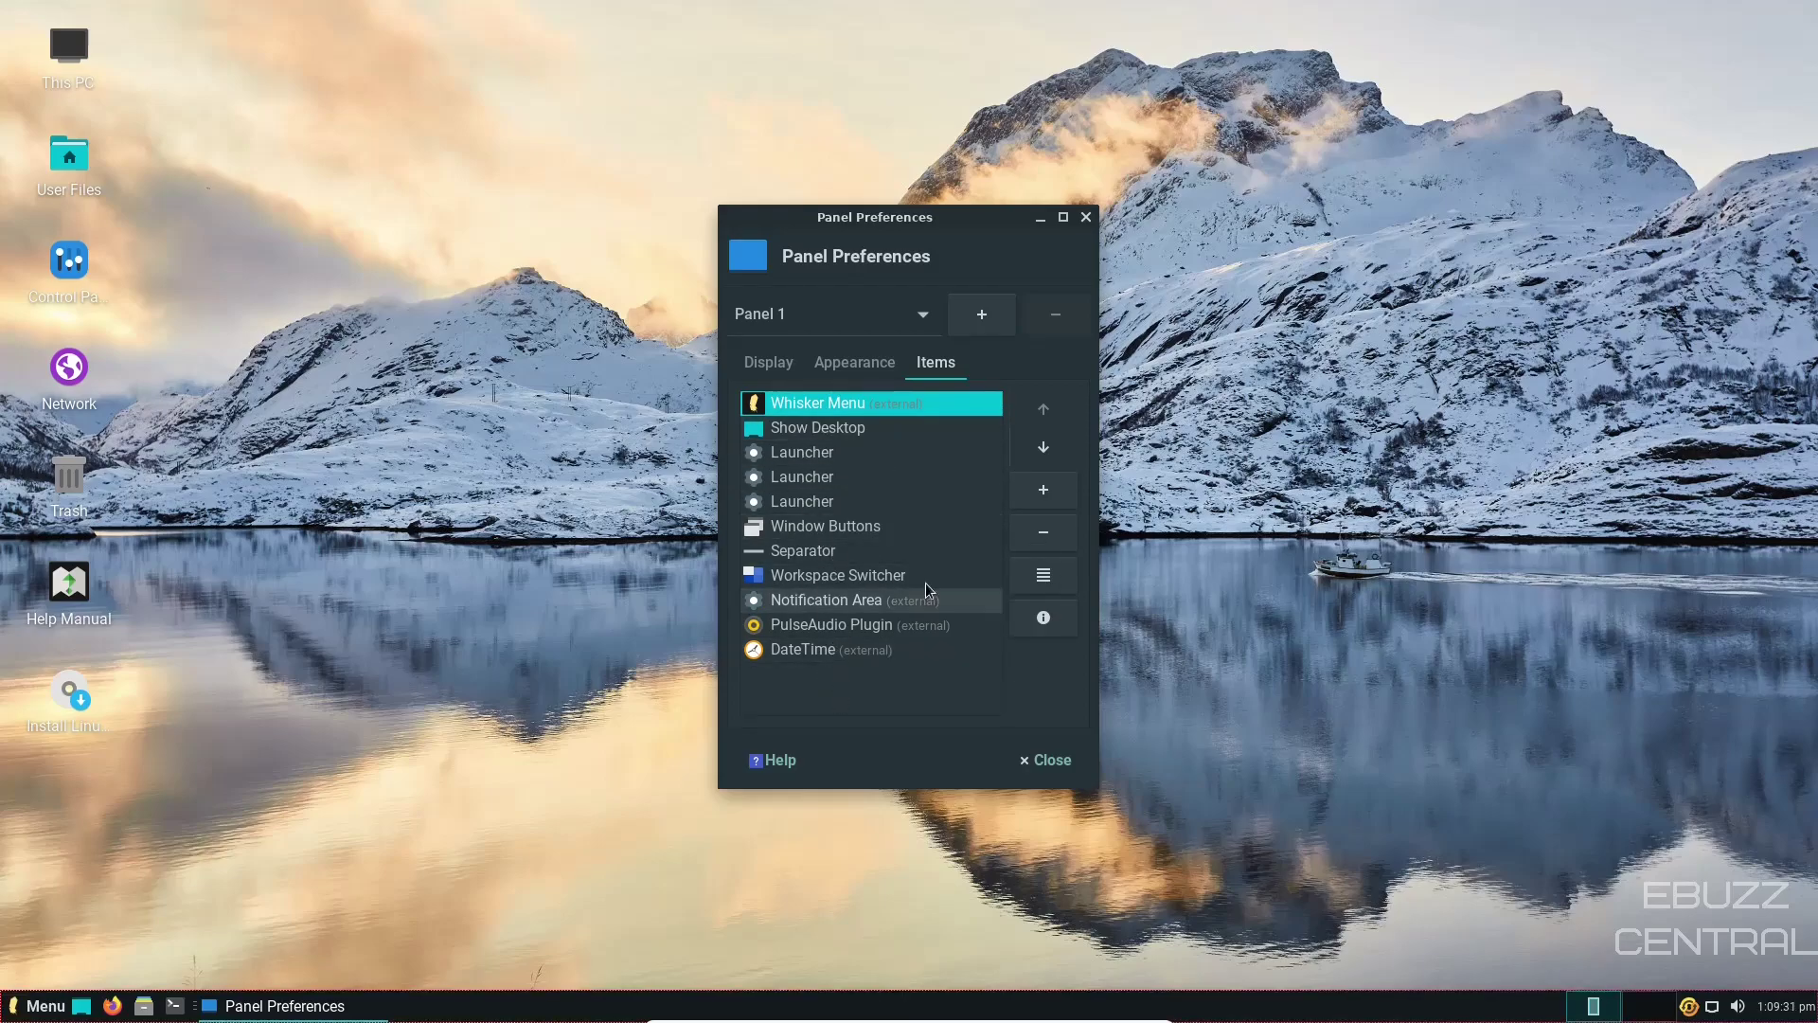
{"action": "left_click", "coordinate": [1042, 491]}
{"action": "scroll", "coordinate": [927, 550], "scroll_direction": "down", "scroll_amount": 15}
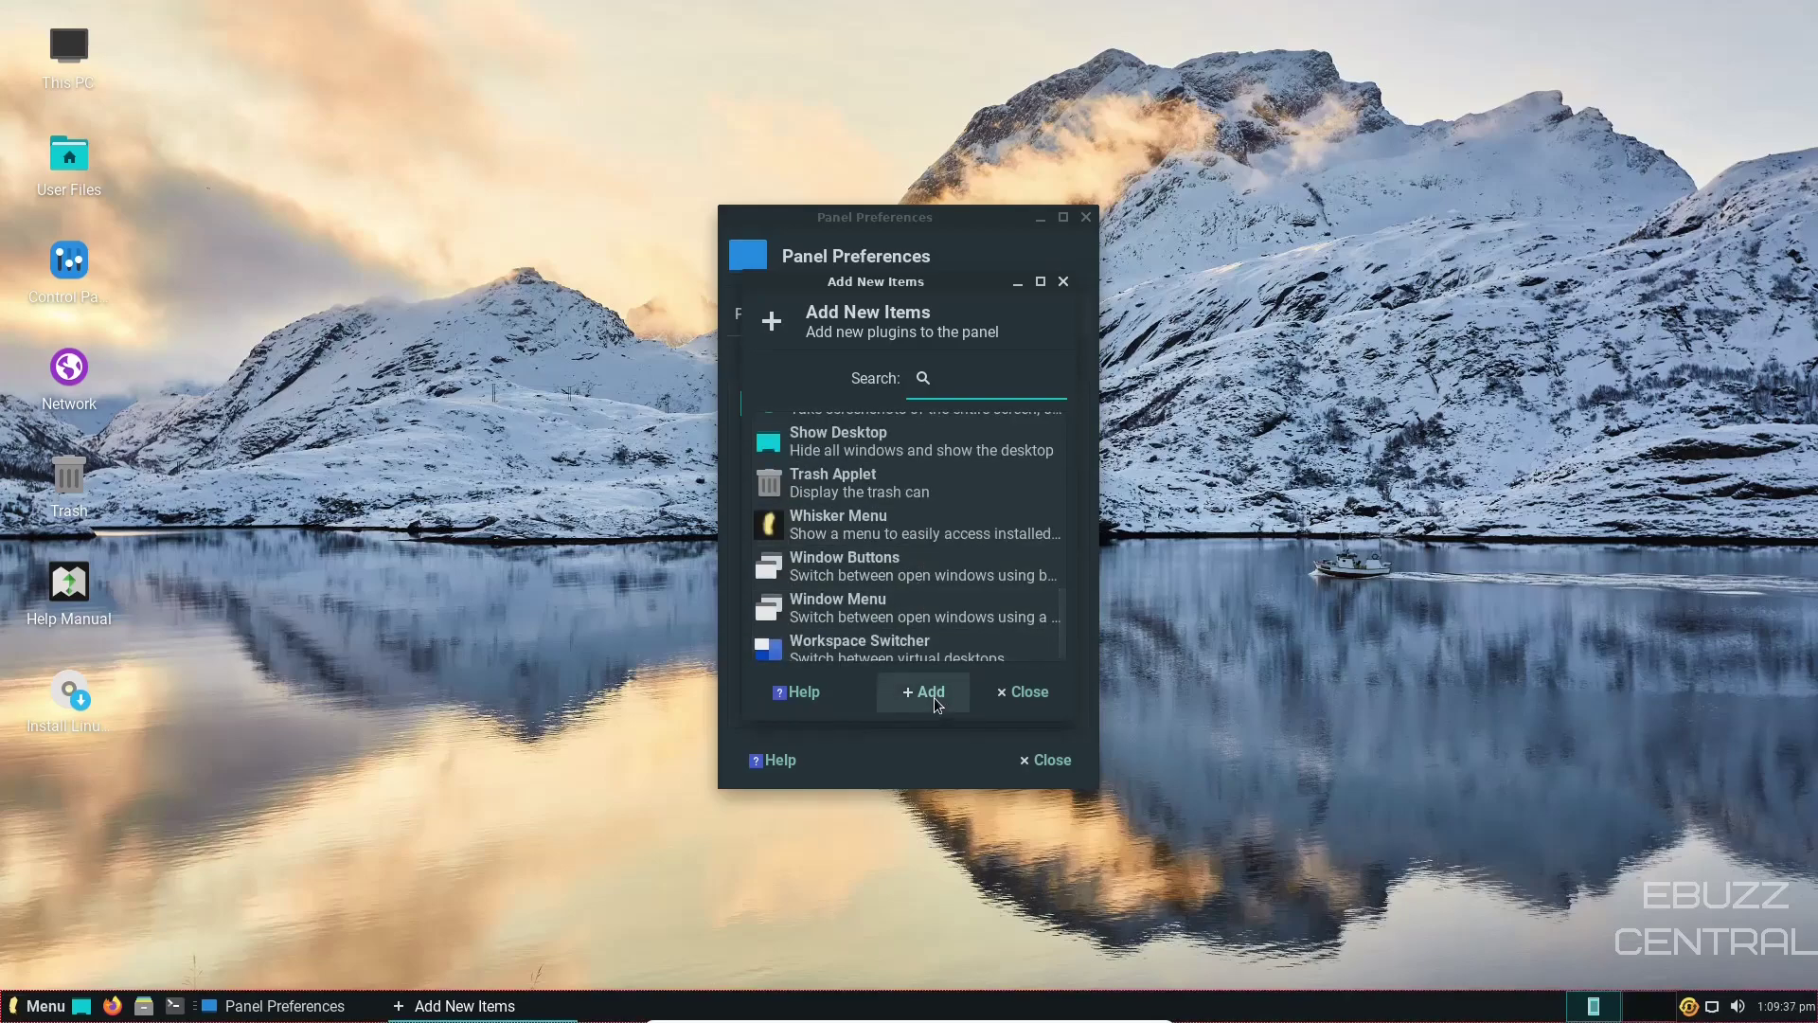
{"action": "left_click", "coordinate": [1021, 695]}
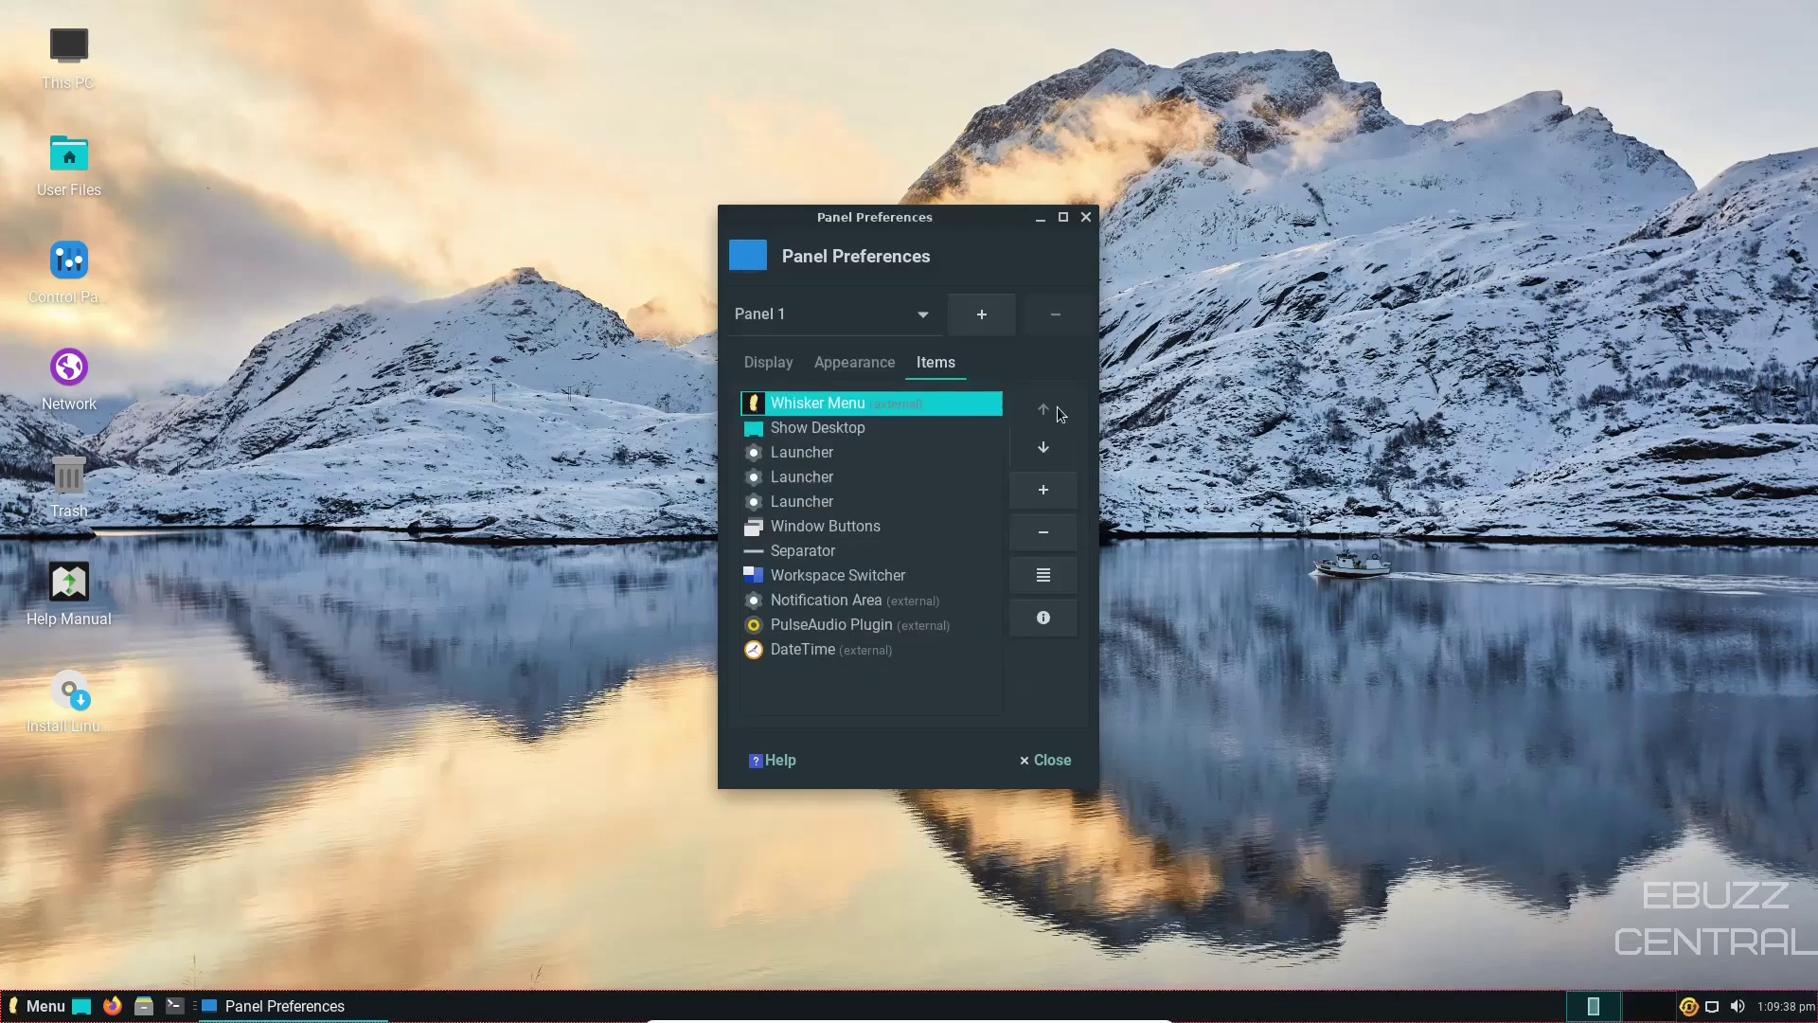
Step: Close Panel Preferences and launch Appearance from the menu's Settings category
{"action": "left_click", "coordinate": [1087, 226]}
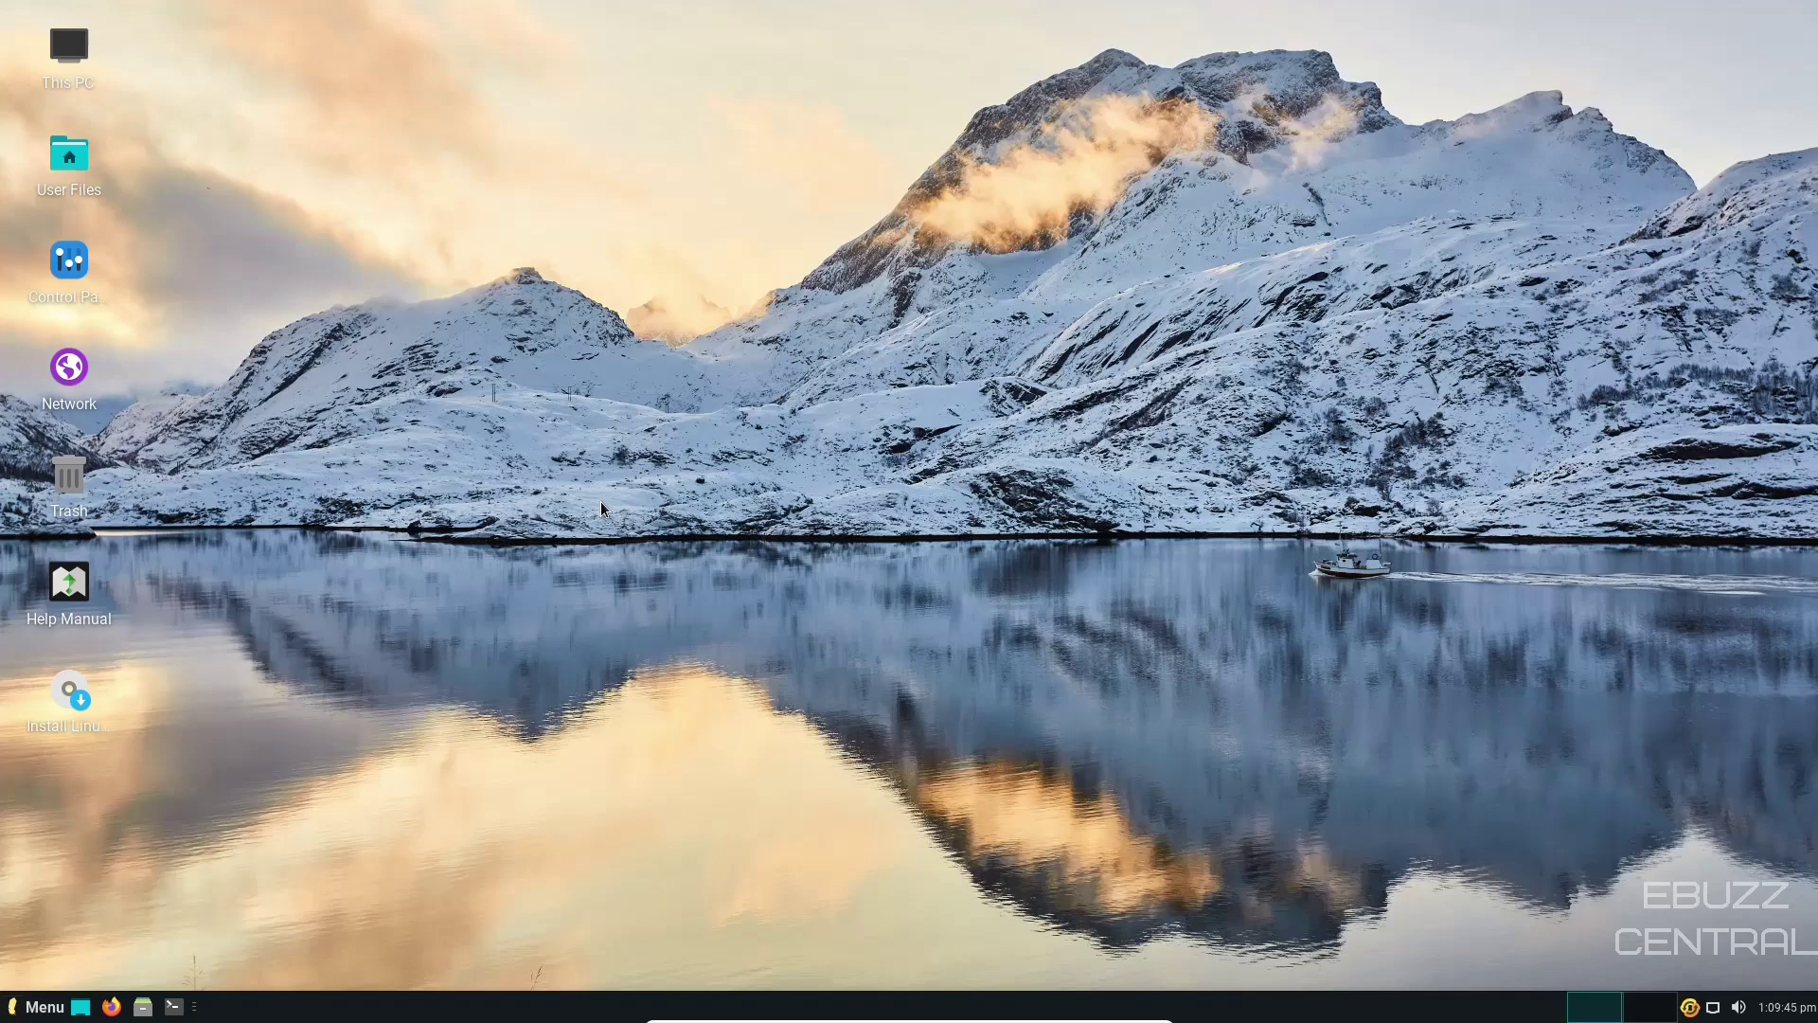
{"action": "left_click", "coordinate": [26, 1010]}
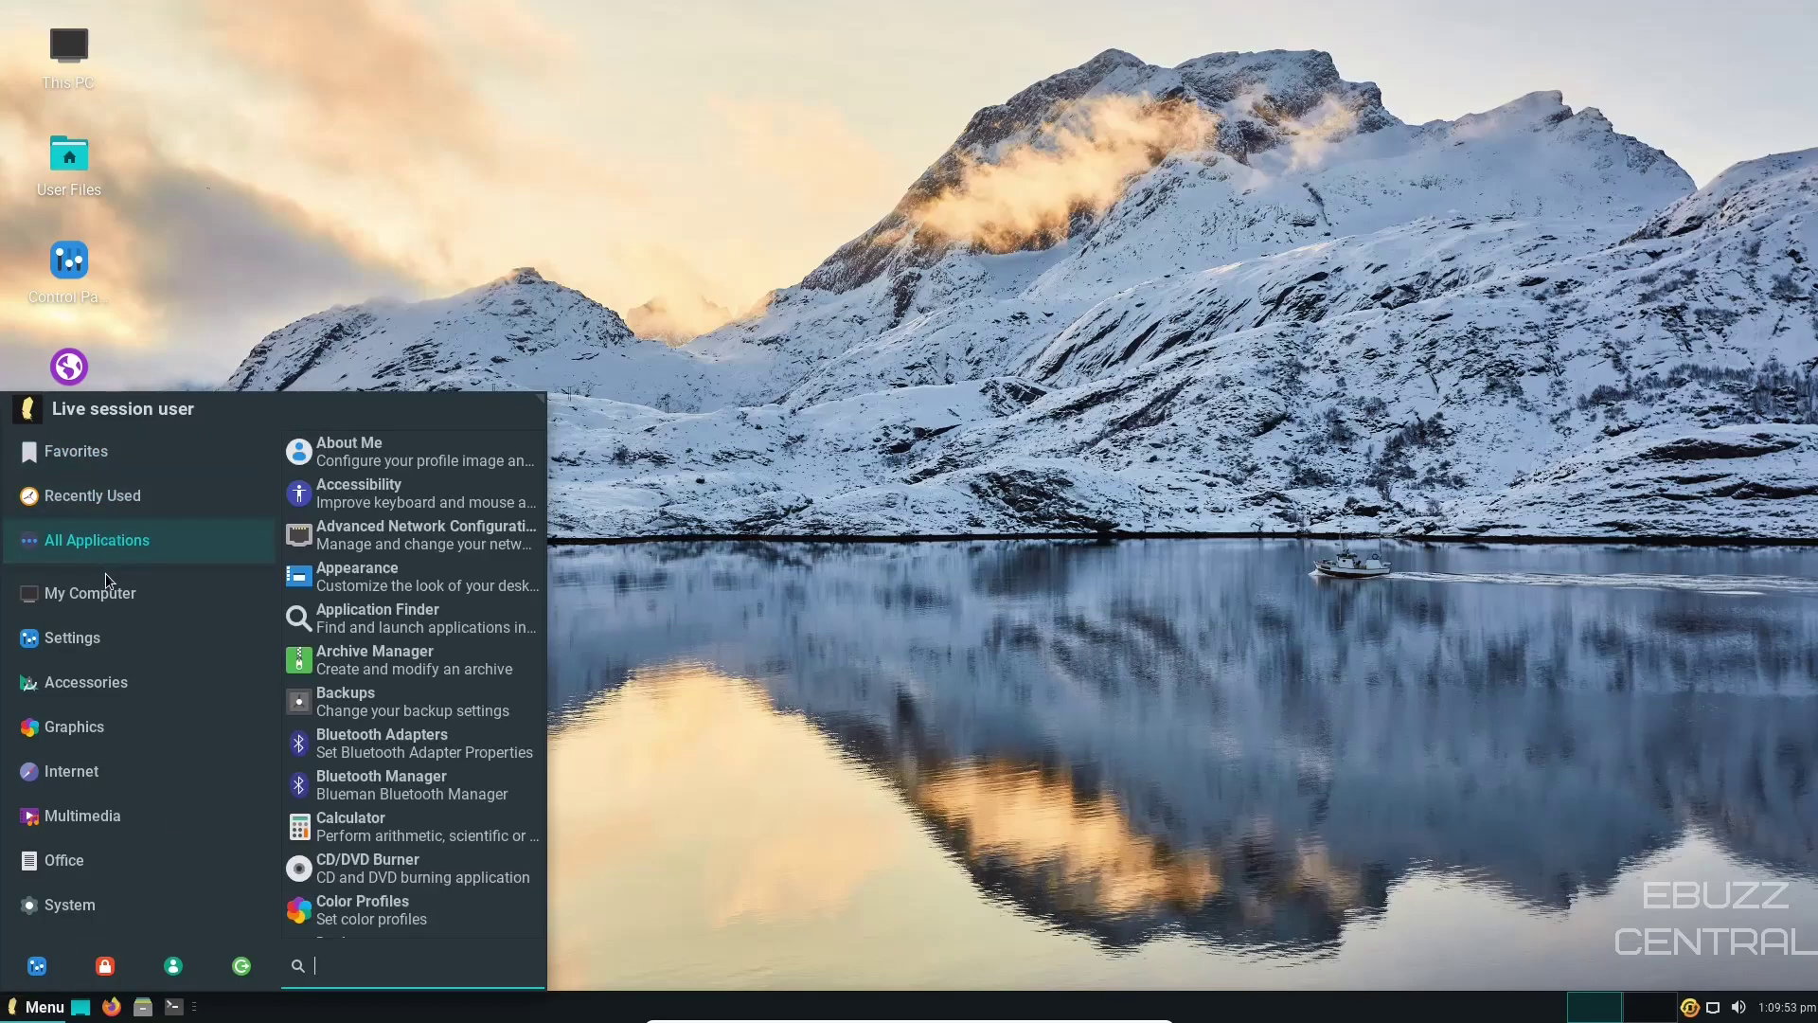
{"action": "mouse_move", "coordinate": [106, 600]}
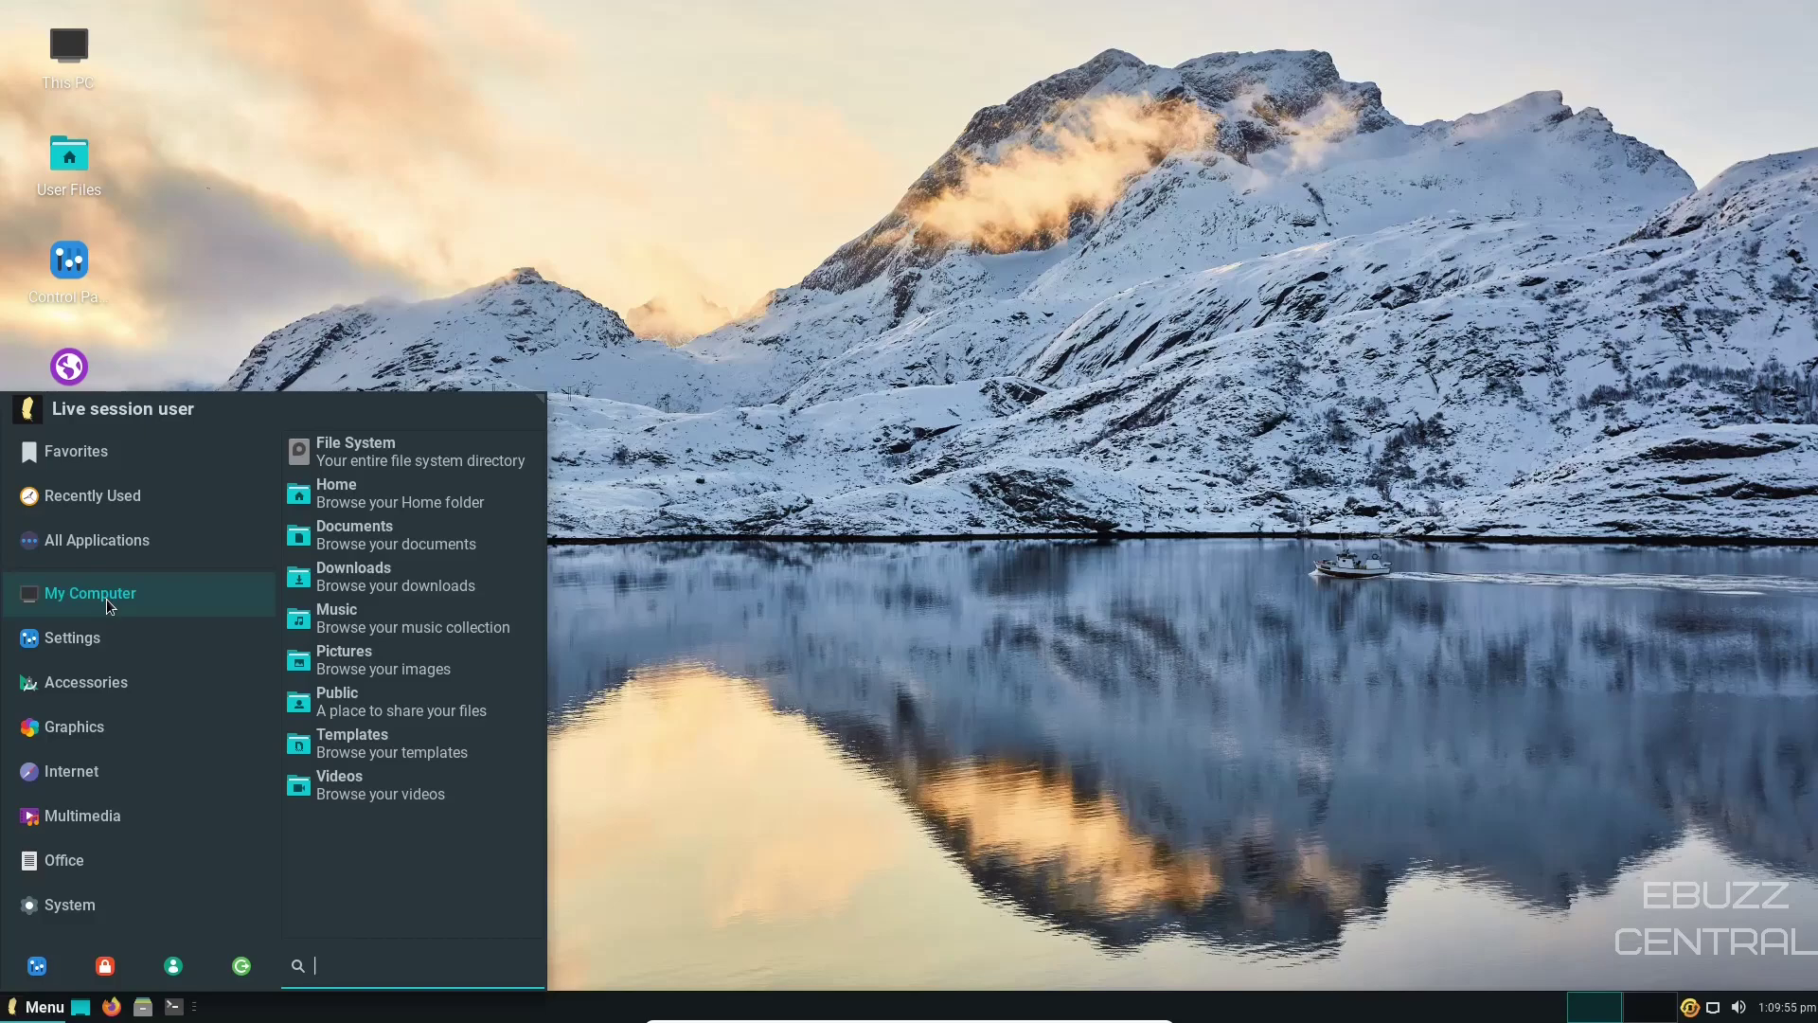
{"action": "mouse_move", "coordinate": [74, 647]}
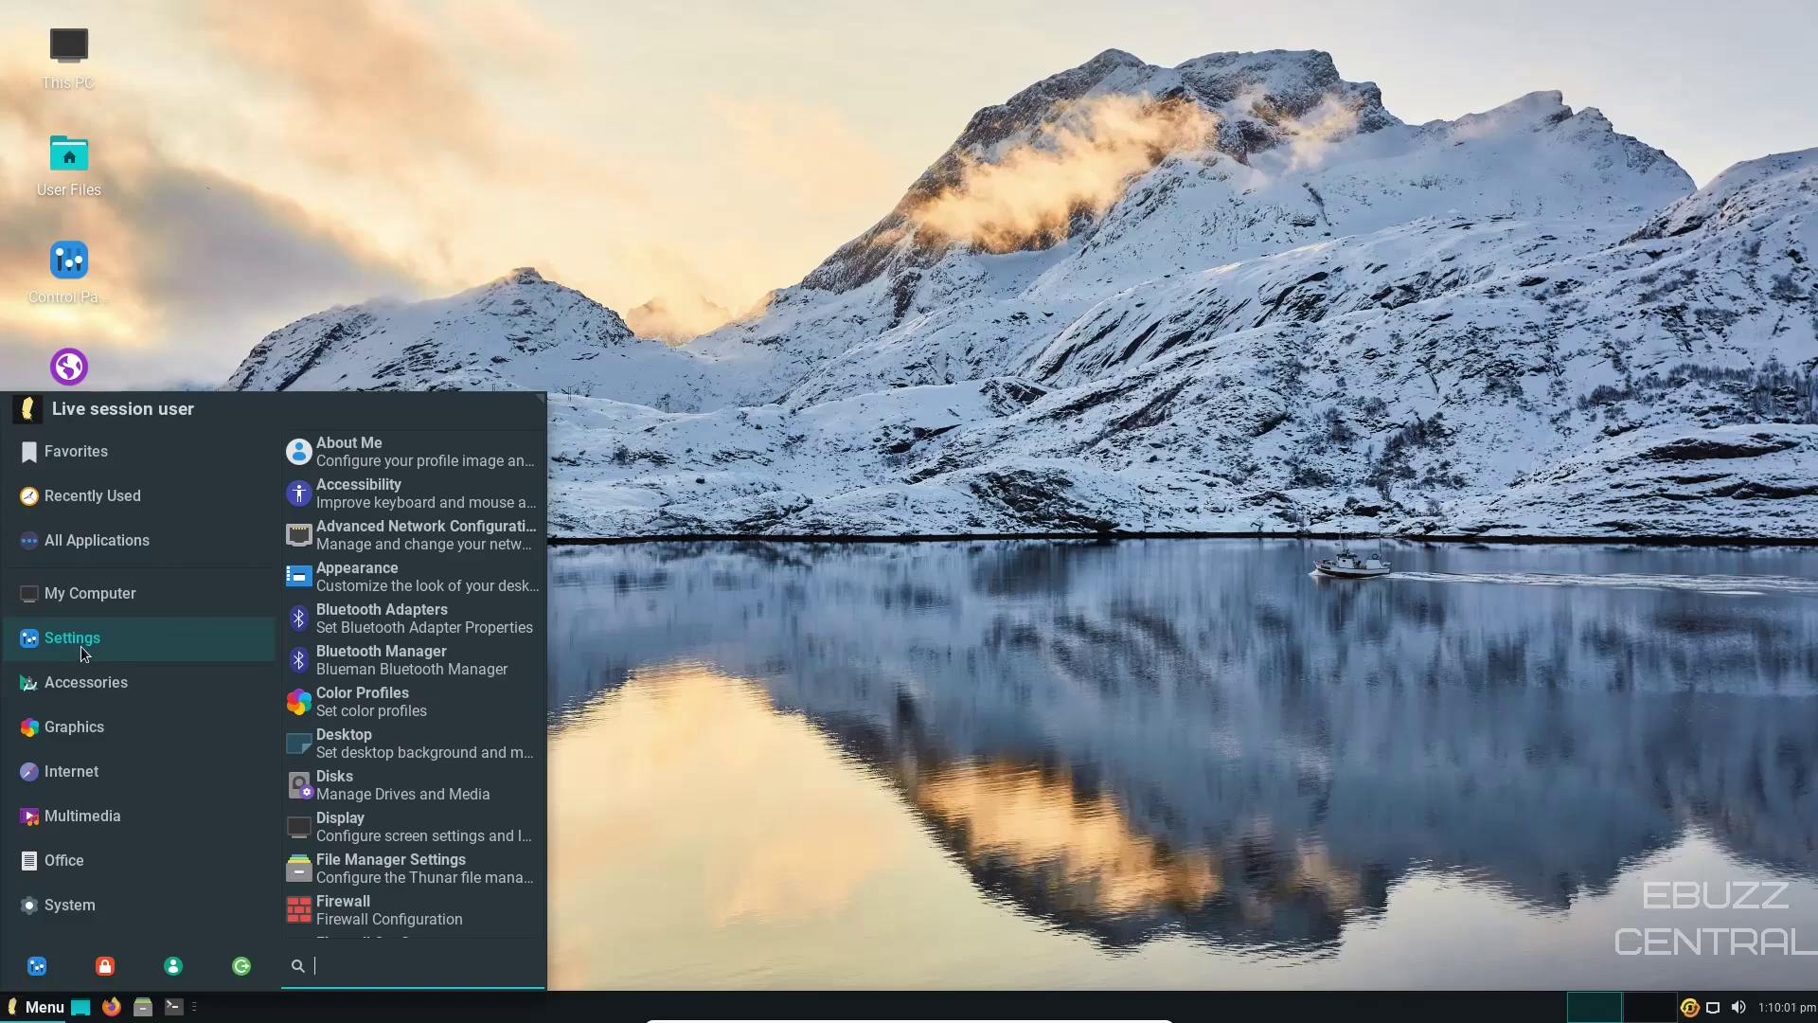
{"action": "left_click", "coordinate": [393, 580]}
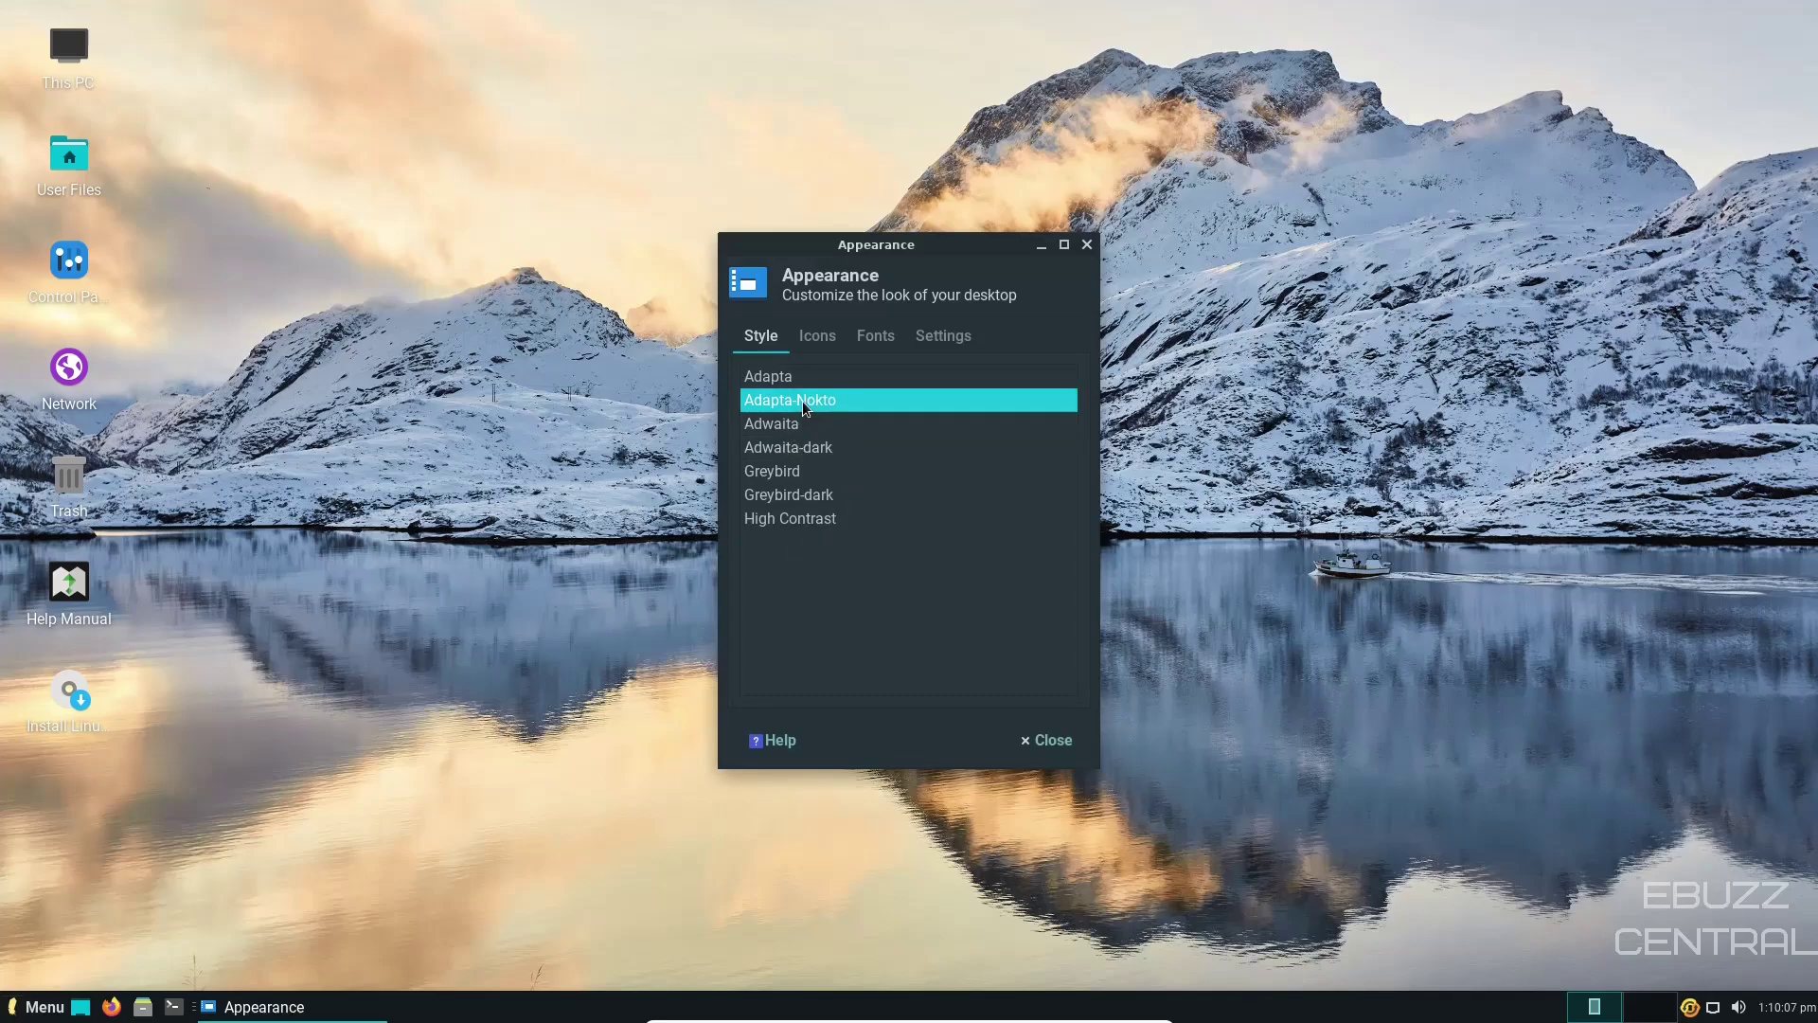
Step: Apply the Adwaita-dark style and switch the icon theme to Papirus
{"action": "left_click", "coordinate": [797, 451]}
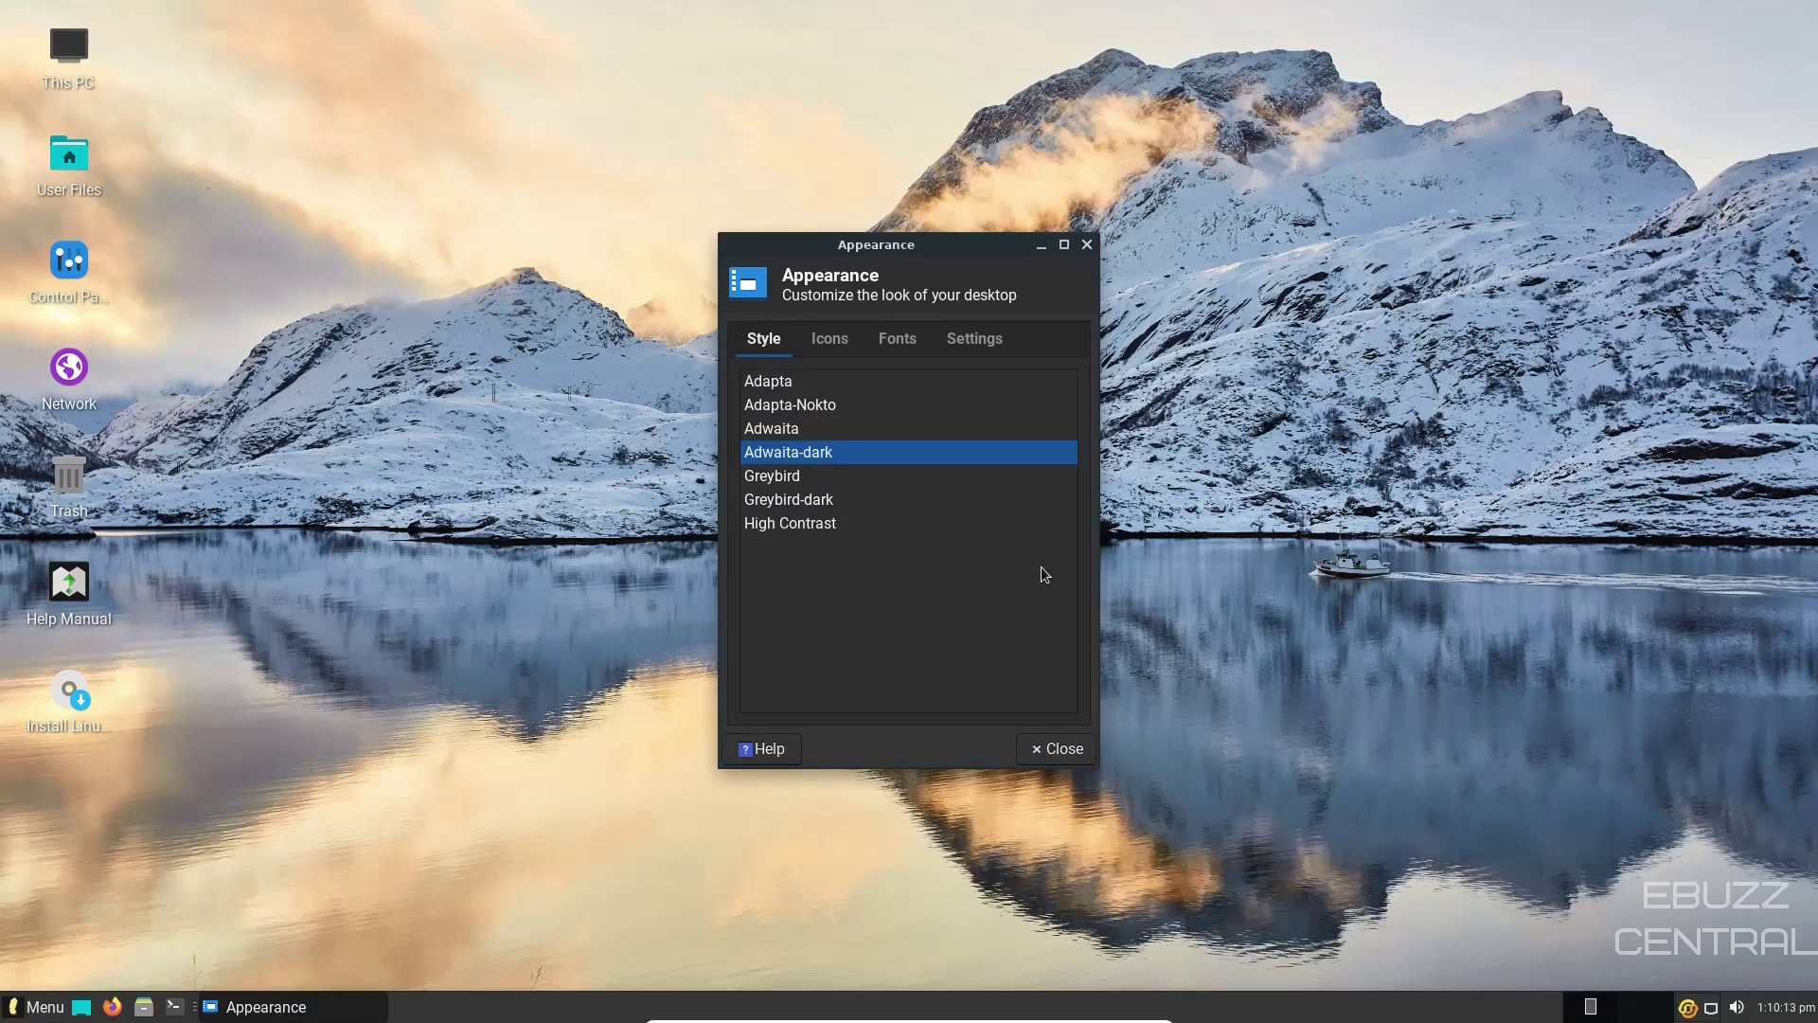
{"action": "left_click", "coordinate": [829, 338]}
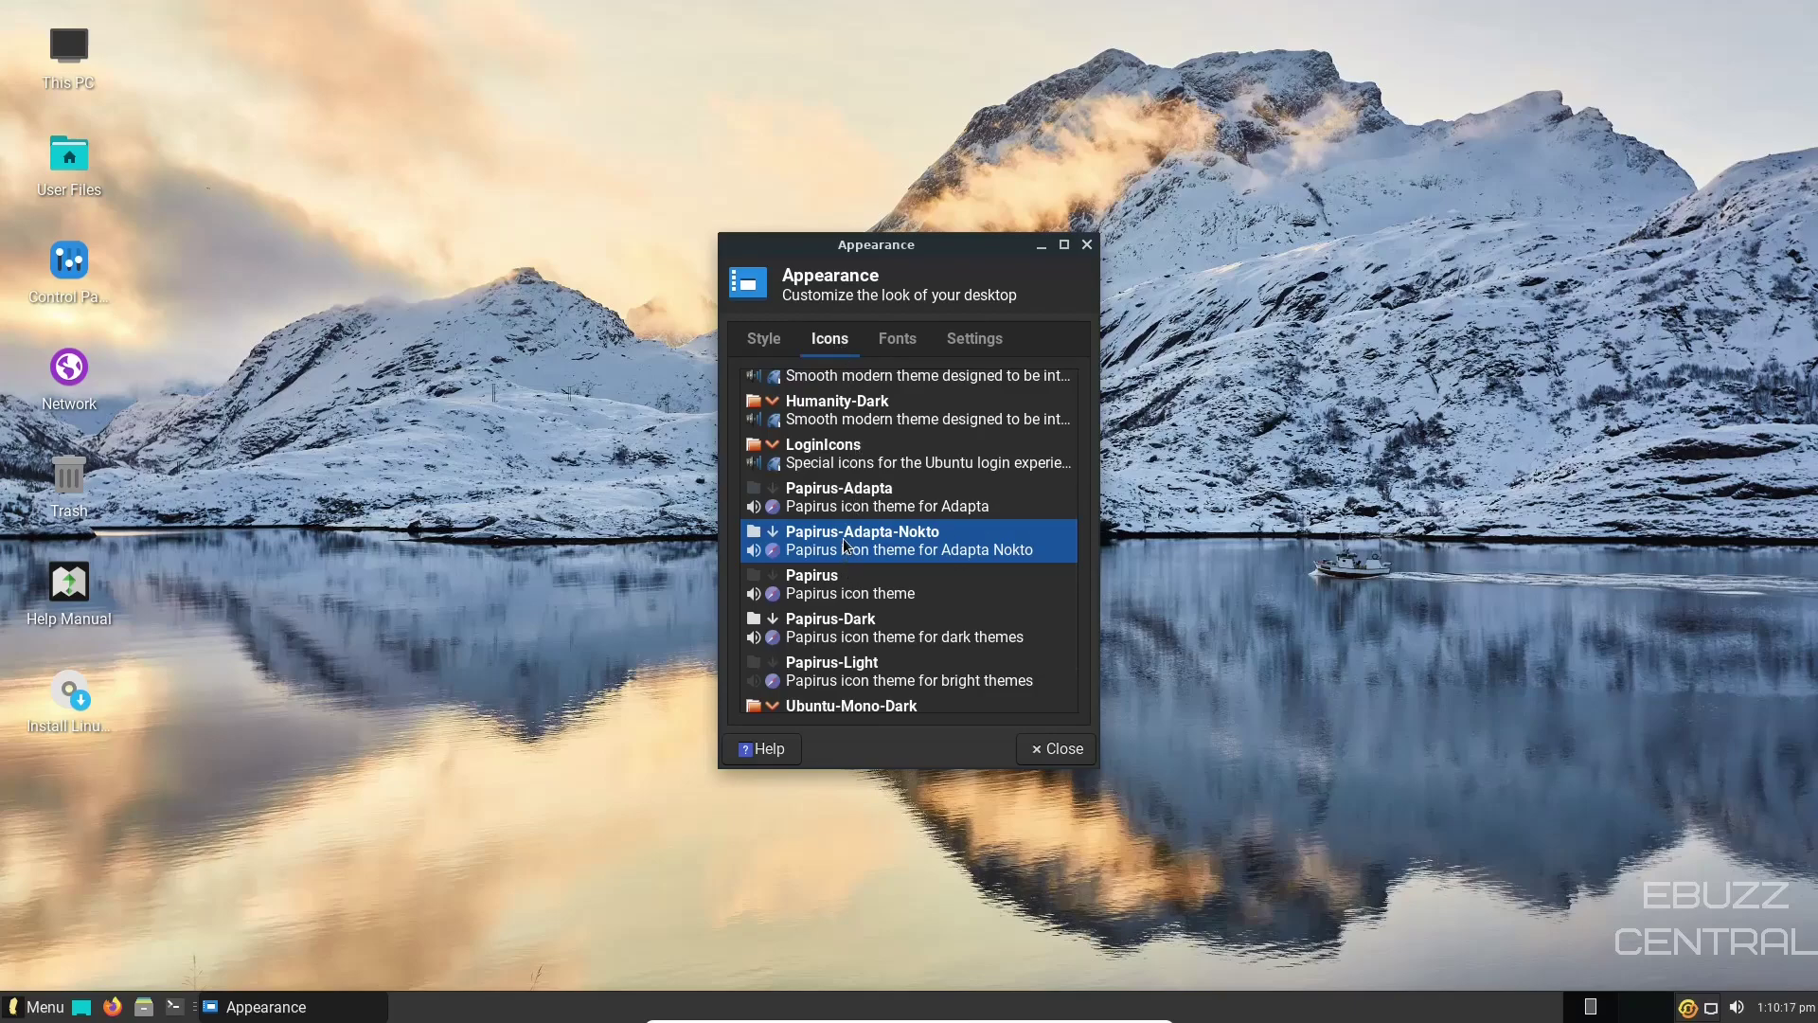
{"action": "left_click", "coordinate": [826, 587]}
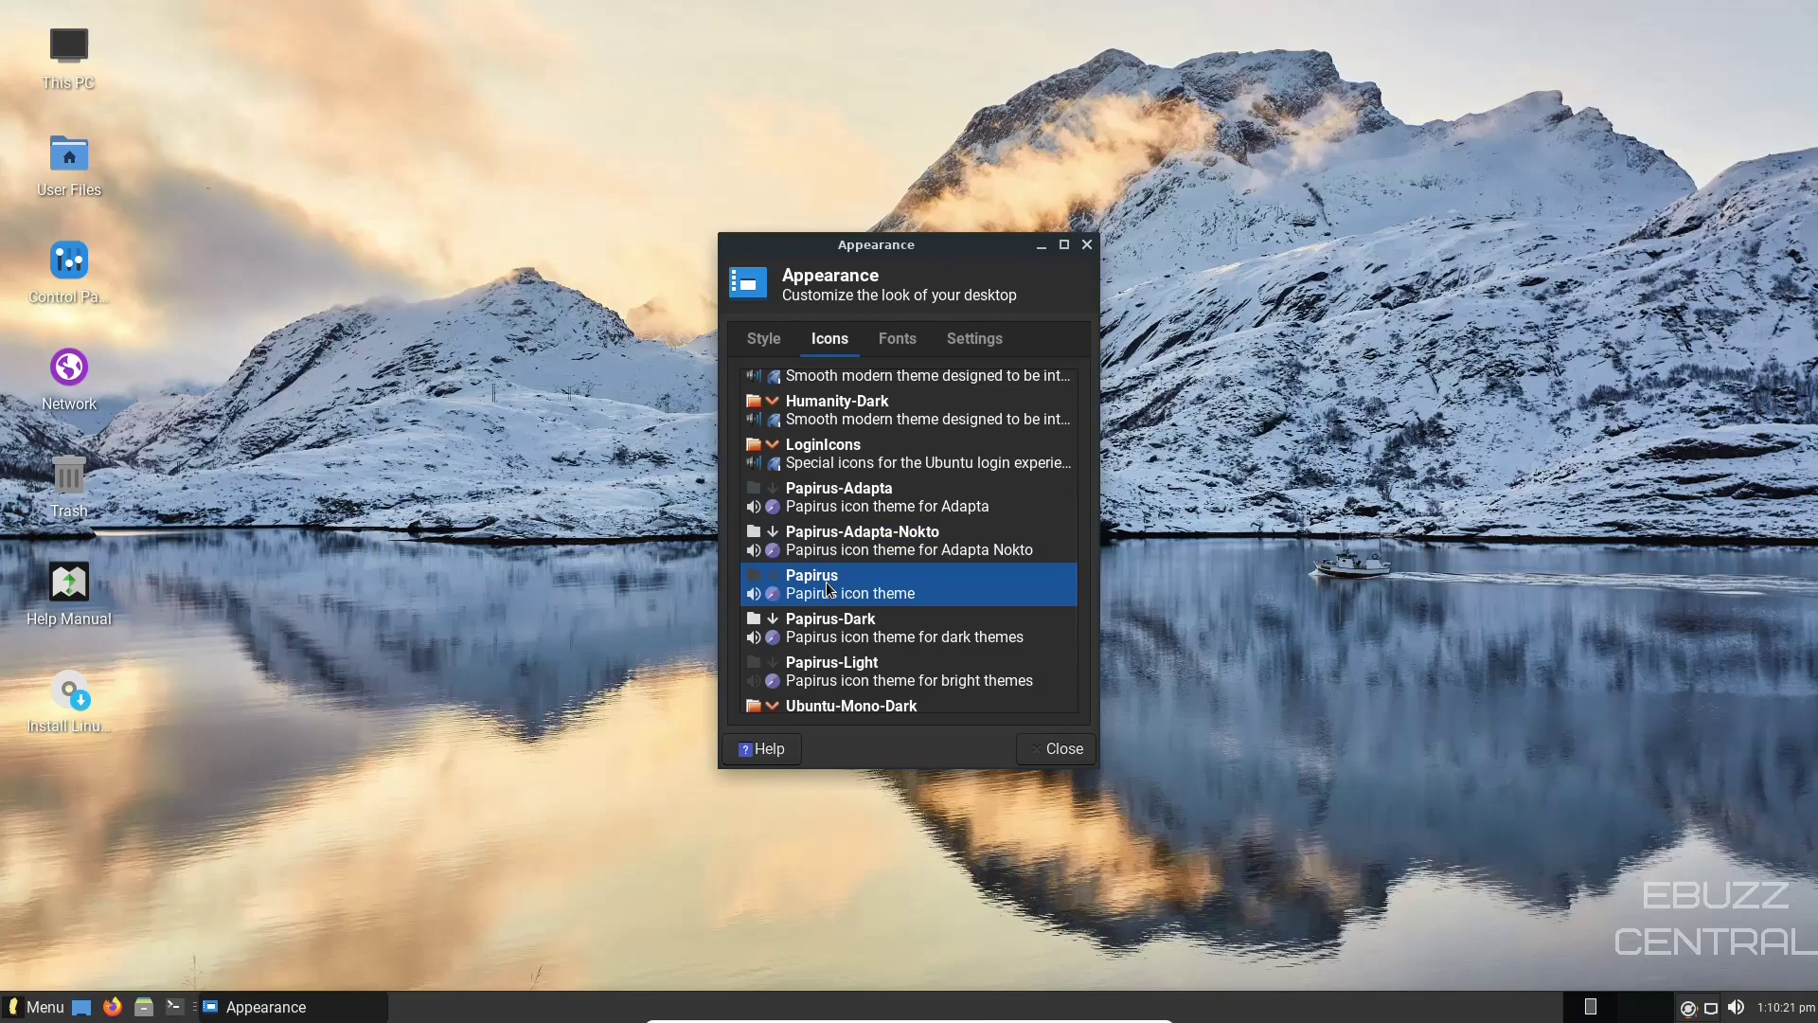
Step: Raise the custom font DPI from 96 to 99
{"action": "left_click", "coordinate": [896, 343]}
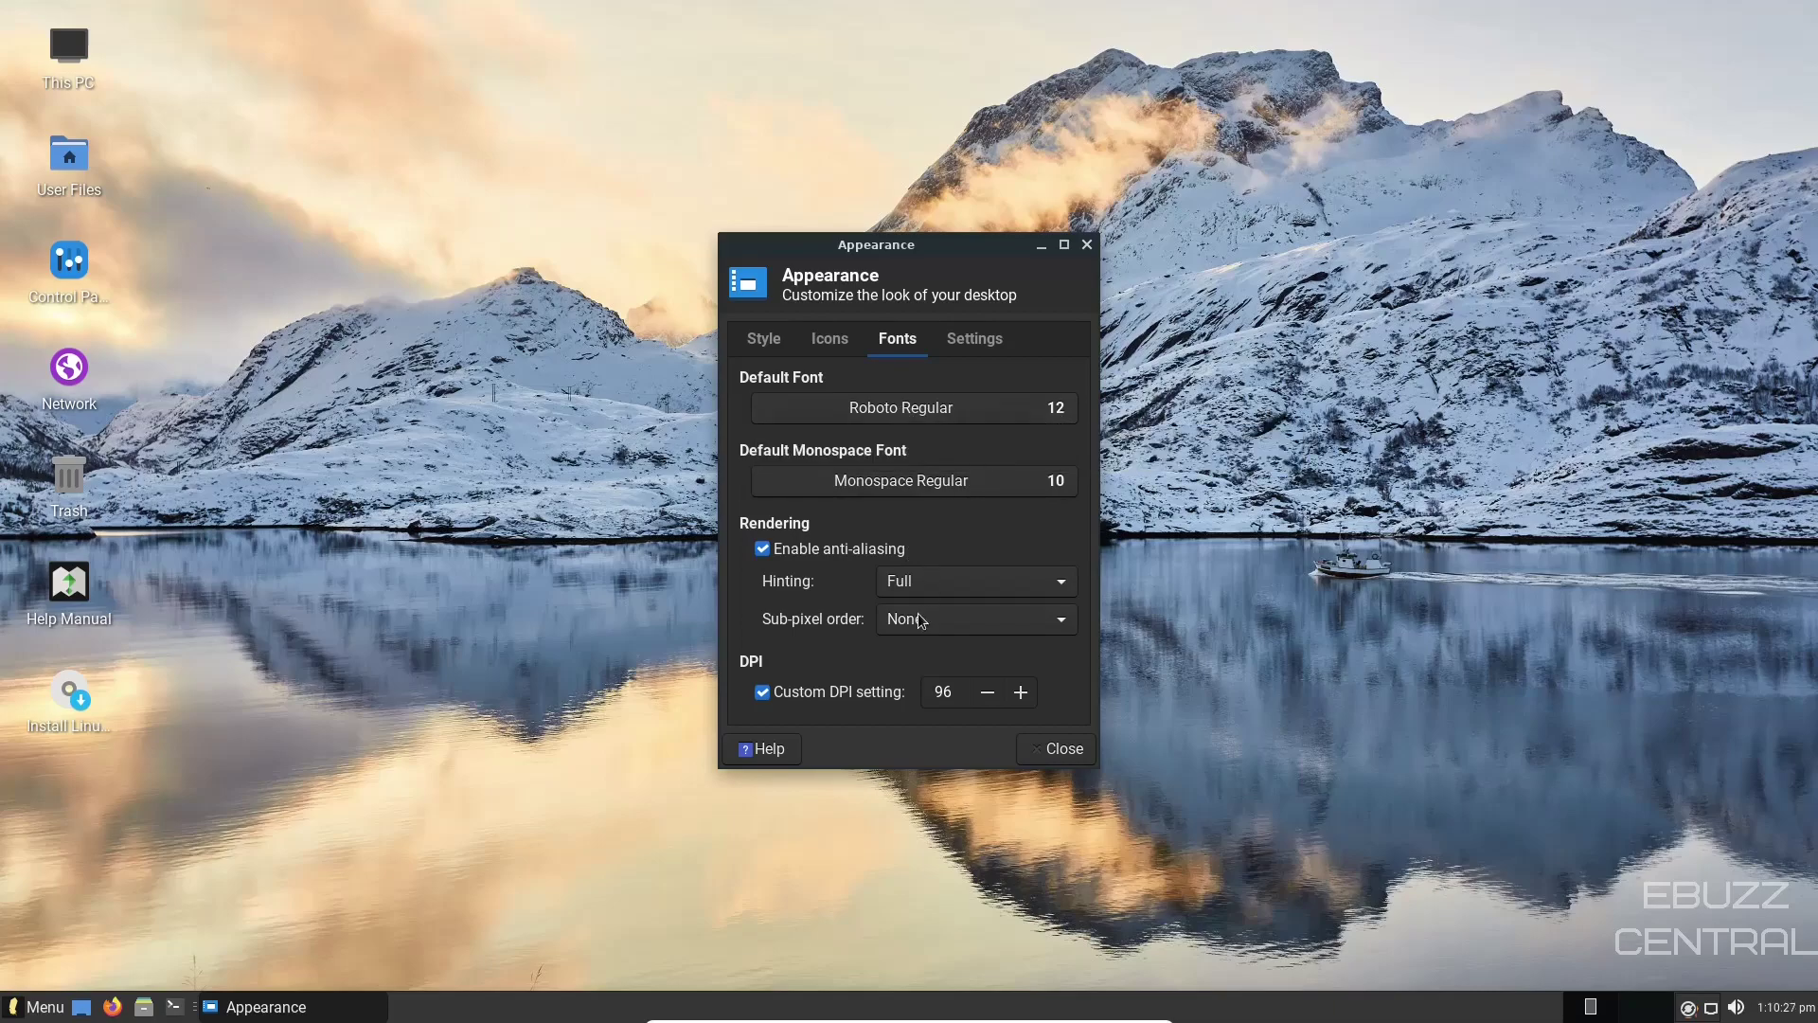
{"action": "left_click", "coordinate": [1021, 694]}
{"action": "left_click", "coordinate": [1022, 694]}
{"action": "left_click", "coordinate": [1024, 698]}
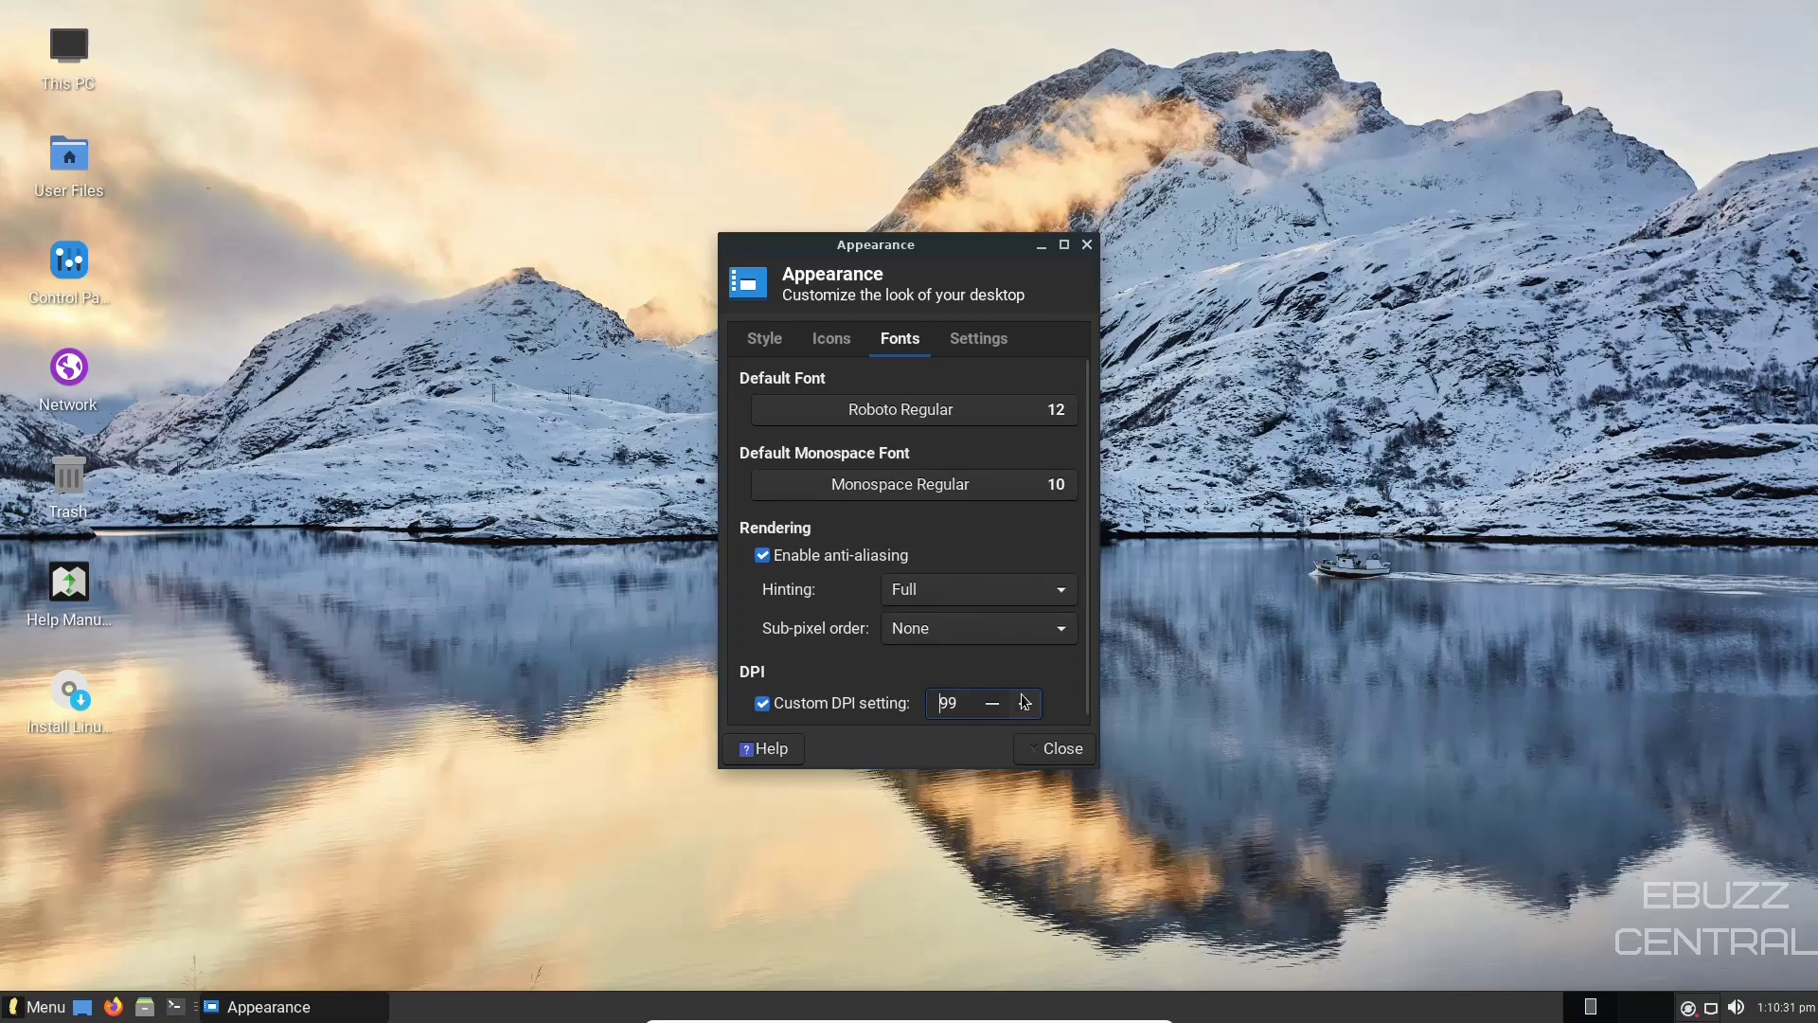
Step: Check the toolbar style options, keeping the toolbar style at Icons
{"action": "left_click", "coordinate": [988, 341]}
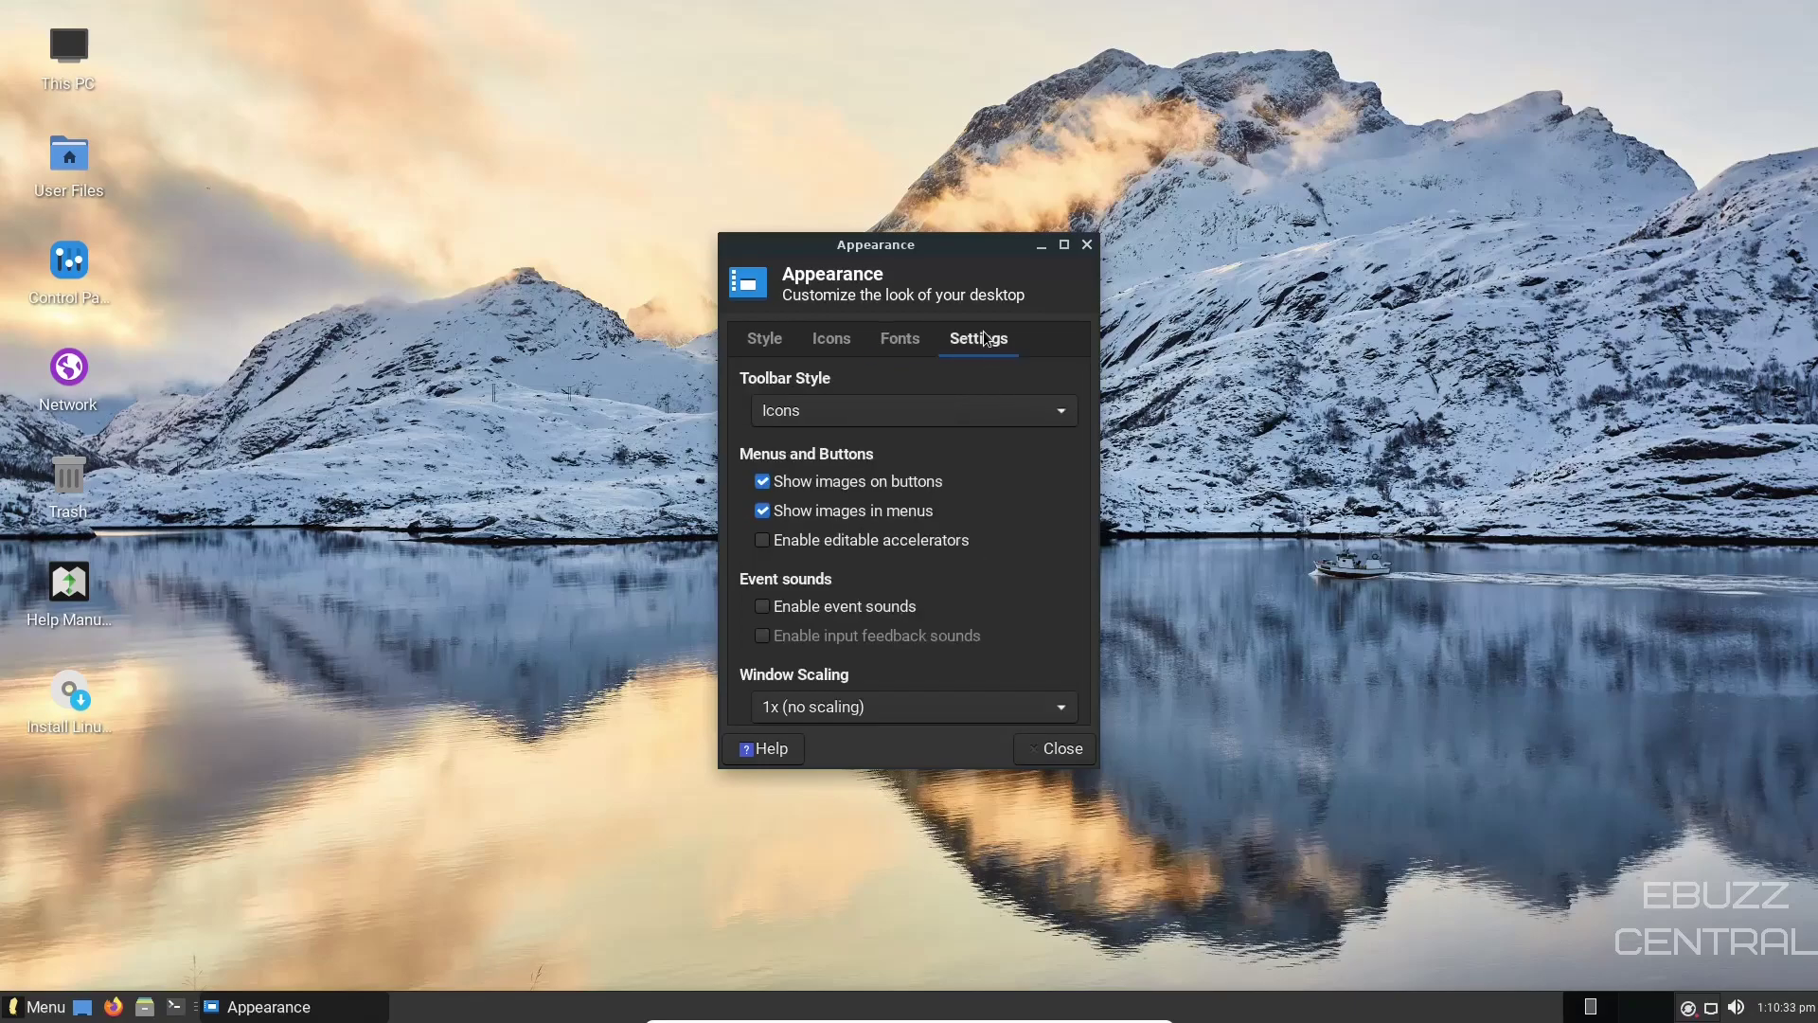
{"action": "left_click", "coordinate": [813, 419]}
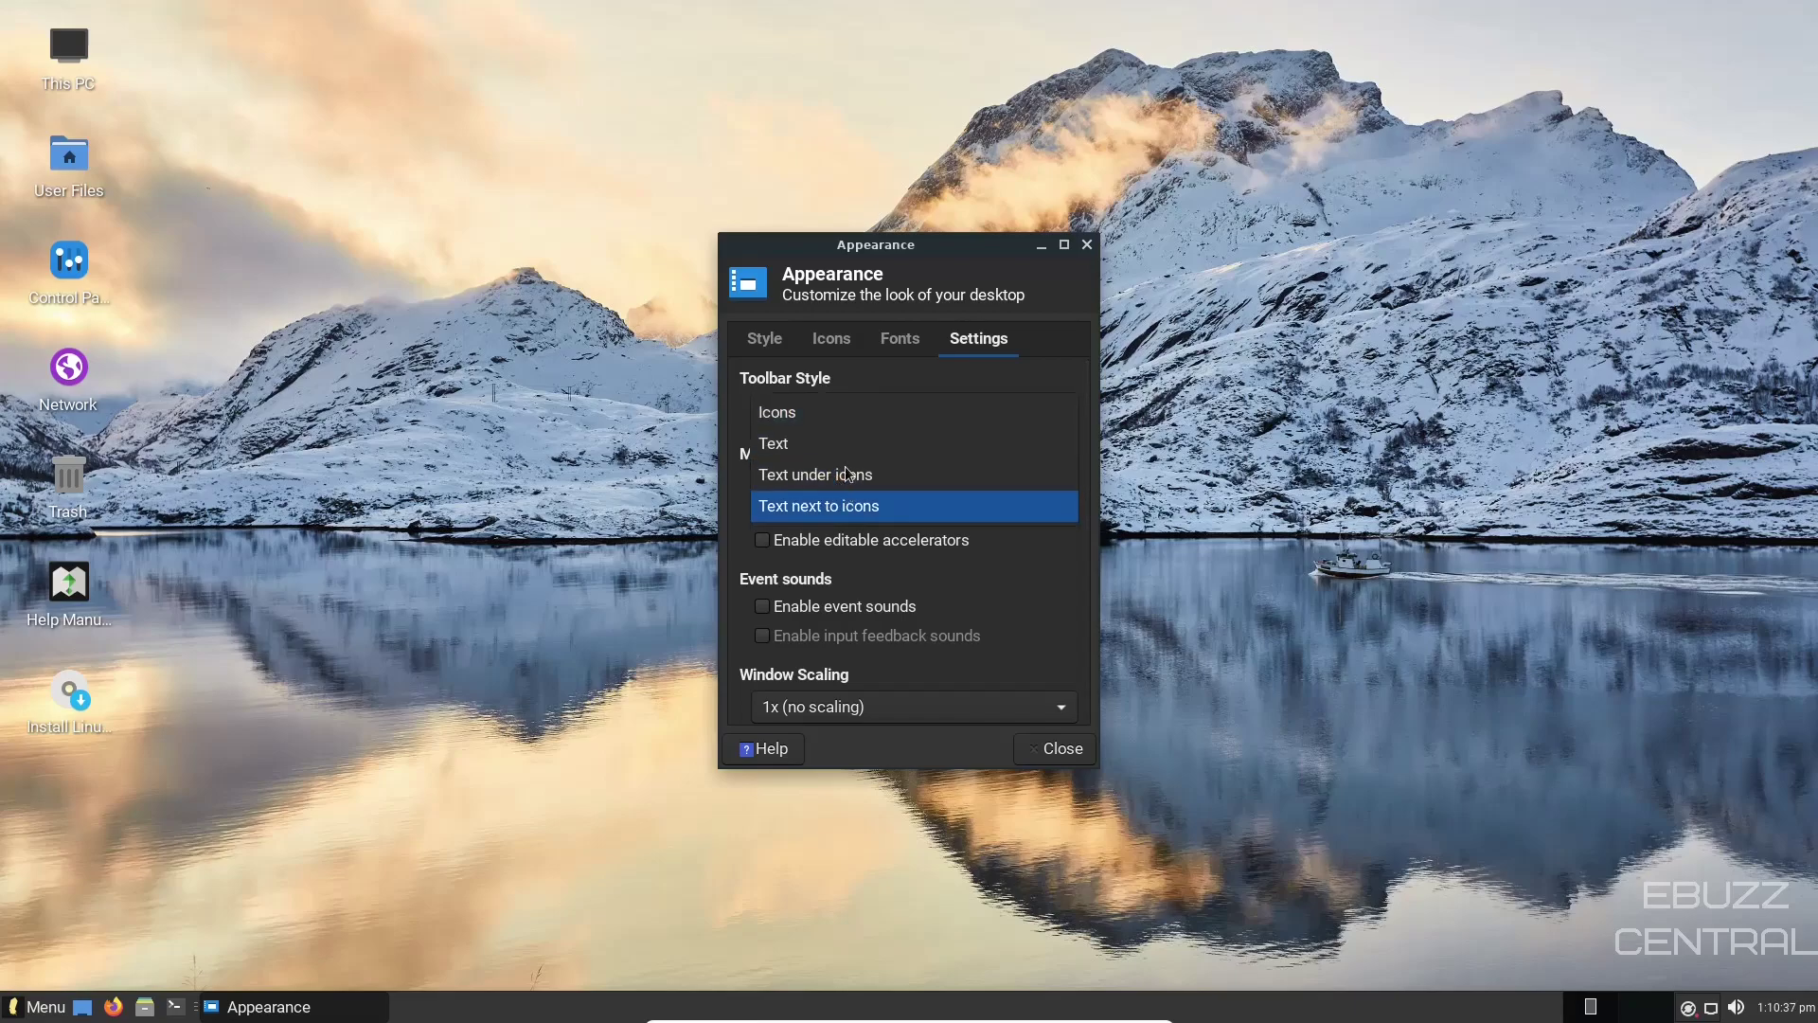
{"action": "left_click", "coordinate": [845, 418]}
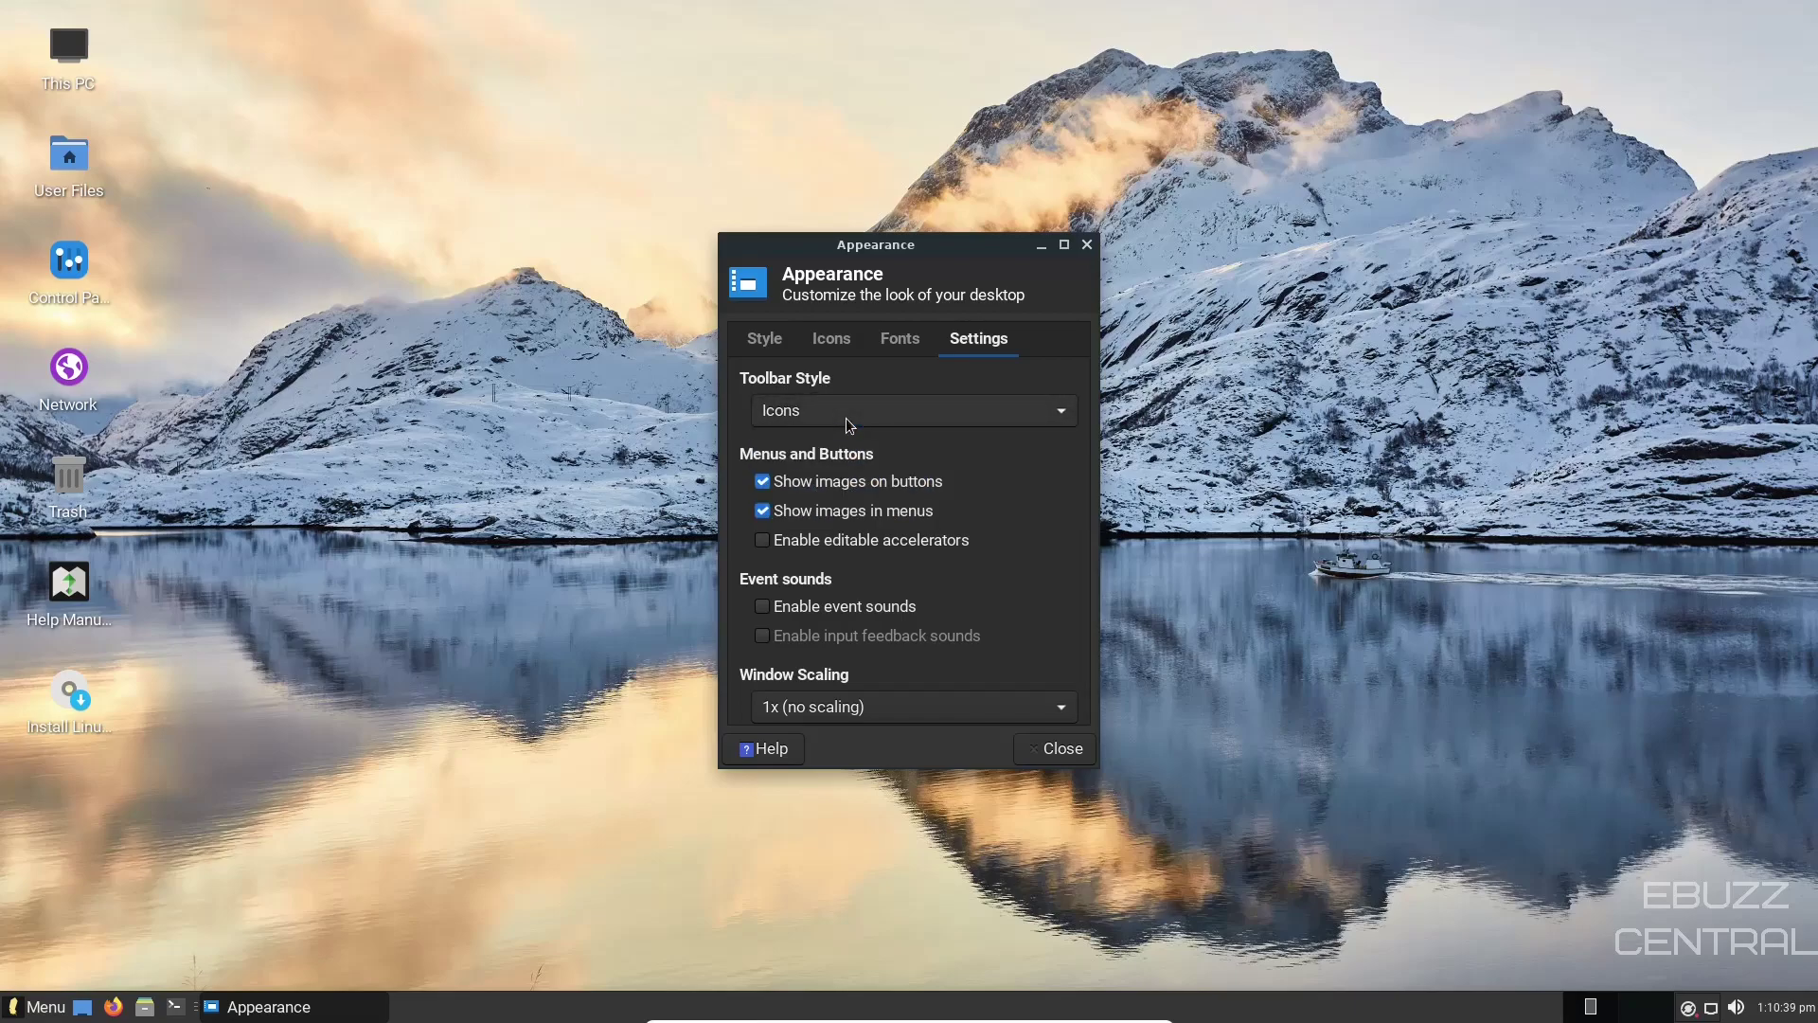
Step: Close Appearance and scroll through the Whisker Menu's Settings category apps
{"action": "left_click", "coordinate": [1055, 749]}
{"action": "left_click", "coordinate": [38, 1006]}
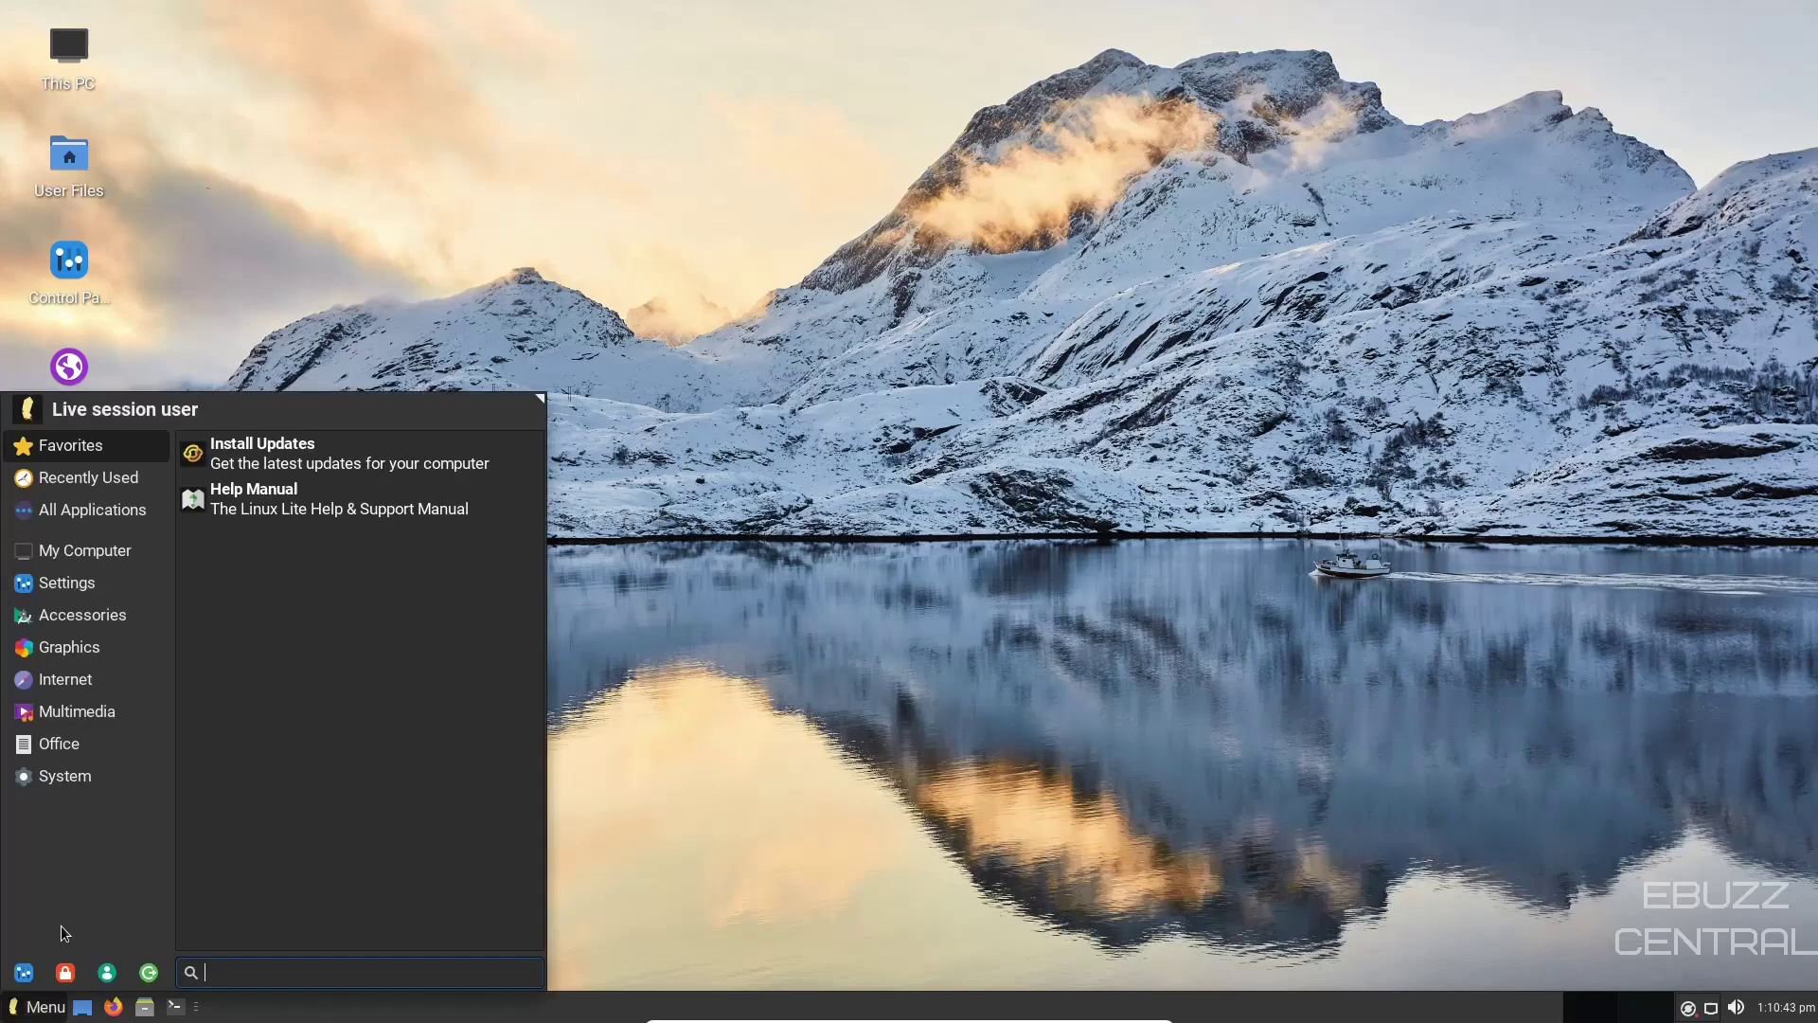
{"action": "left_click", "coordinate": [95, 585]}
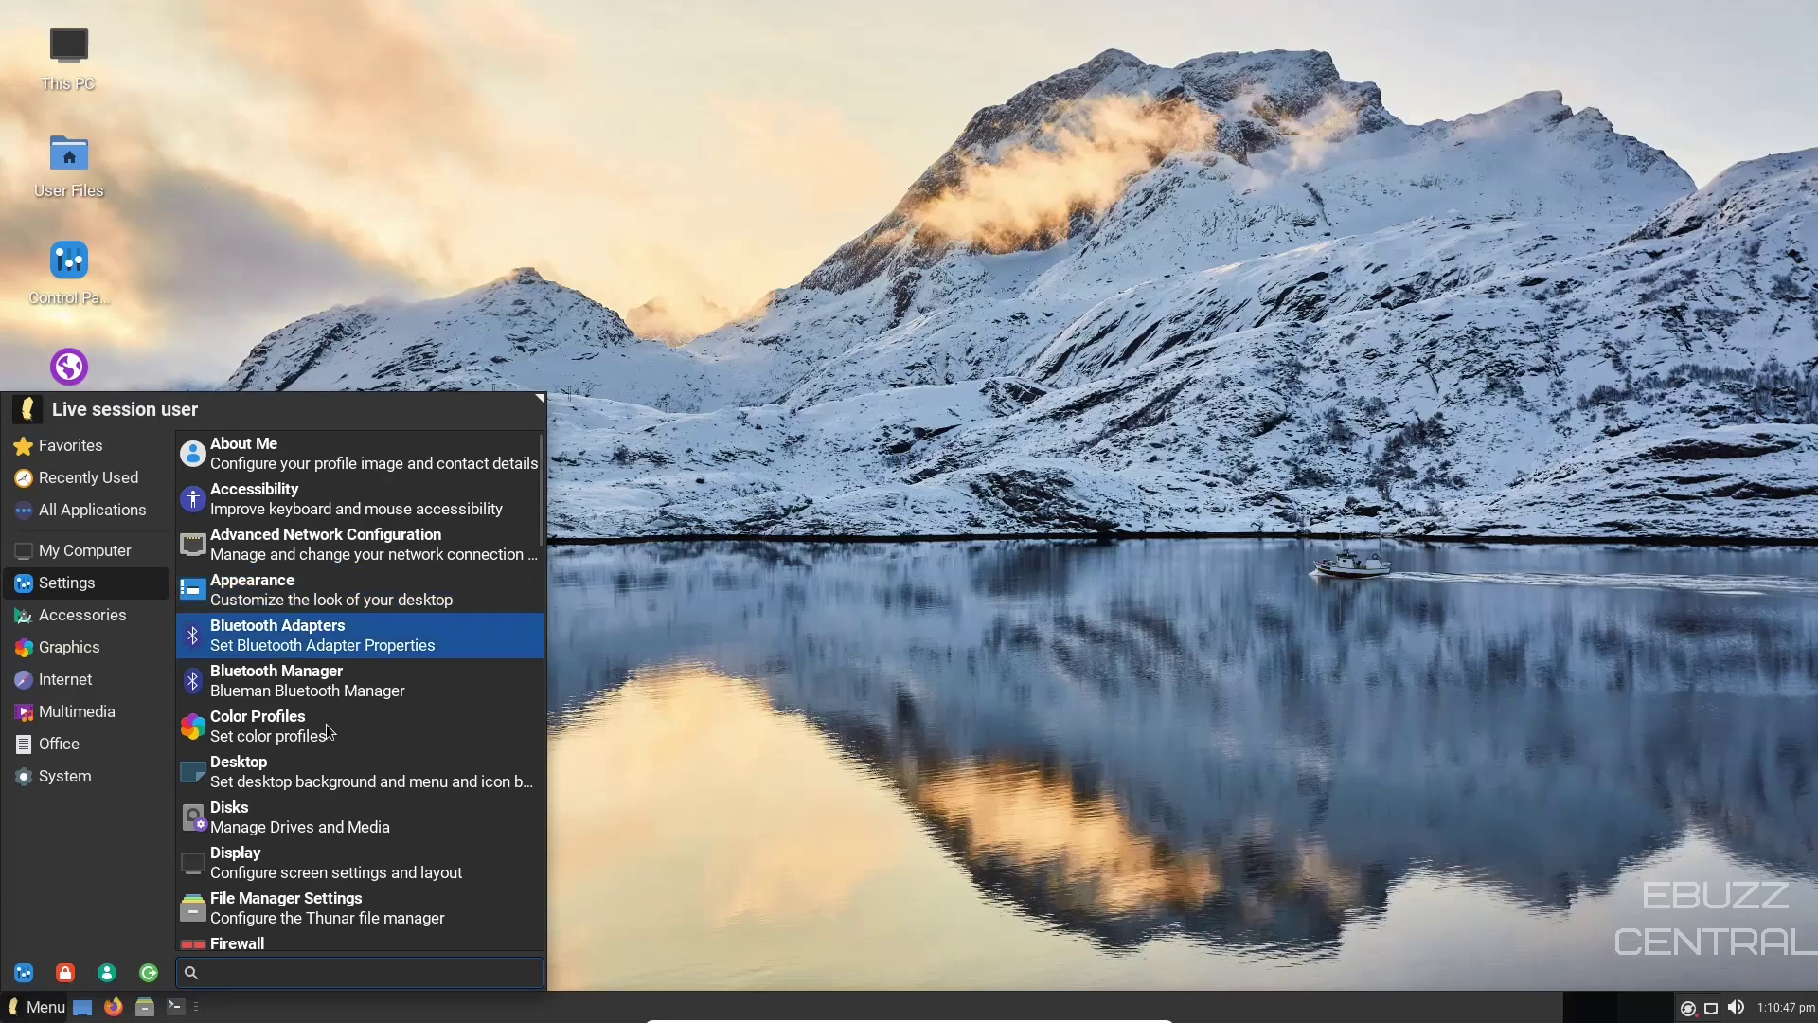
{"action": "scroll", "coordinate": [365, 726], "scroll_direction": "down", "scroll_amount": 3}
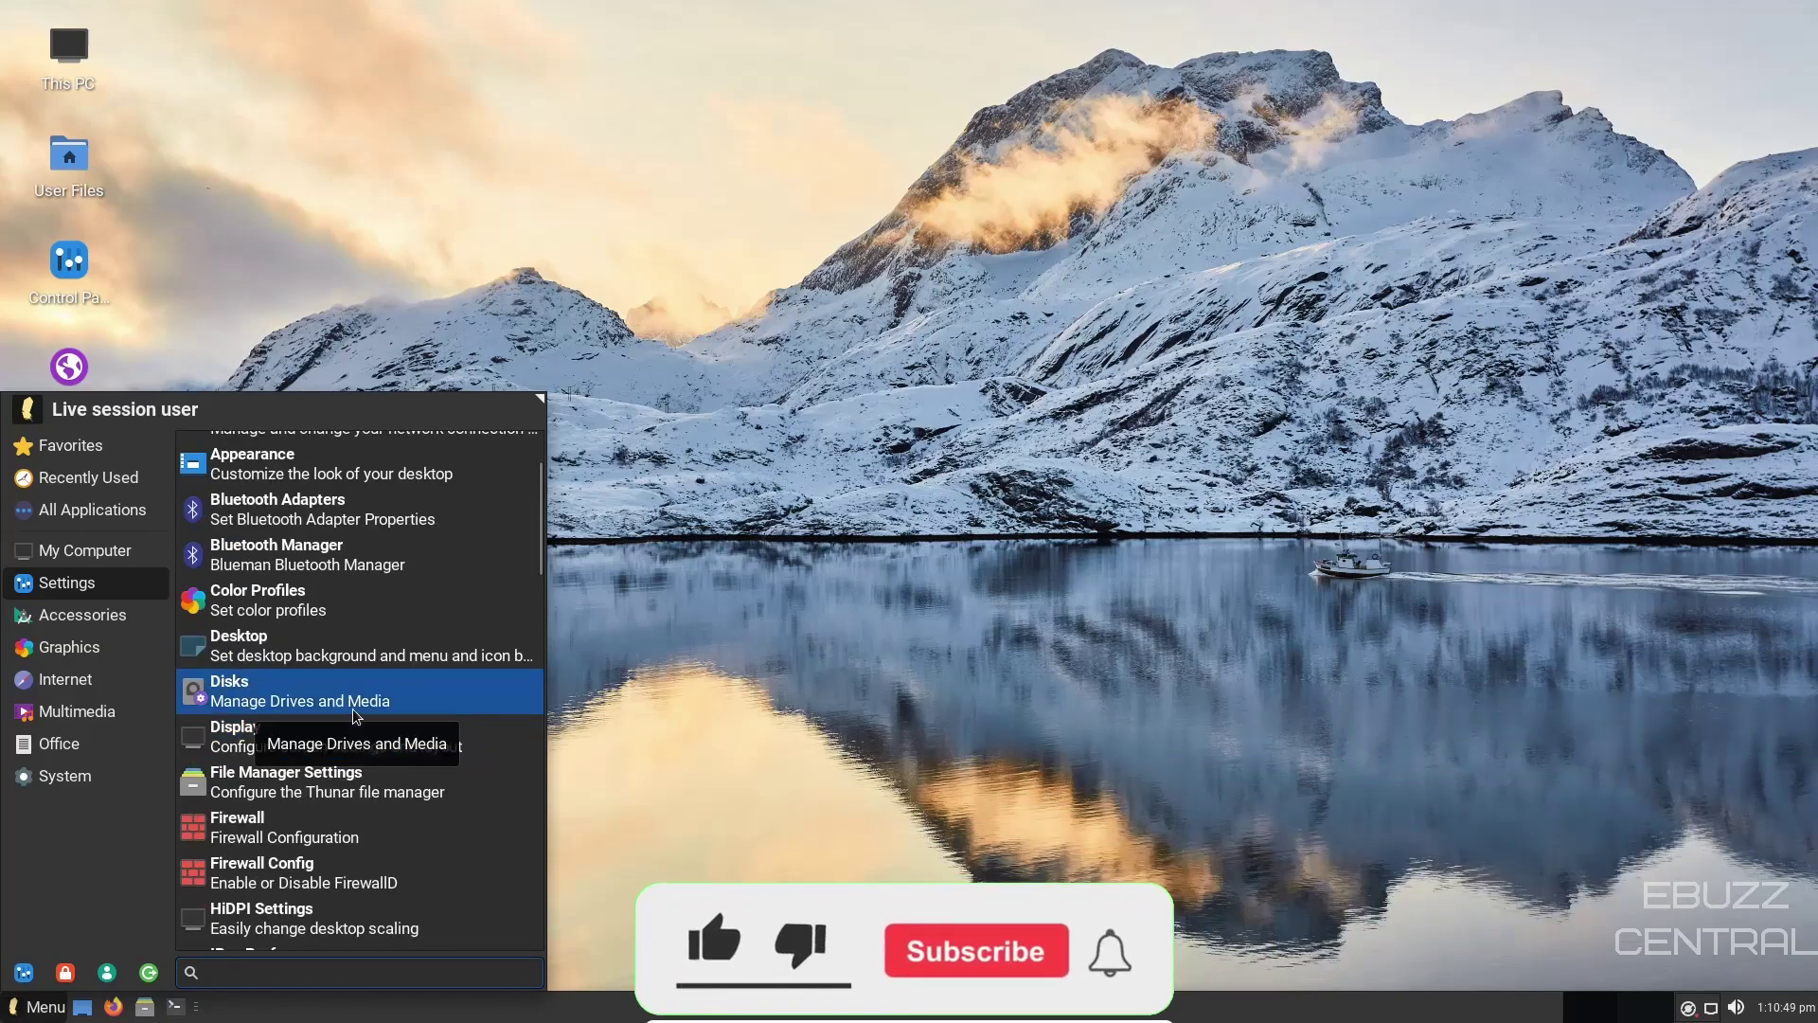
{"action": "scroll", "coordinate": [352, 709], "scroll_direction": "down", "scroll_amount": 2}
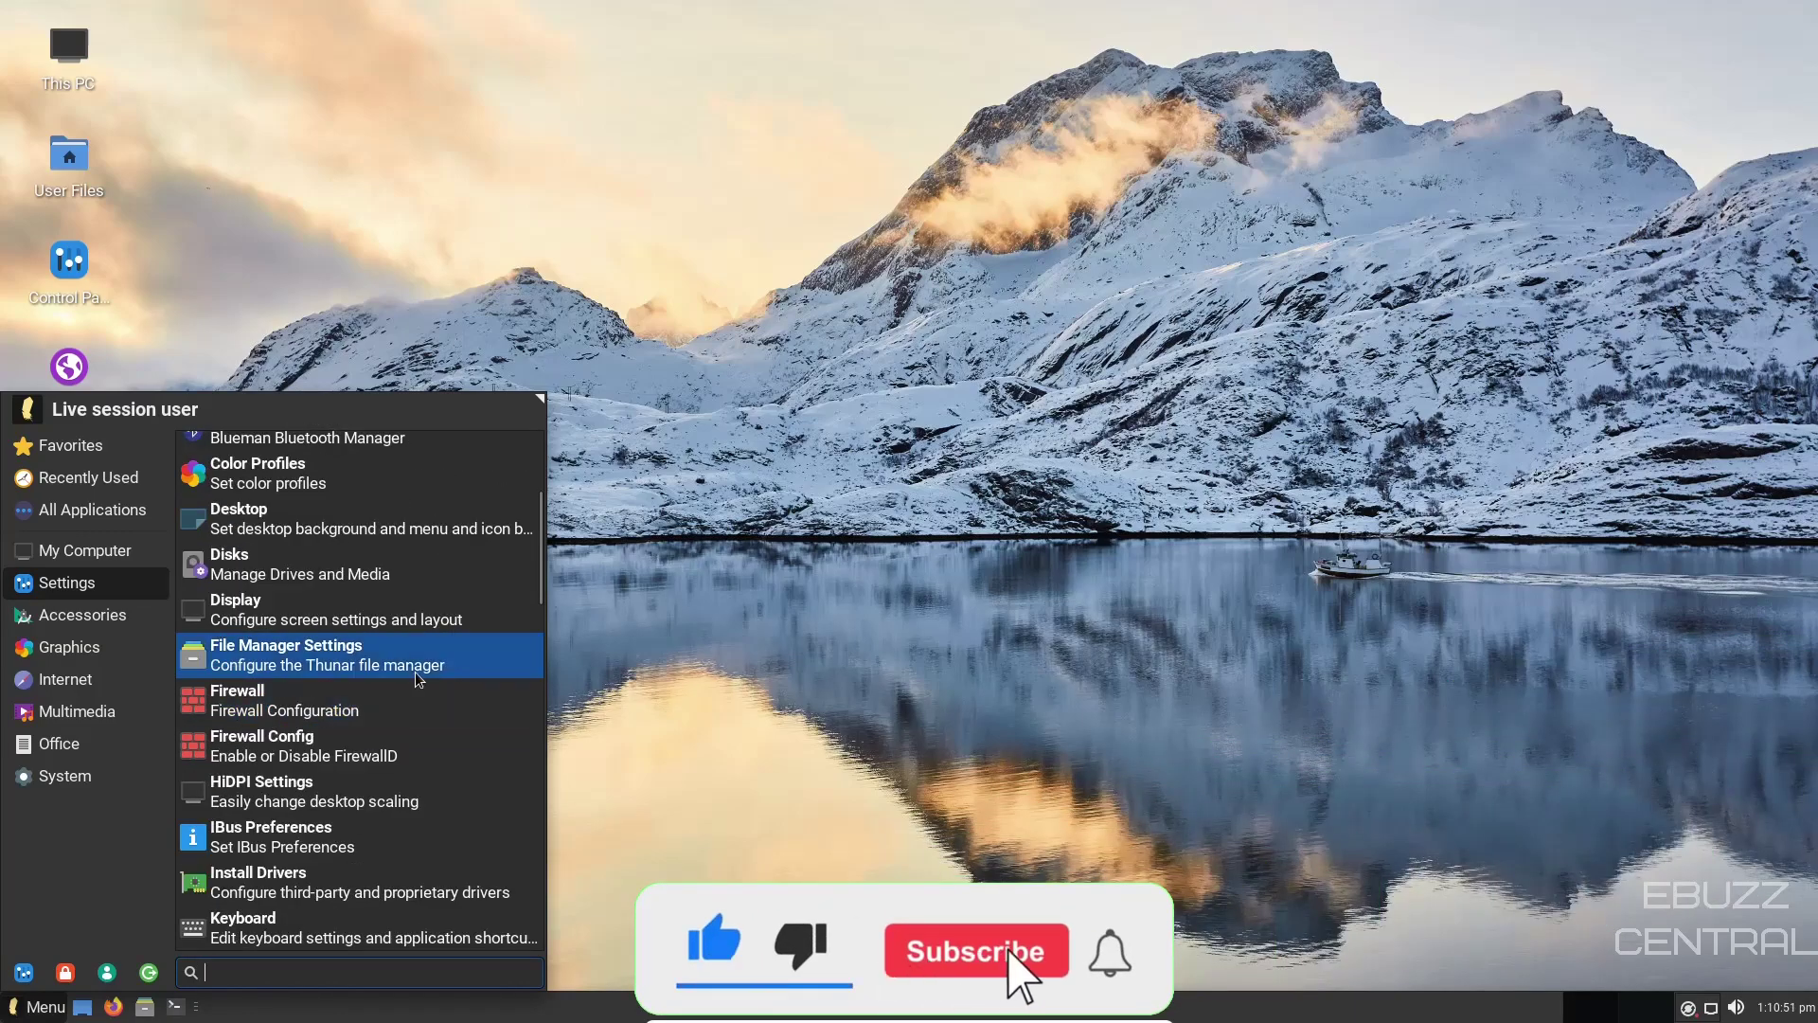
{"action": "scroll", "coordinate": [420, 678], "scroll_direction": "down", "scroll_amount": 5}
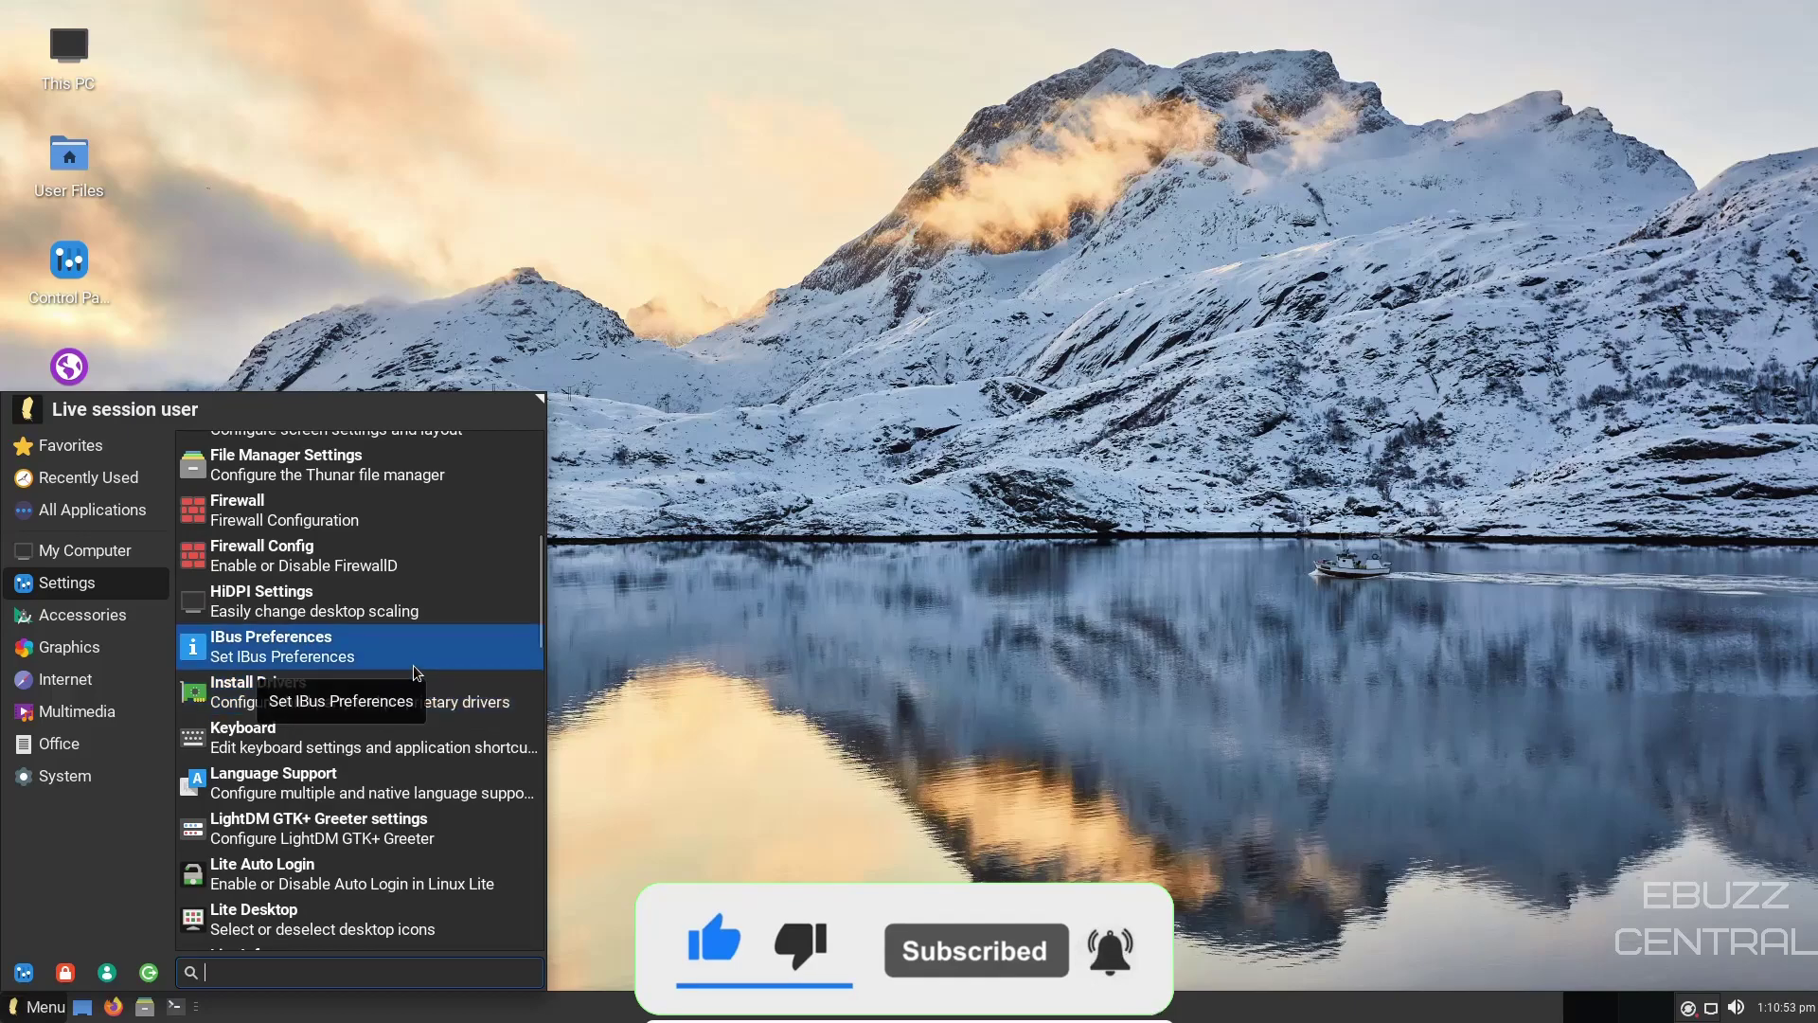
{"action": "scroll", "coordinate": [411, 663], "scroll_direction": "down", "scroll_amount": 11}
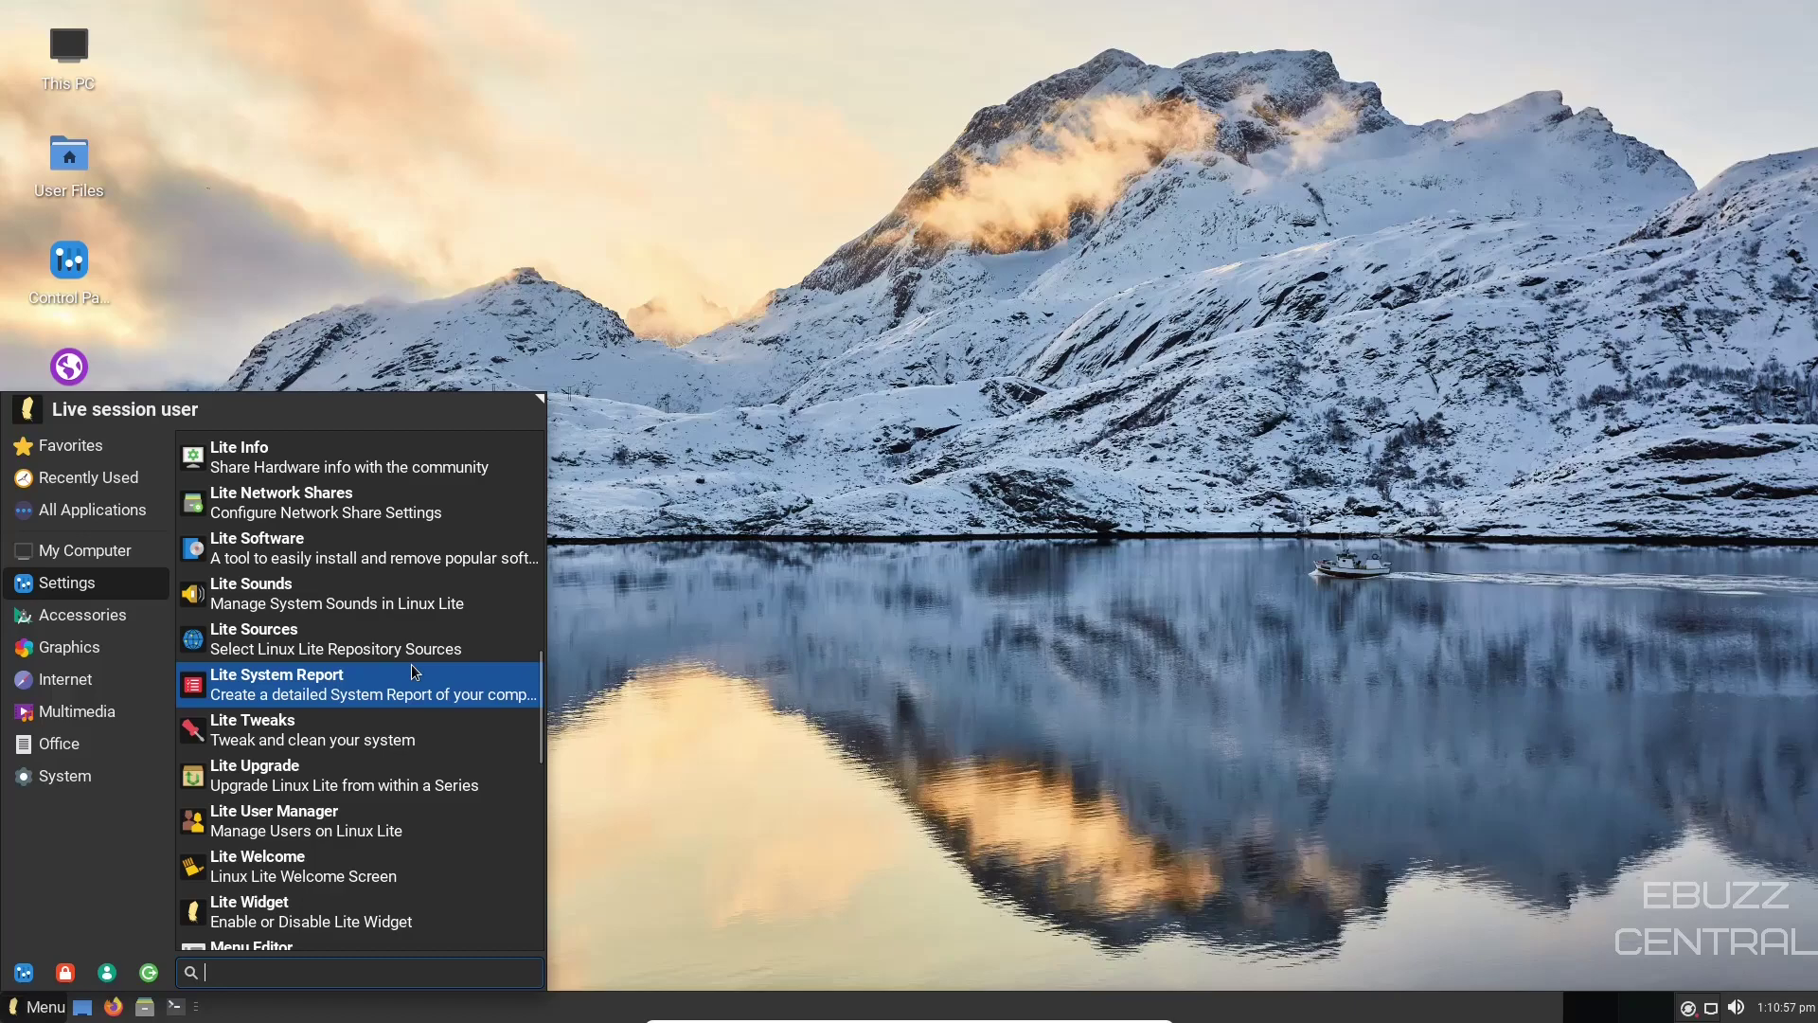
{"action": "scroll", "coordinate": [411, 663], "scroll_direction": "down", "scroll_amount": 3}
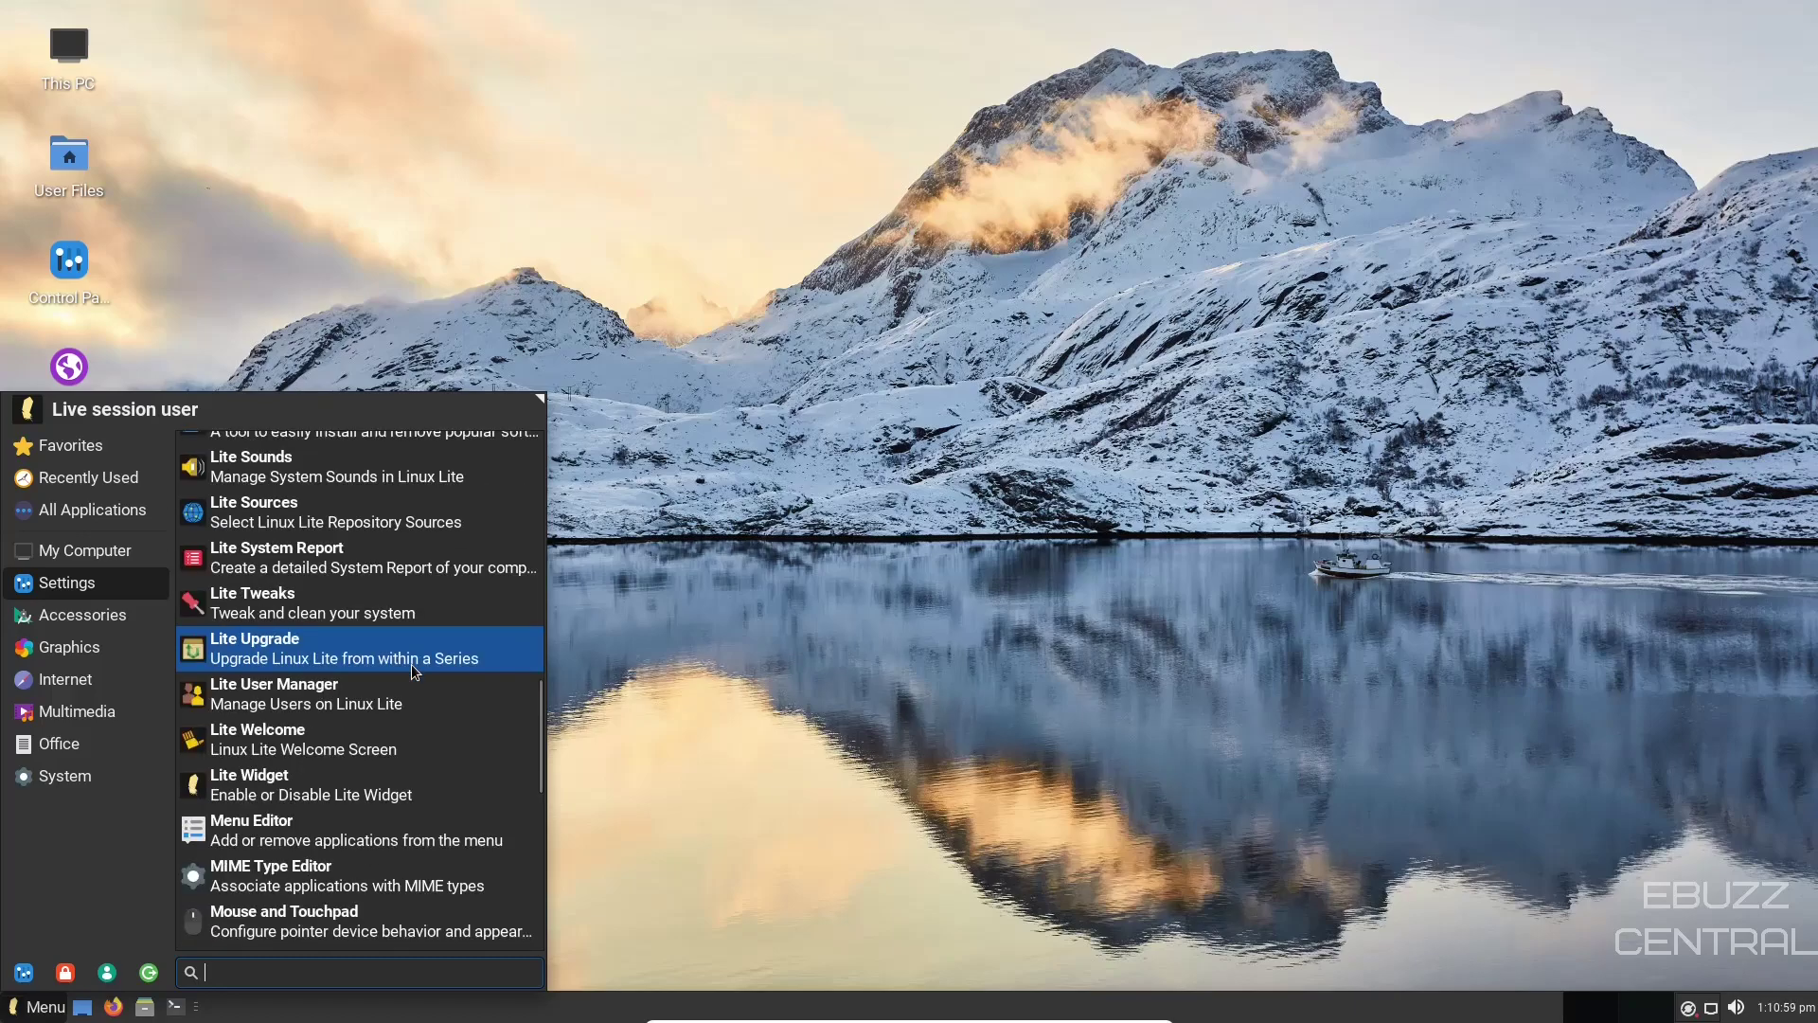
Step: Browse the Accessories, Graphics, Internet, Multimedia, Office and System menu categories
{"action": "left_click", "coordinate": [123, 621]}
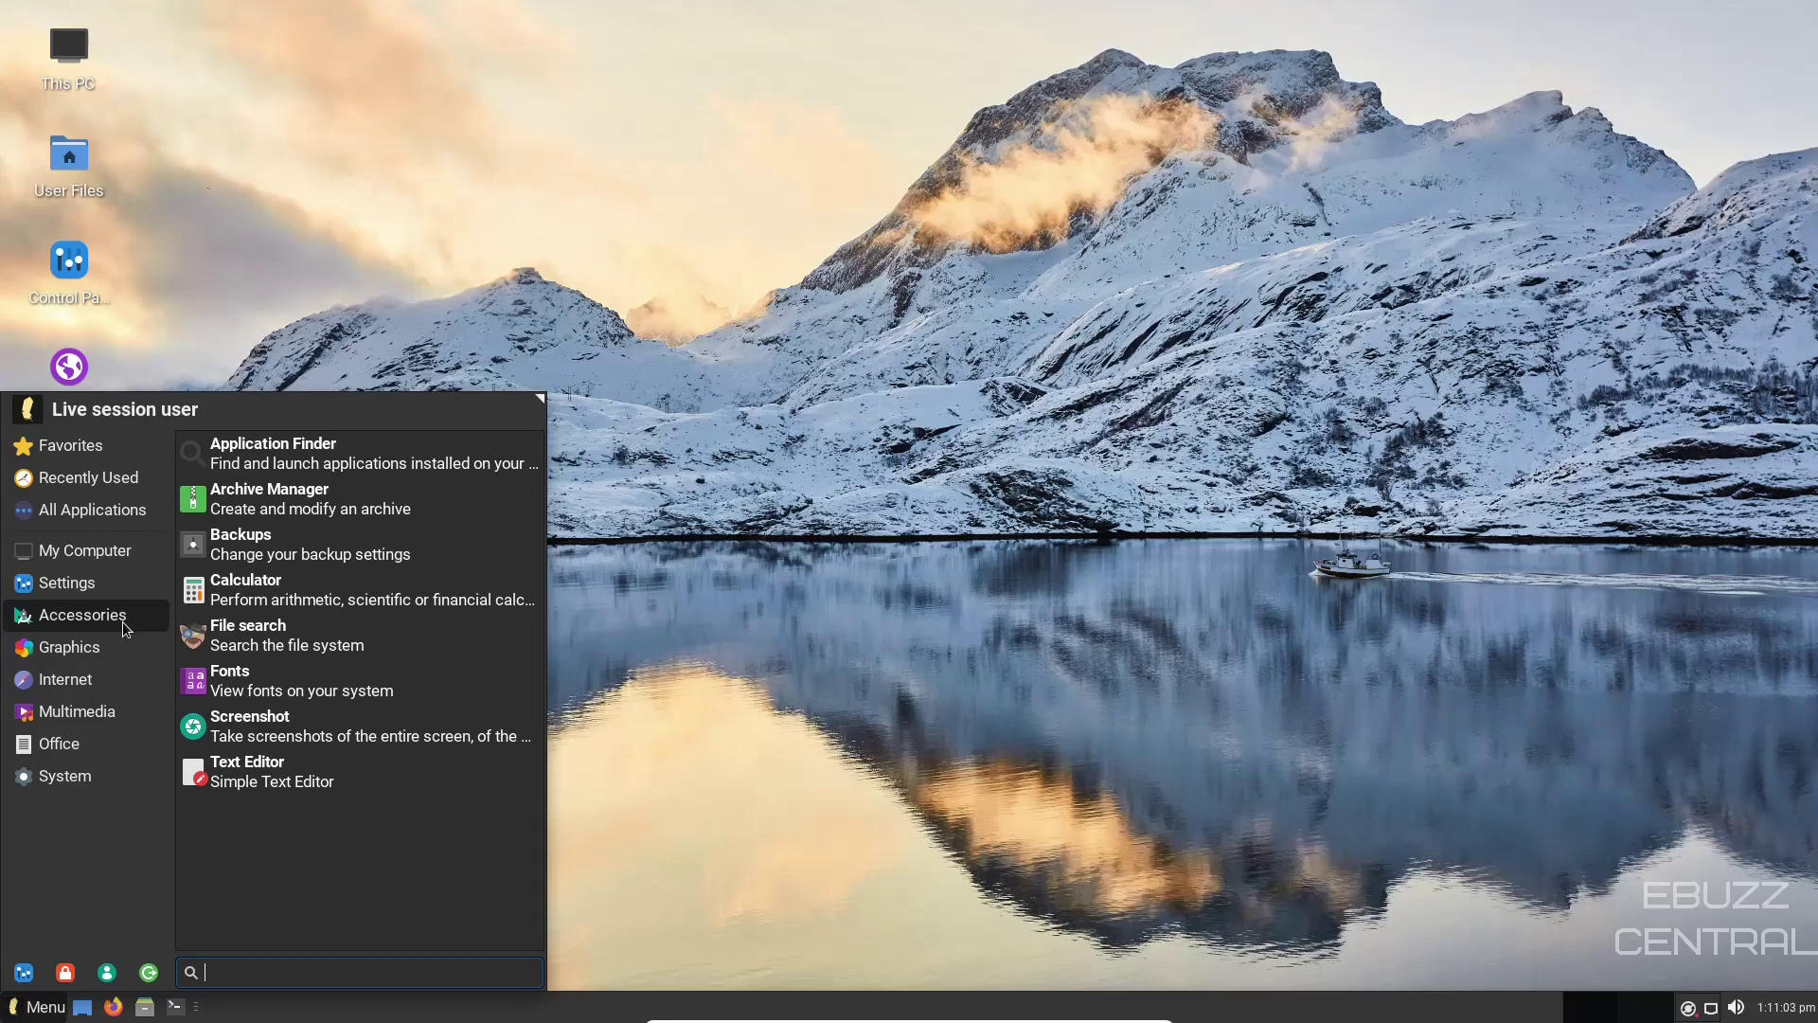
{"action": "left_click", "coordinate": [104, 647]}
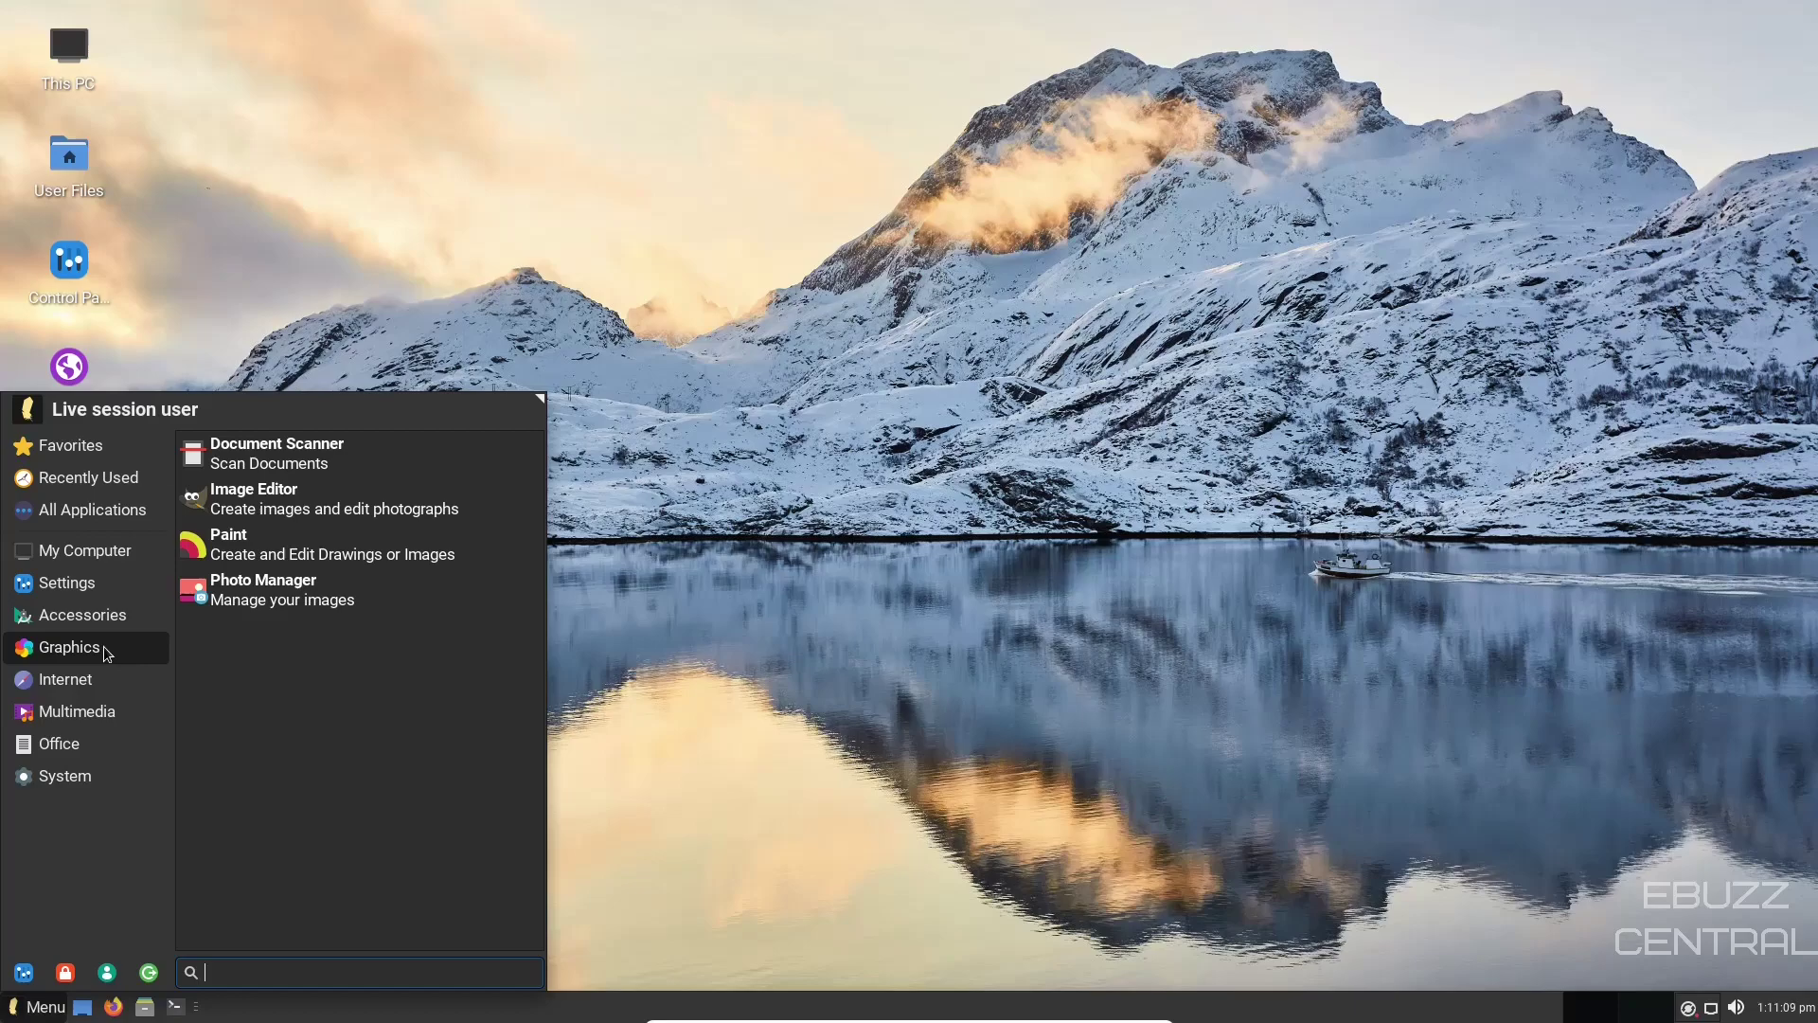
{"action": "left_click", "coordinate": [108, 678]}
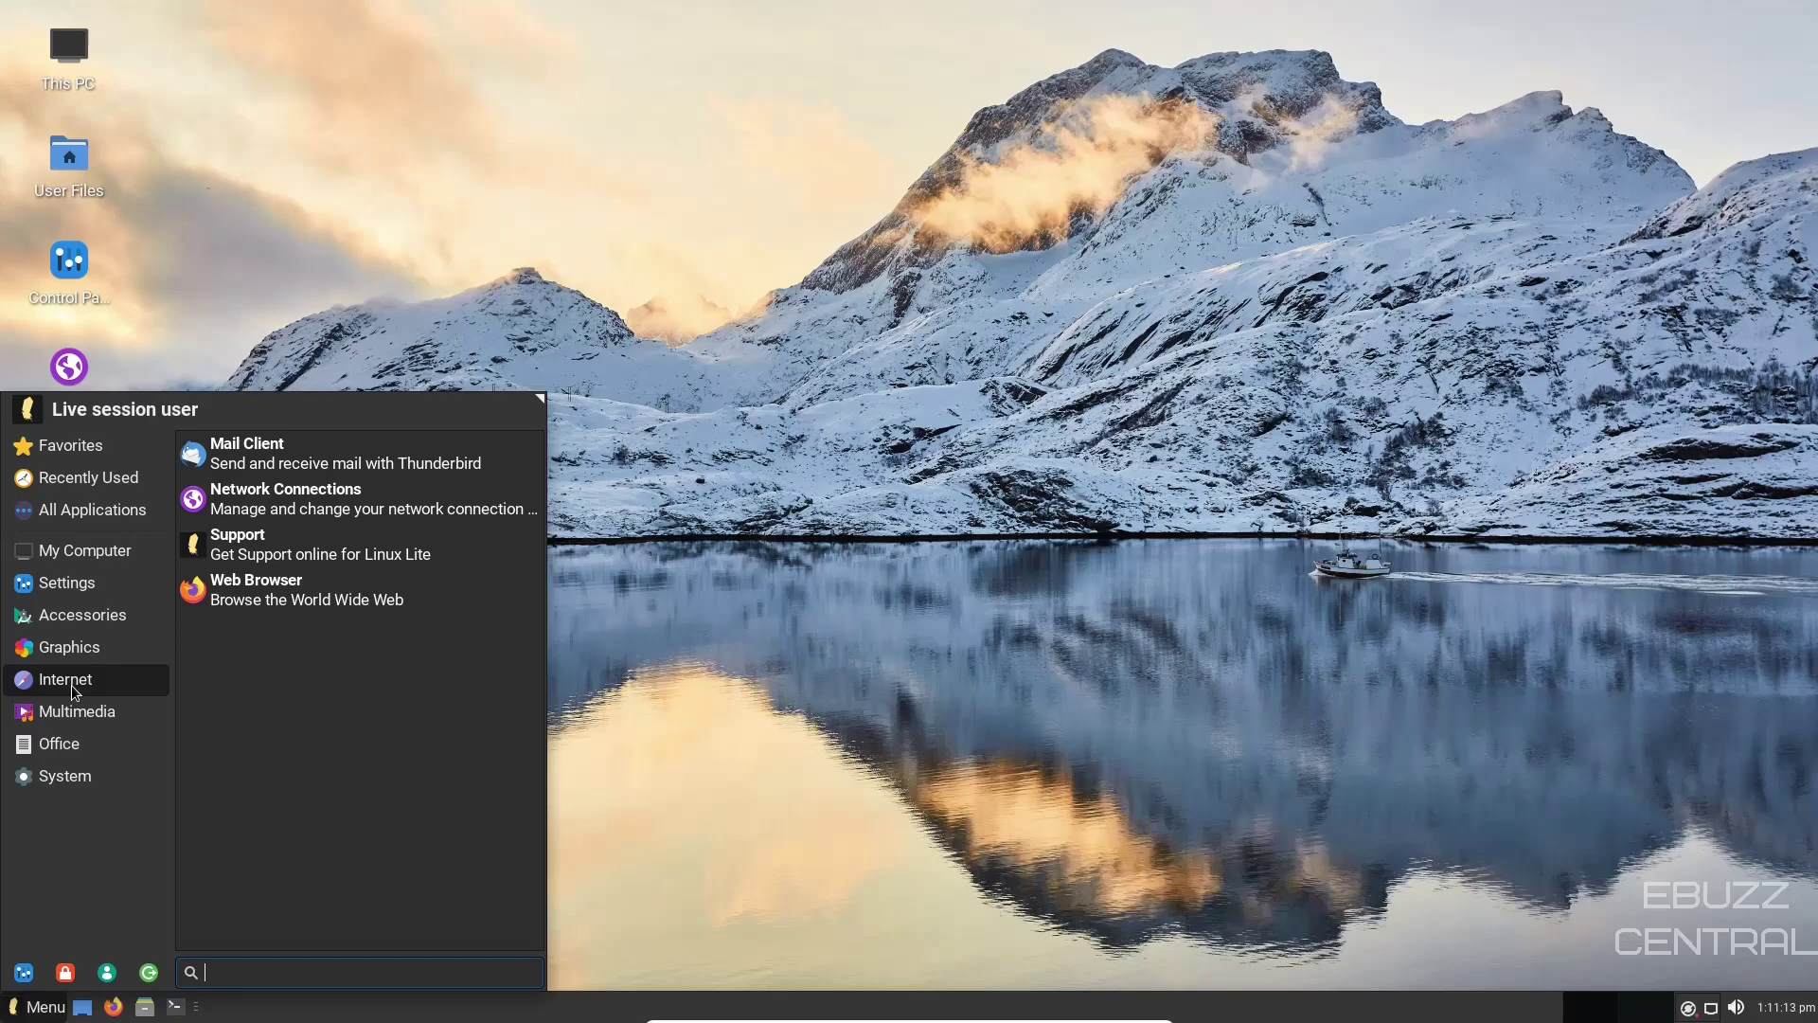
{"action": "left_click", "coordinate": [76, 719]}
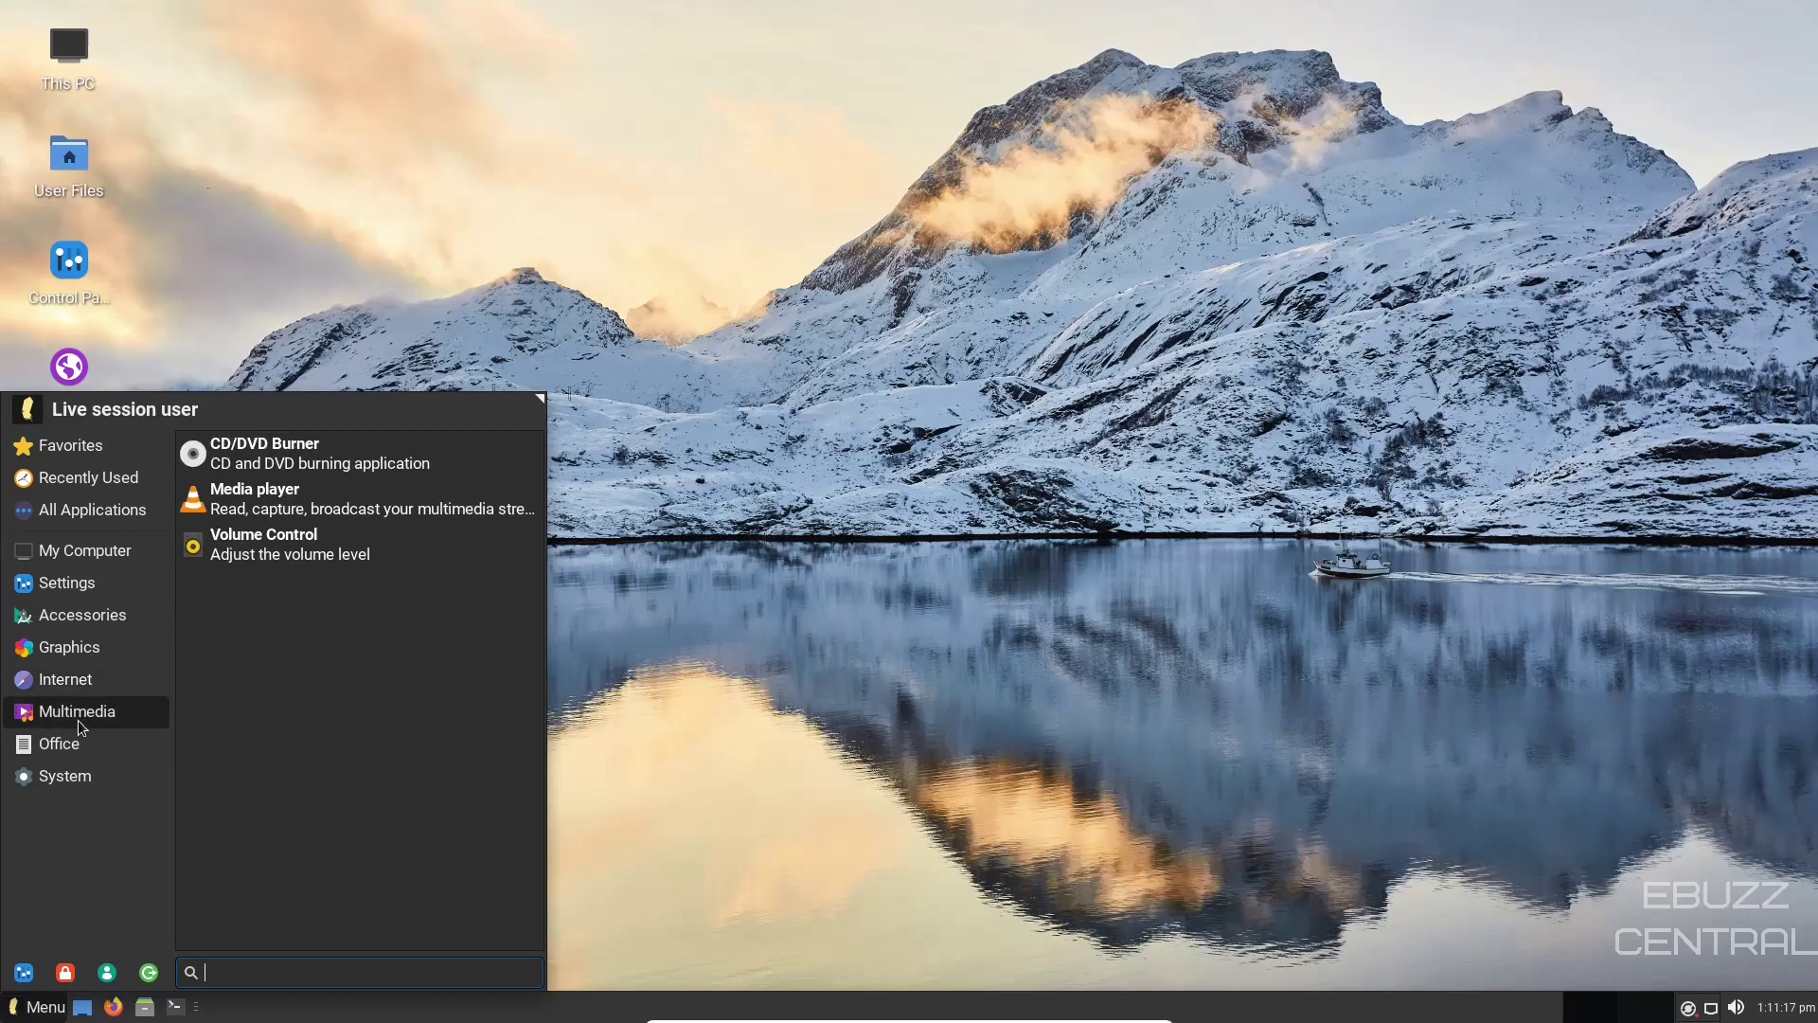
{"action": "left_click", "coordinate": [78, 746]}
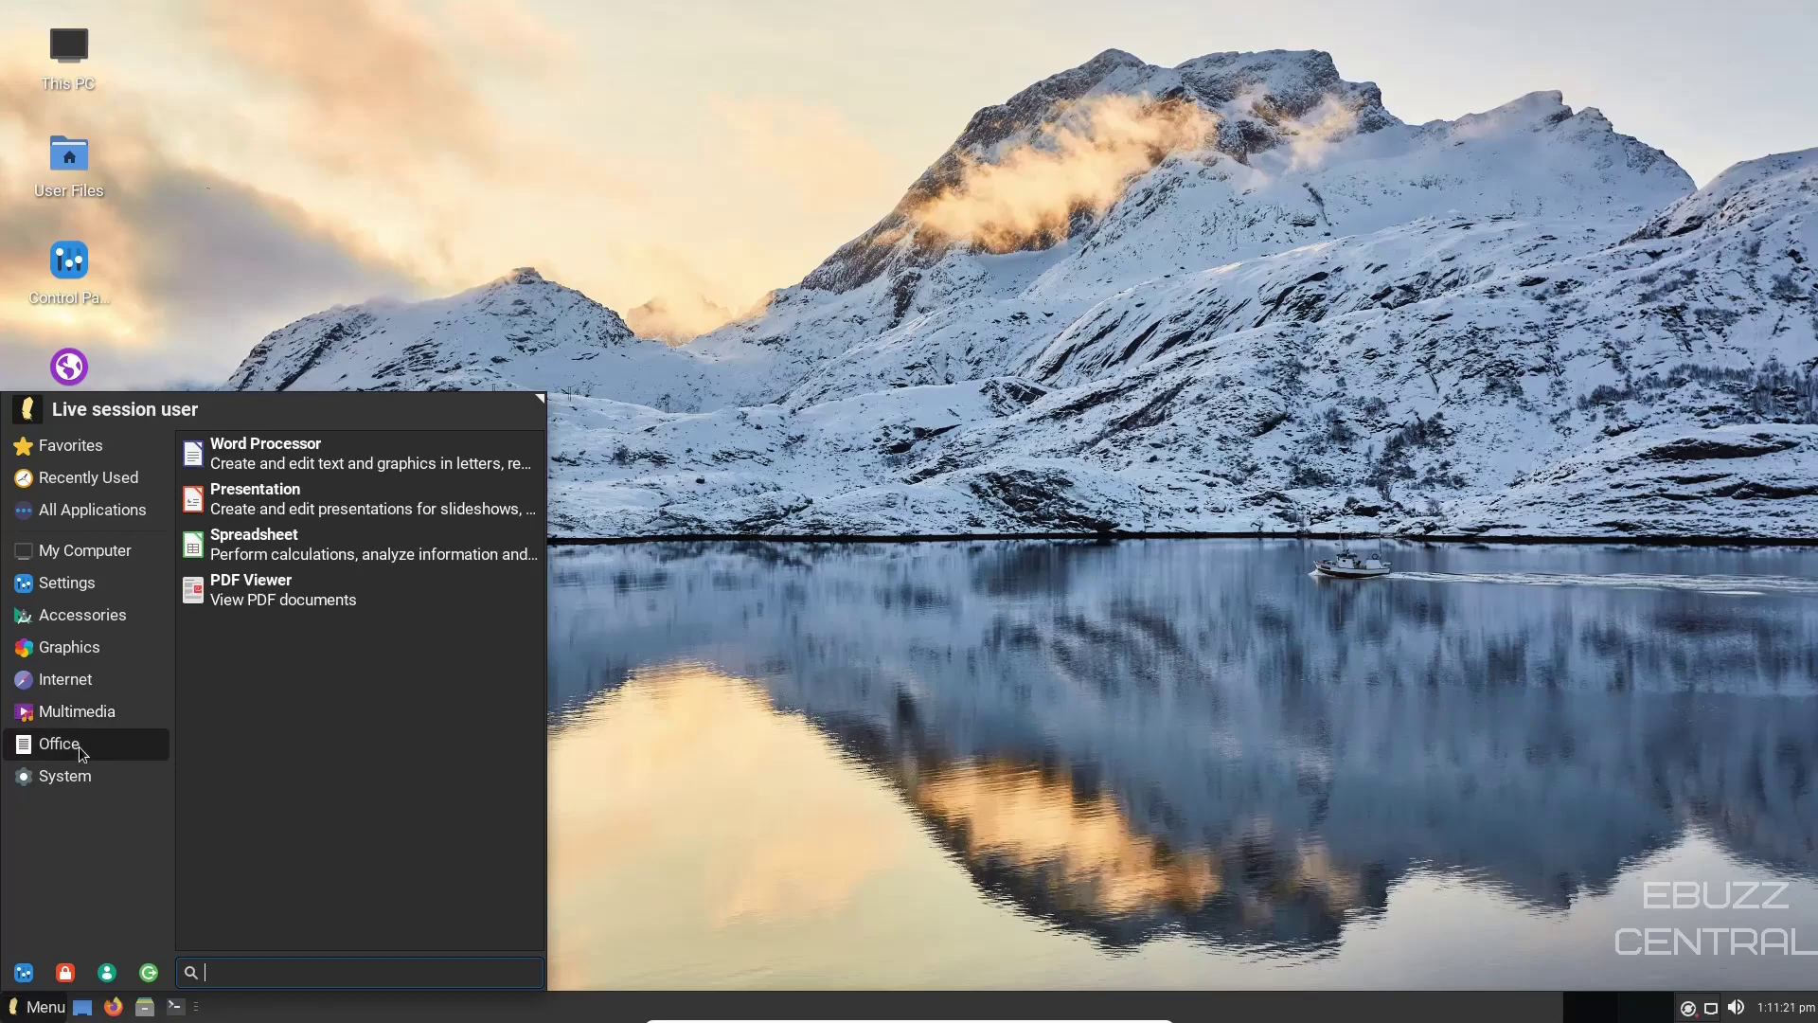
{"action": "left_click", "coordinate": [74, 778]}
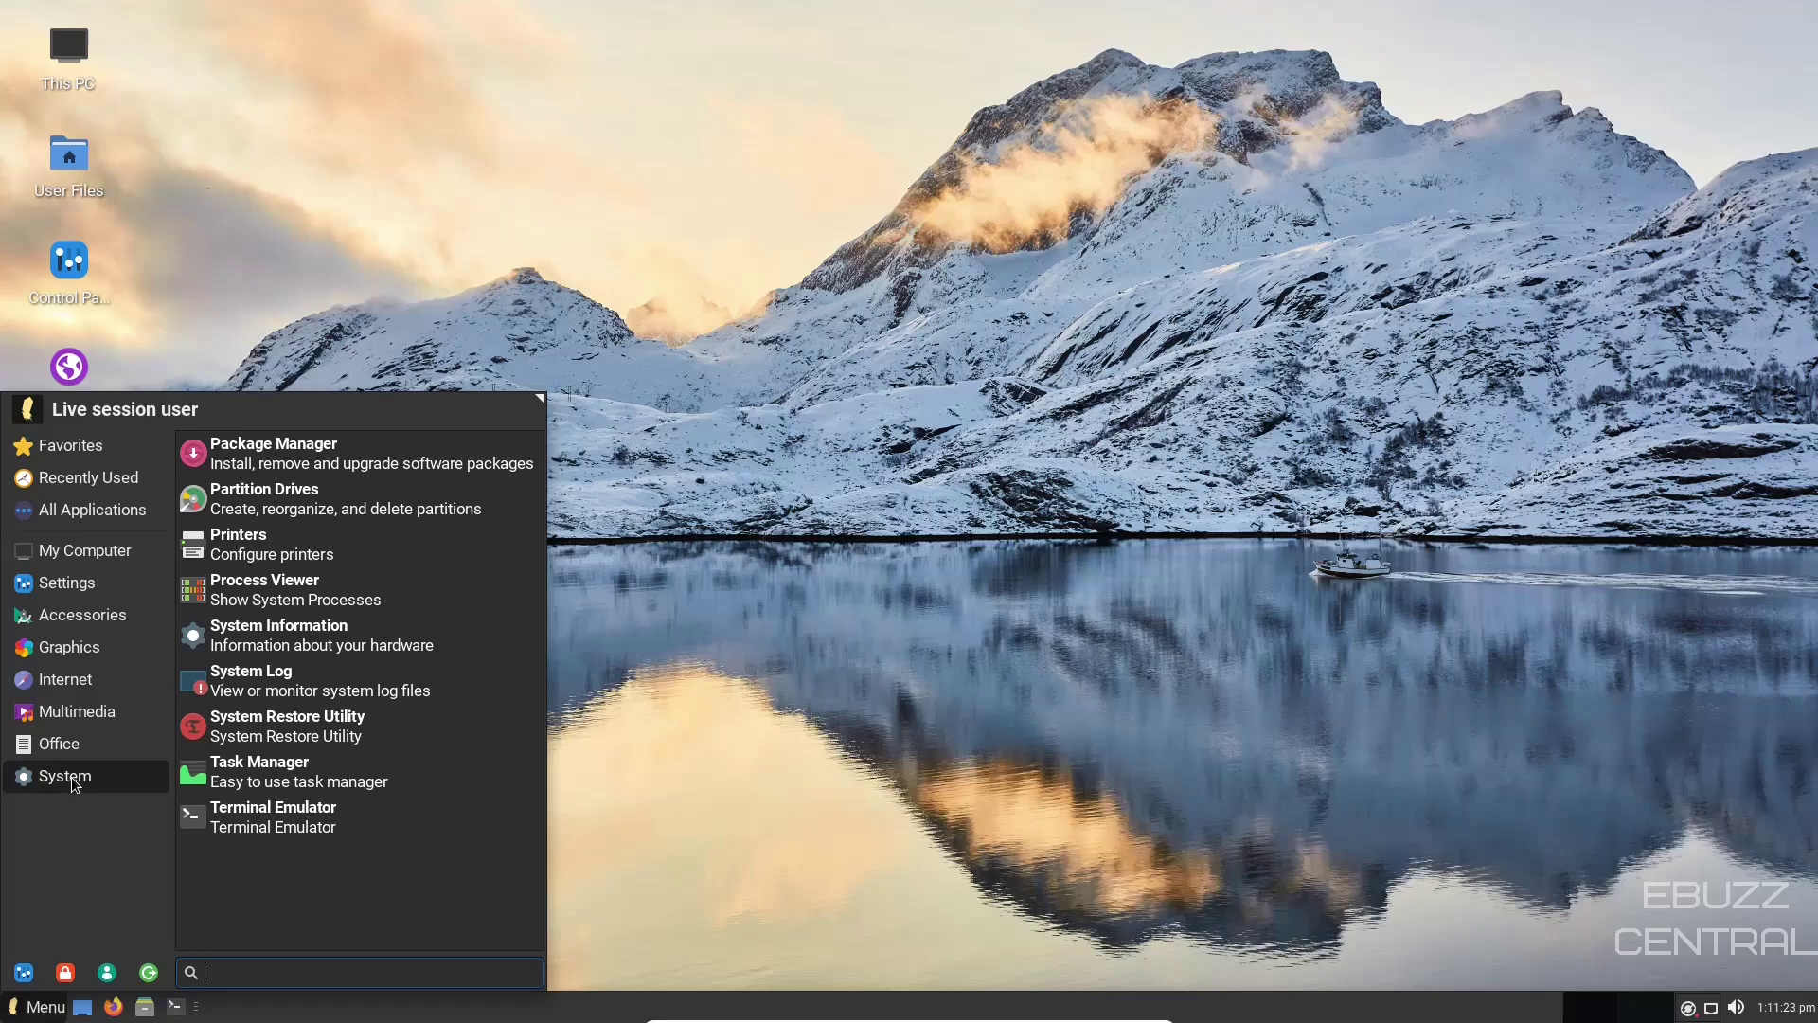
Step: Launch Task Manager, centre and enlarge it to show its 156 processes, then close it
{"action": "left_click", "coordinate": [274, 771]}
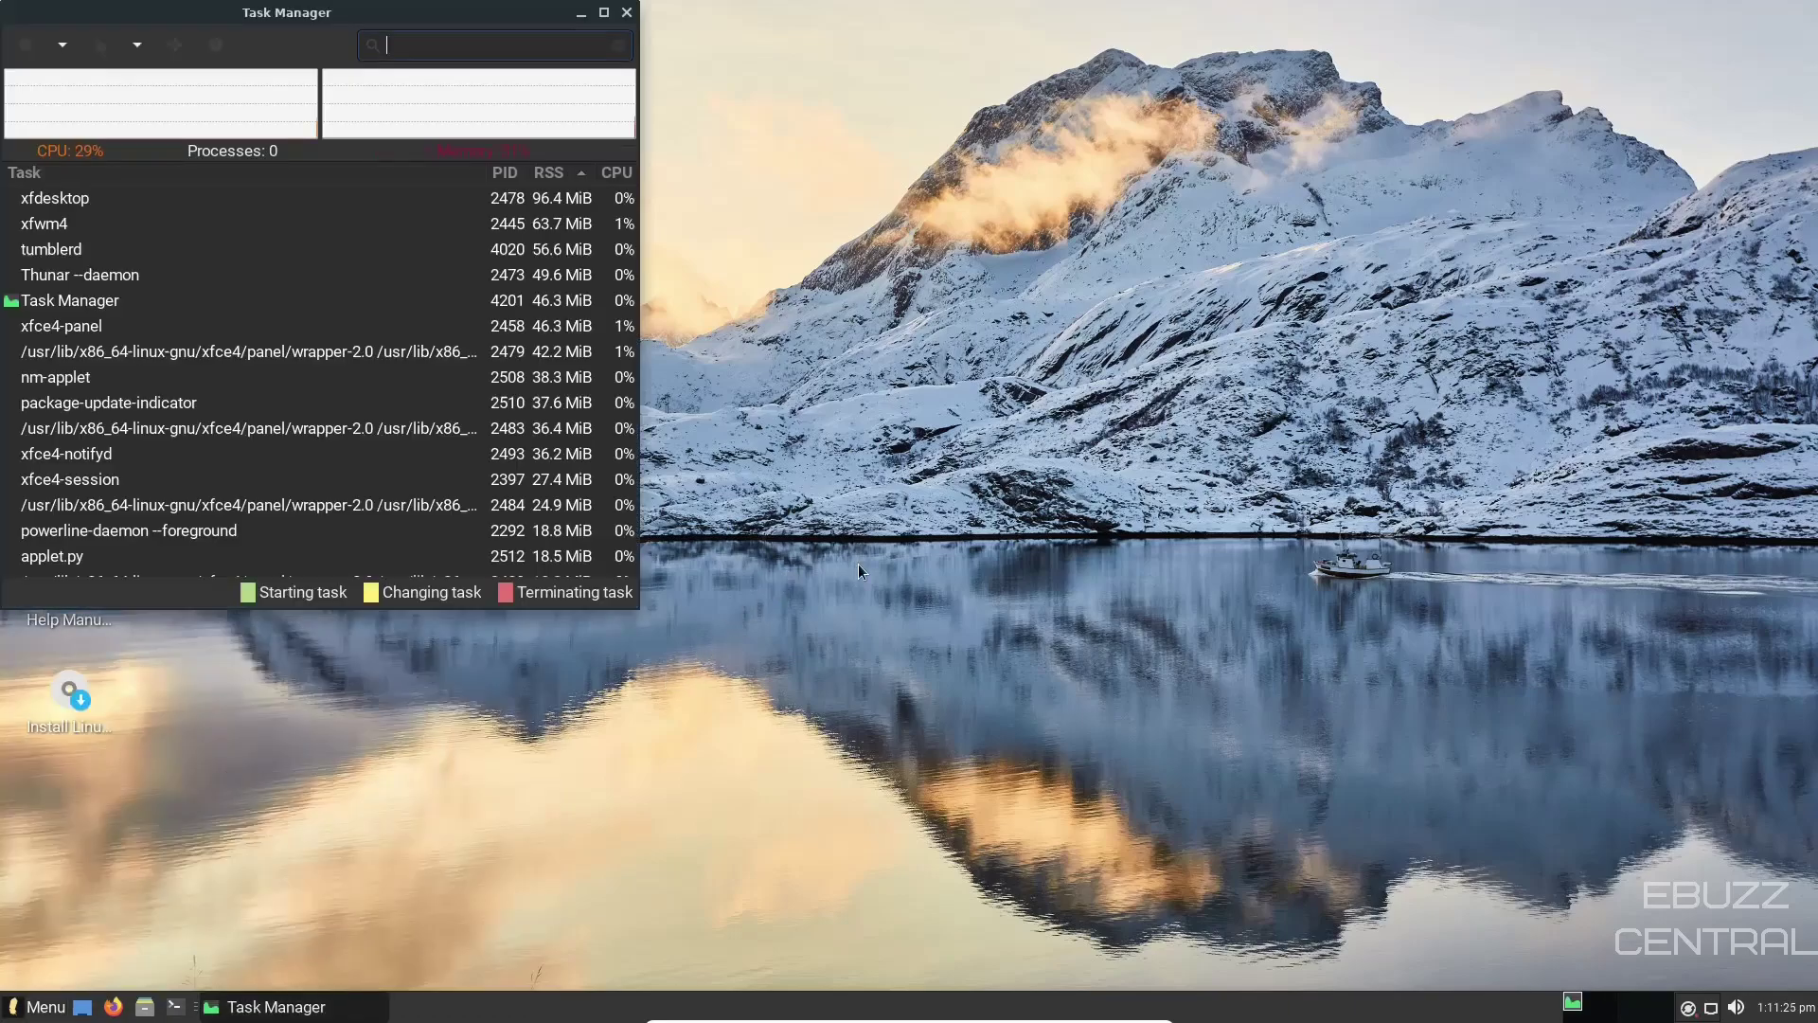
{"action": "left_click_drag", "start_coordinate": [360, 13], "coordinate": [600, 84]}
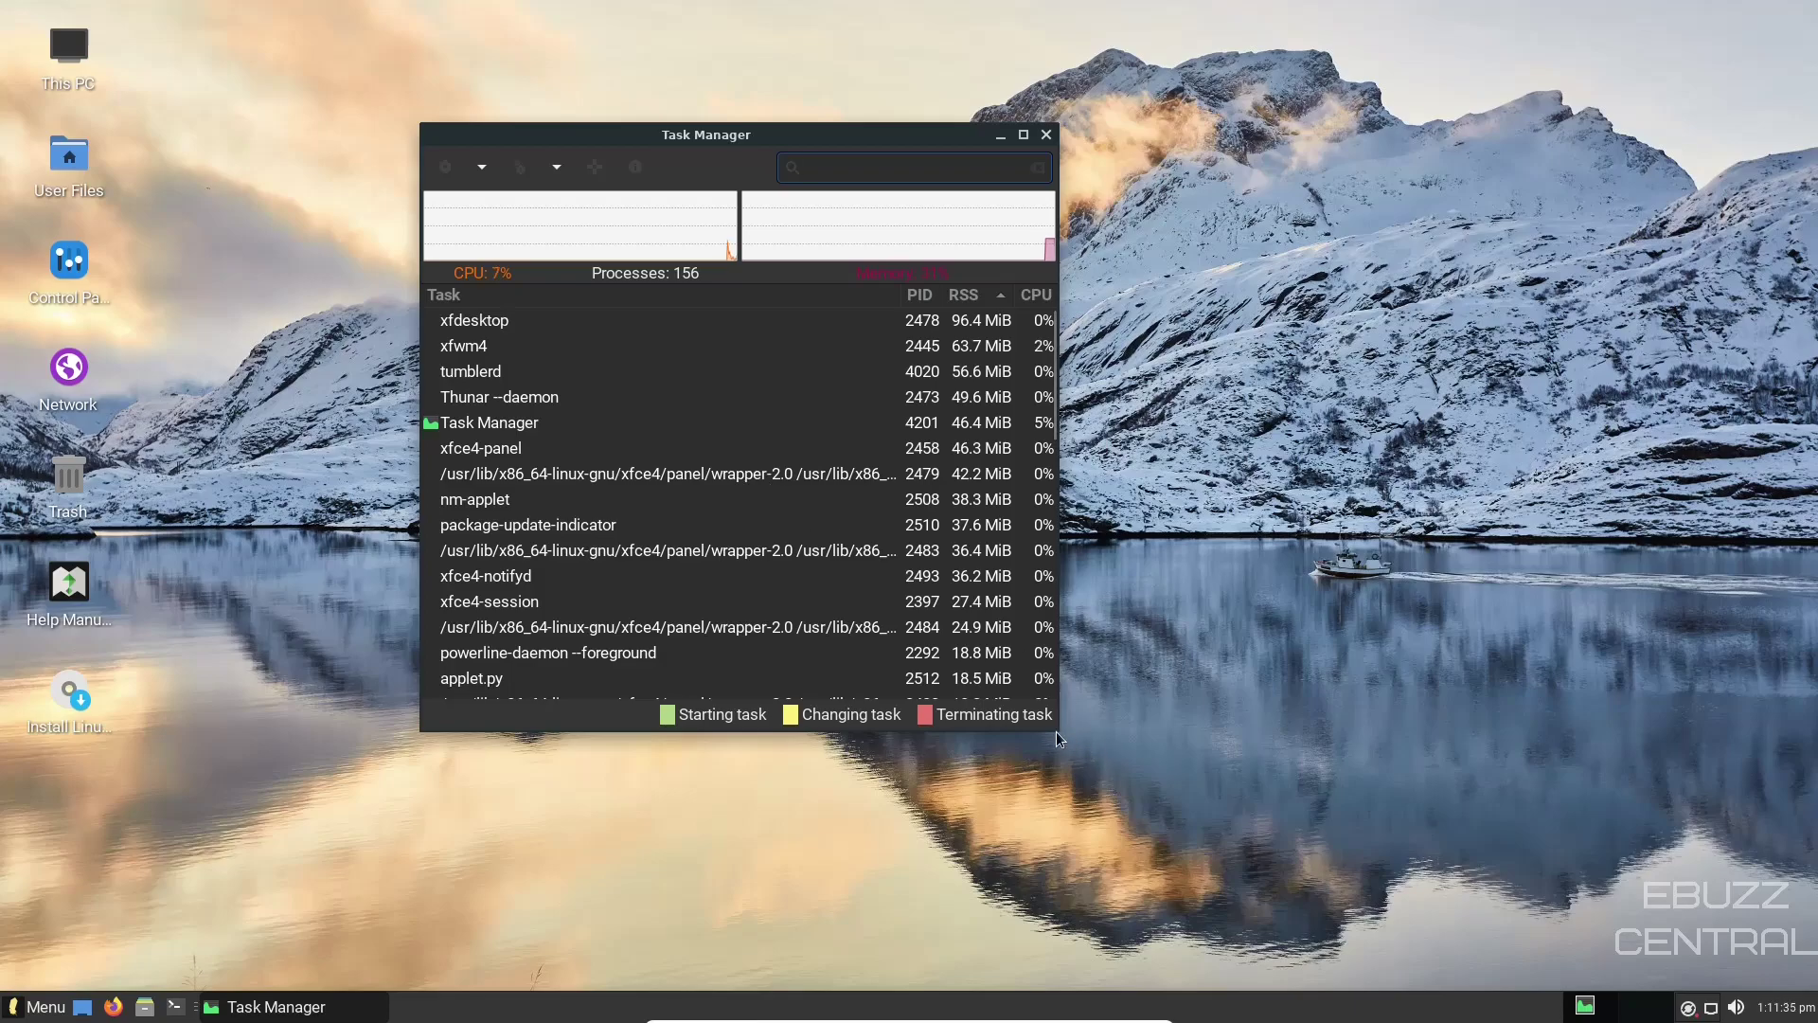
{"action": "left_click_drag", "start_coordinate": [1059, 731], "coordinate": [1363, 876]}
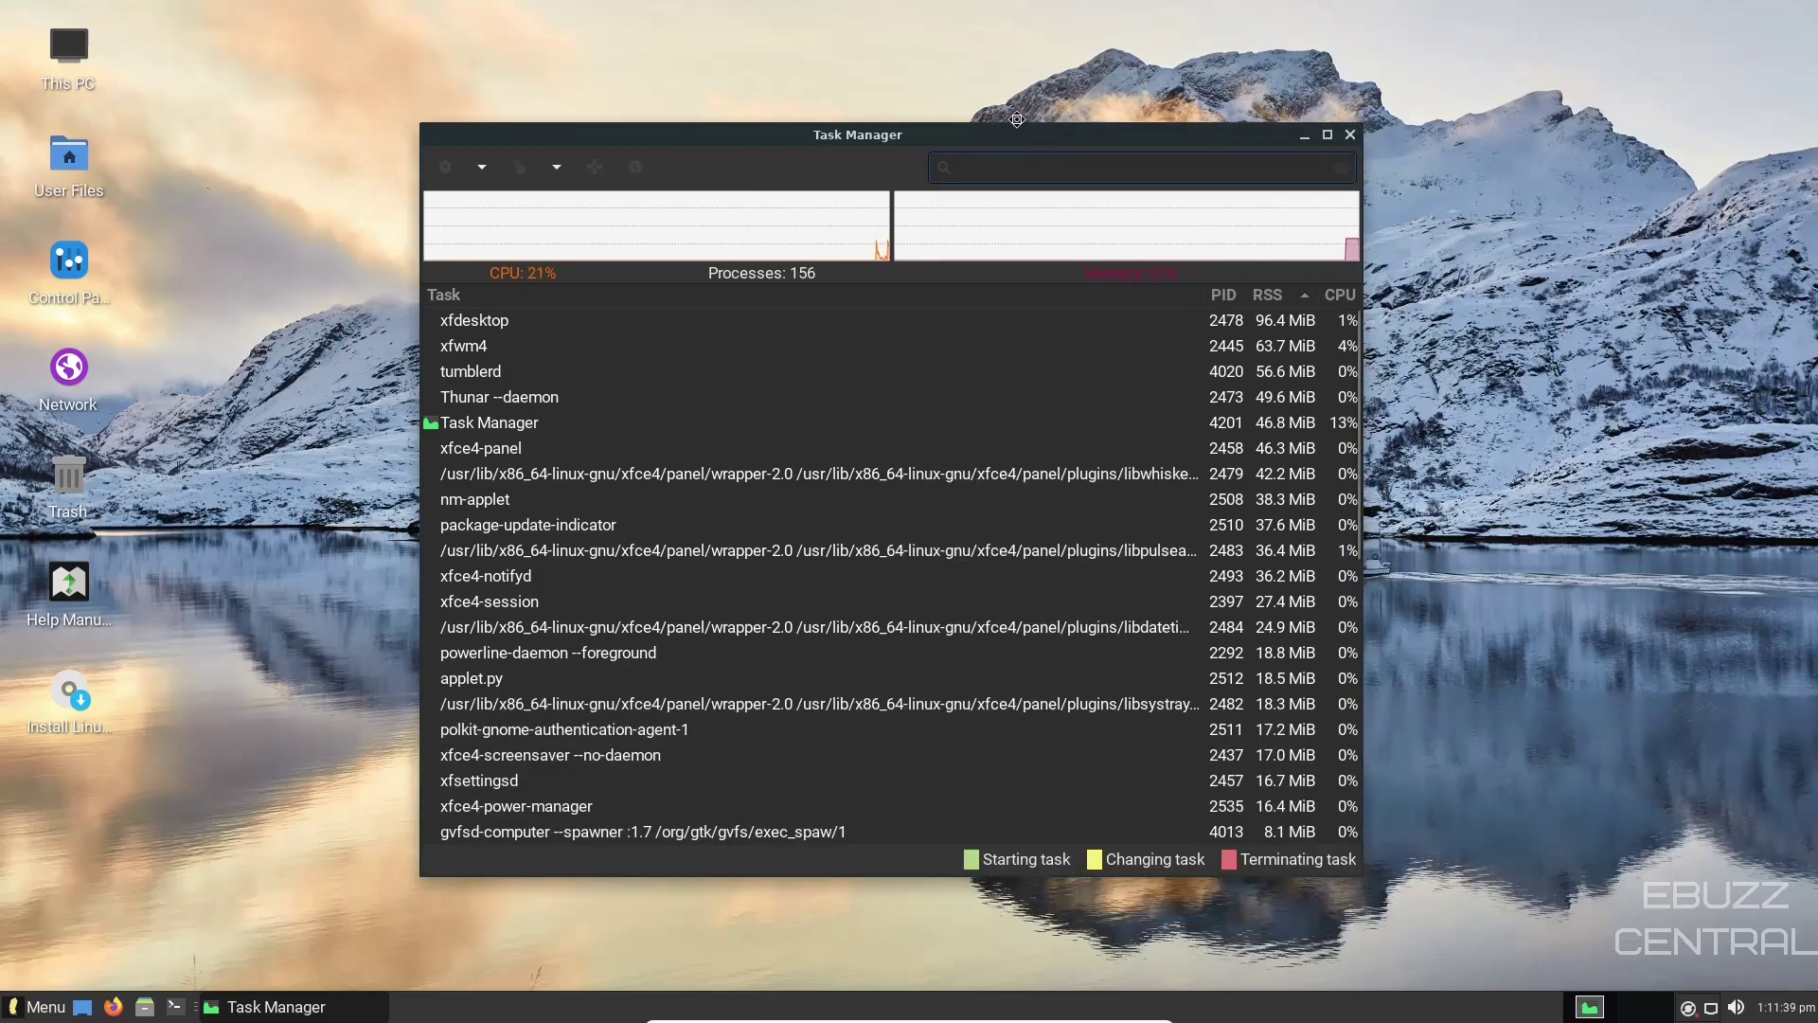
{"action": "mouse_move", "coordinate": [1002, 112]}
{"action": "left_mouse_down"}
{"action": "mouse_move", "coordinate": [967, 53]}
{"action": "mouse_move", "coordinate": [975, 132]}
{"action": "left_mouse_up"}
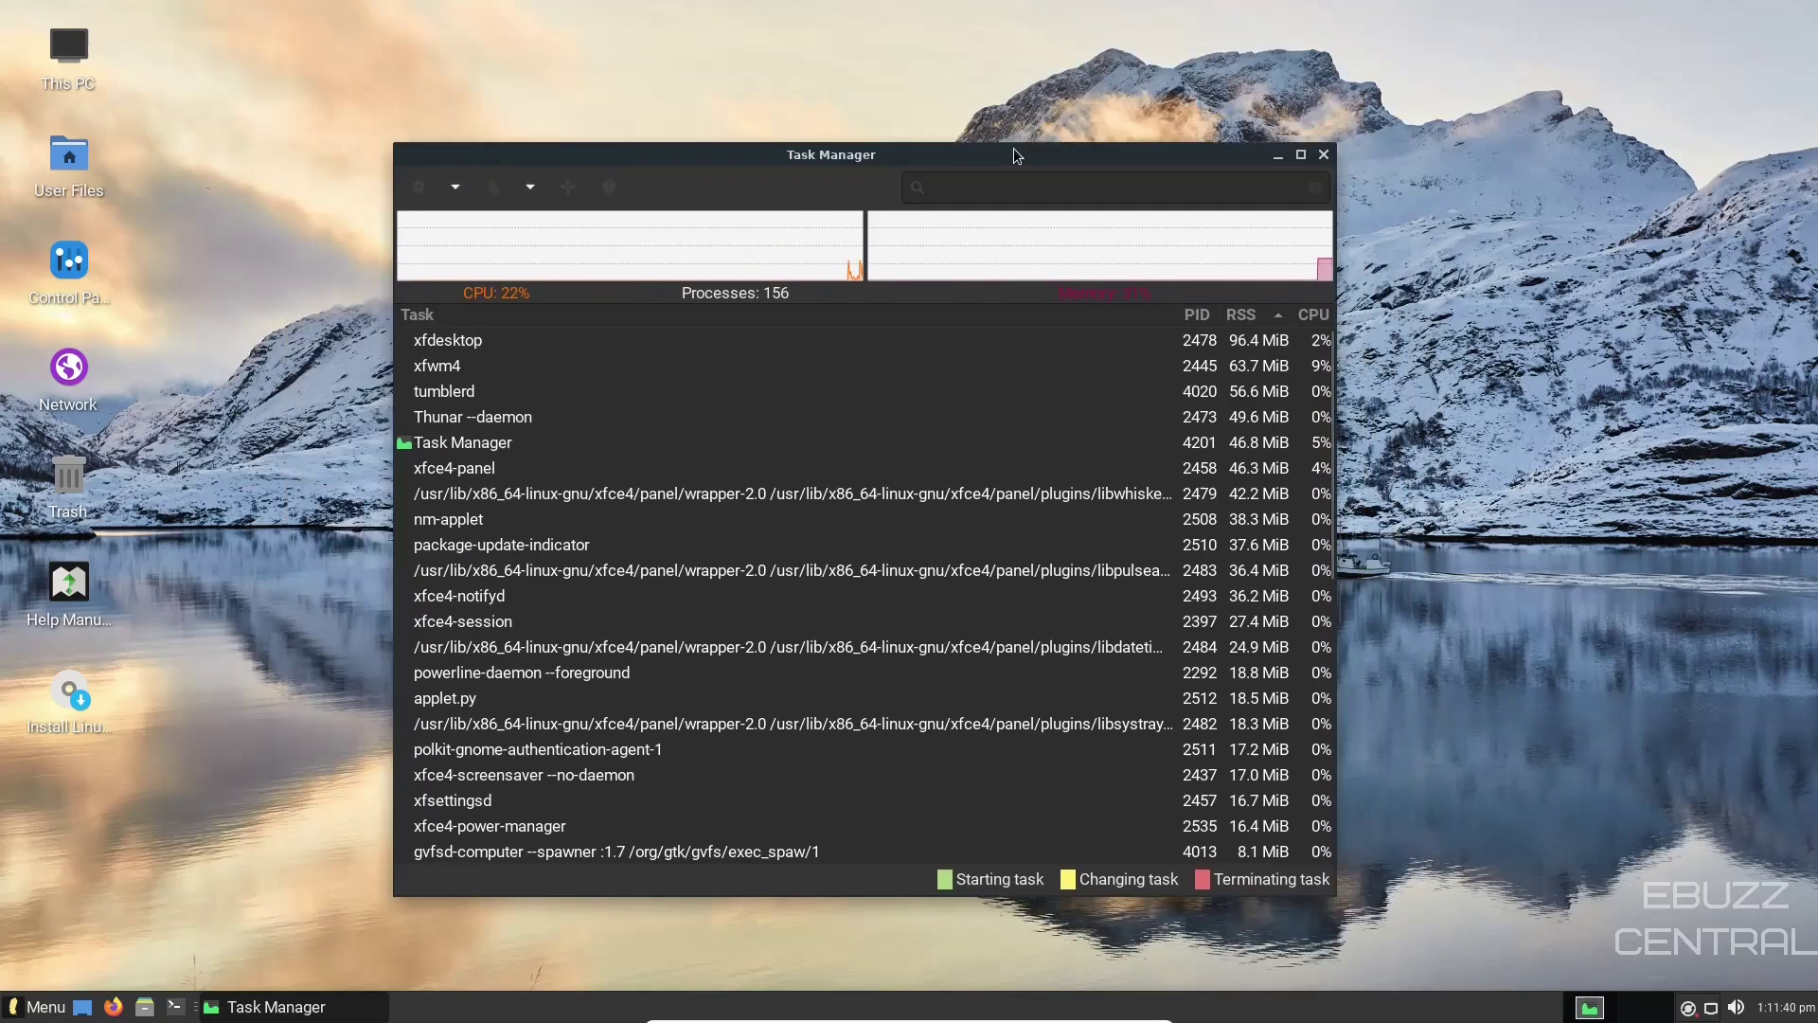
{"action": "left_click", "coordinate": [1323, 155]}
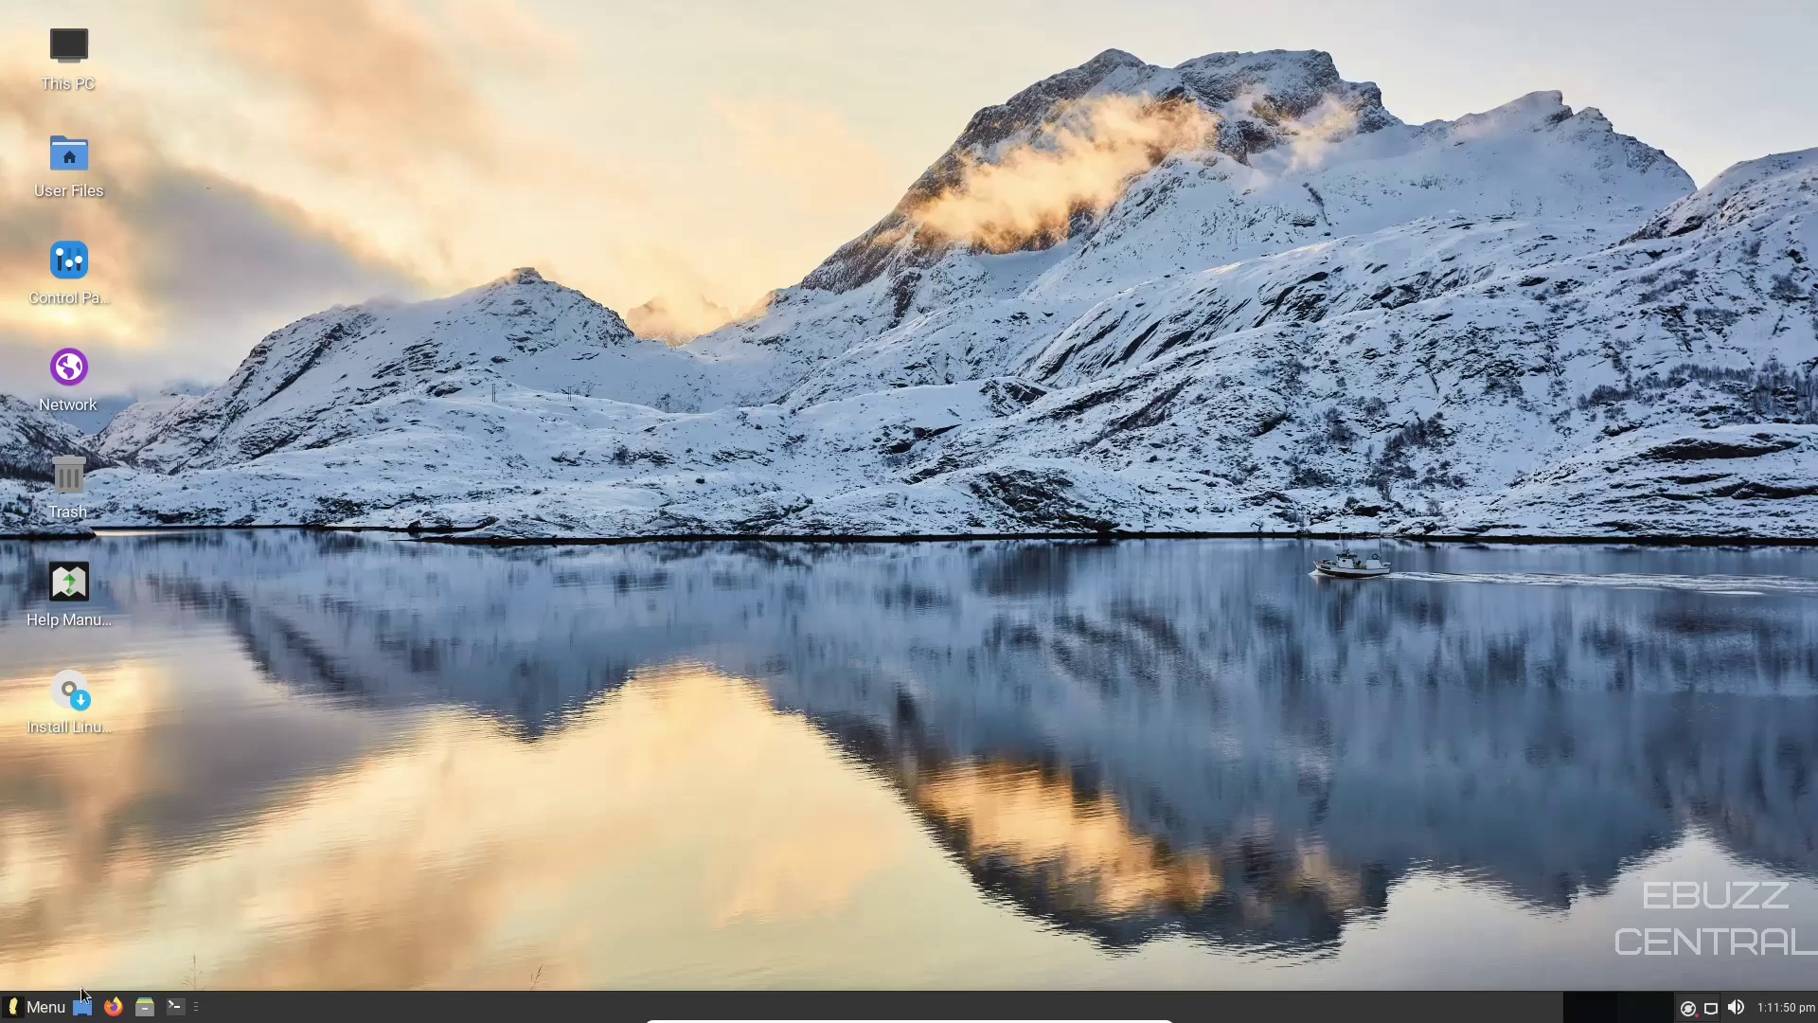
{"action": "left_click", "coordinate": [44, 1013]}
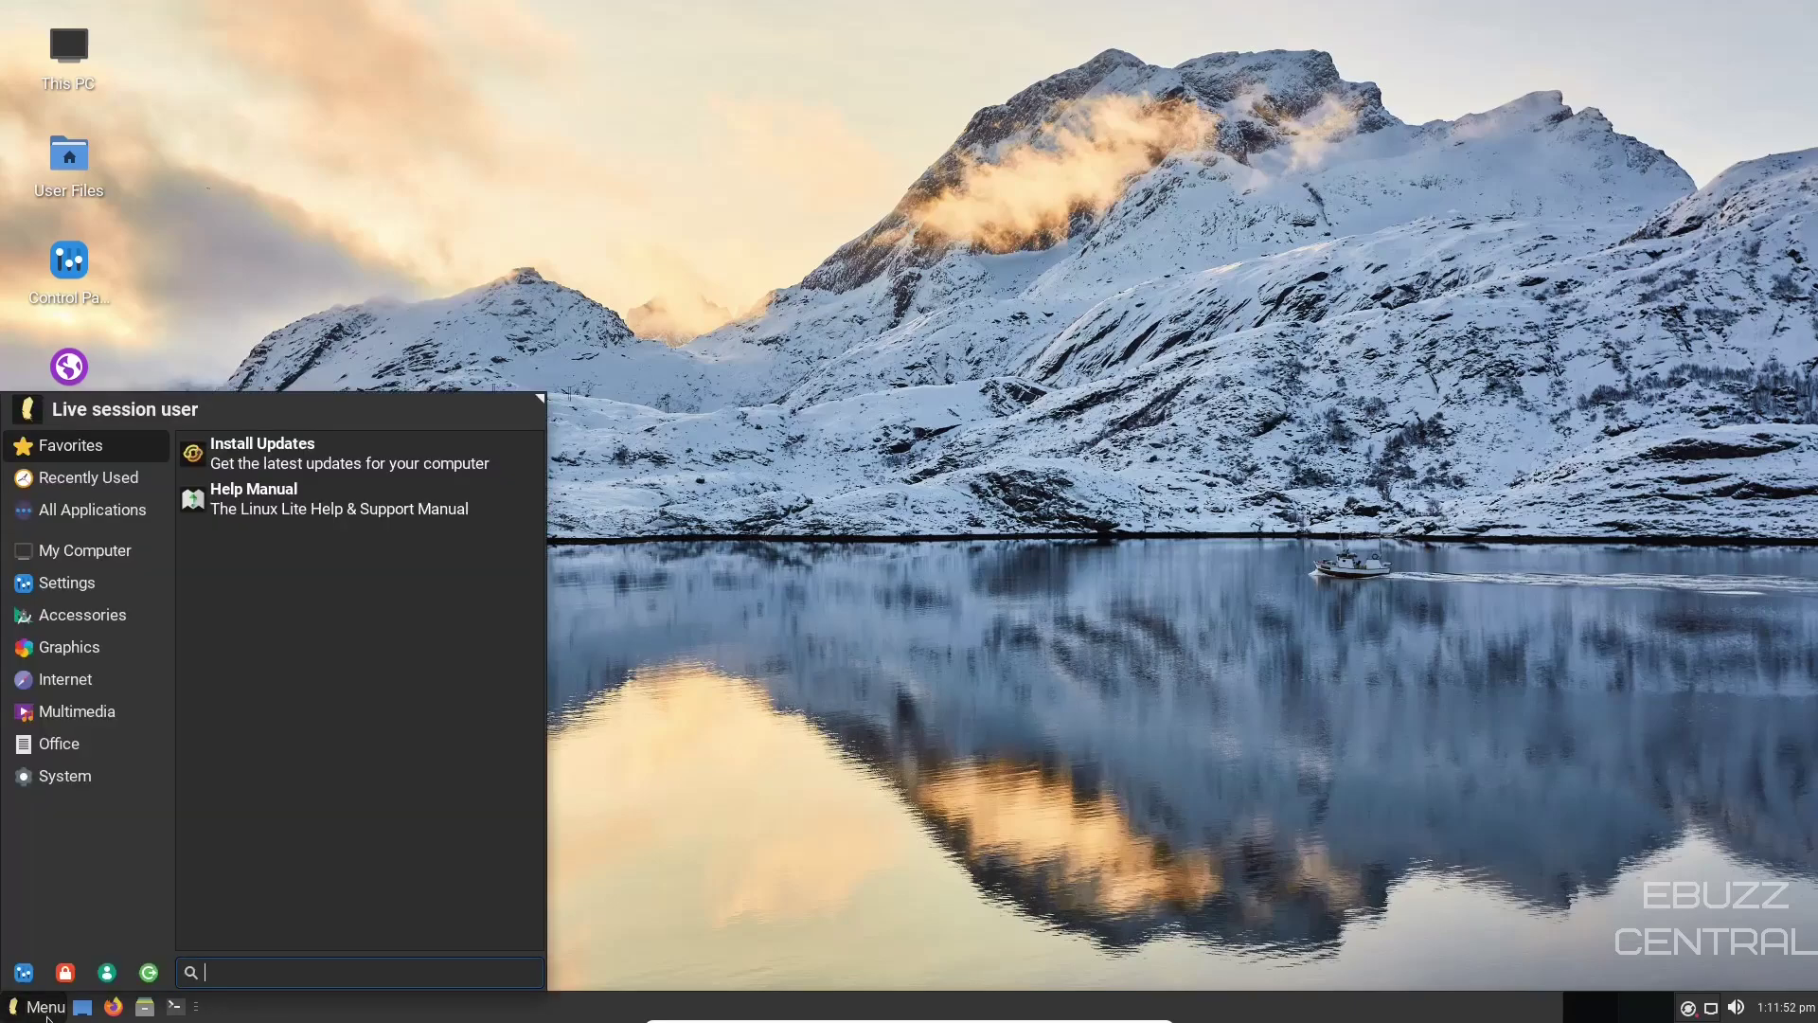
{"action": "left_click", "coordinate": [76, 550]}
{"action": "left_click", "coordinate": [64, 711]}
{"action": "left_click", "coordinate": [1059, 559]}
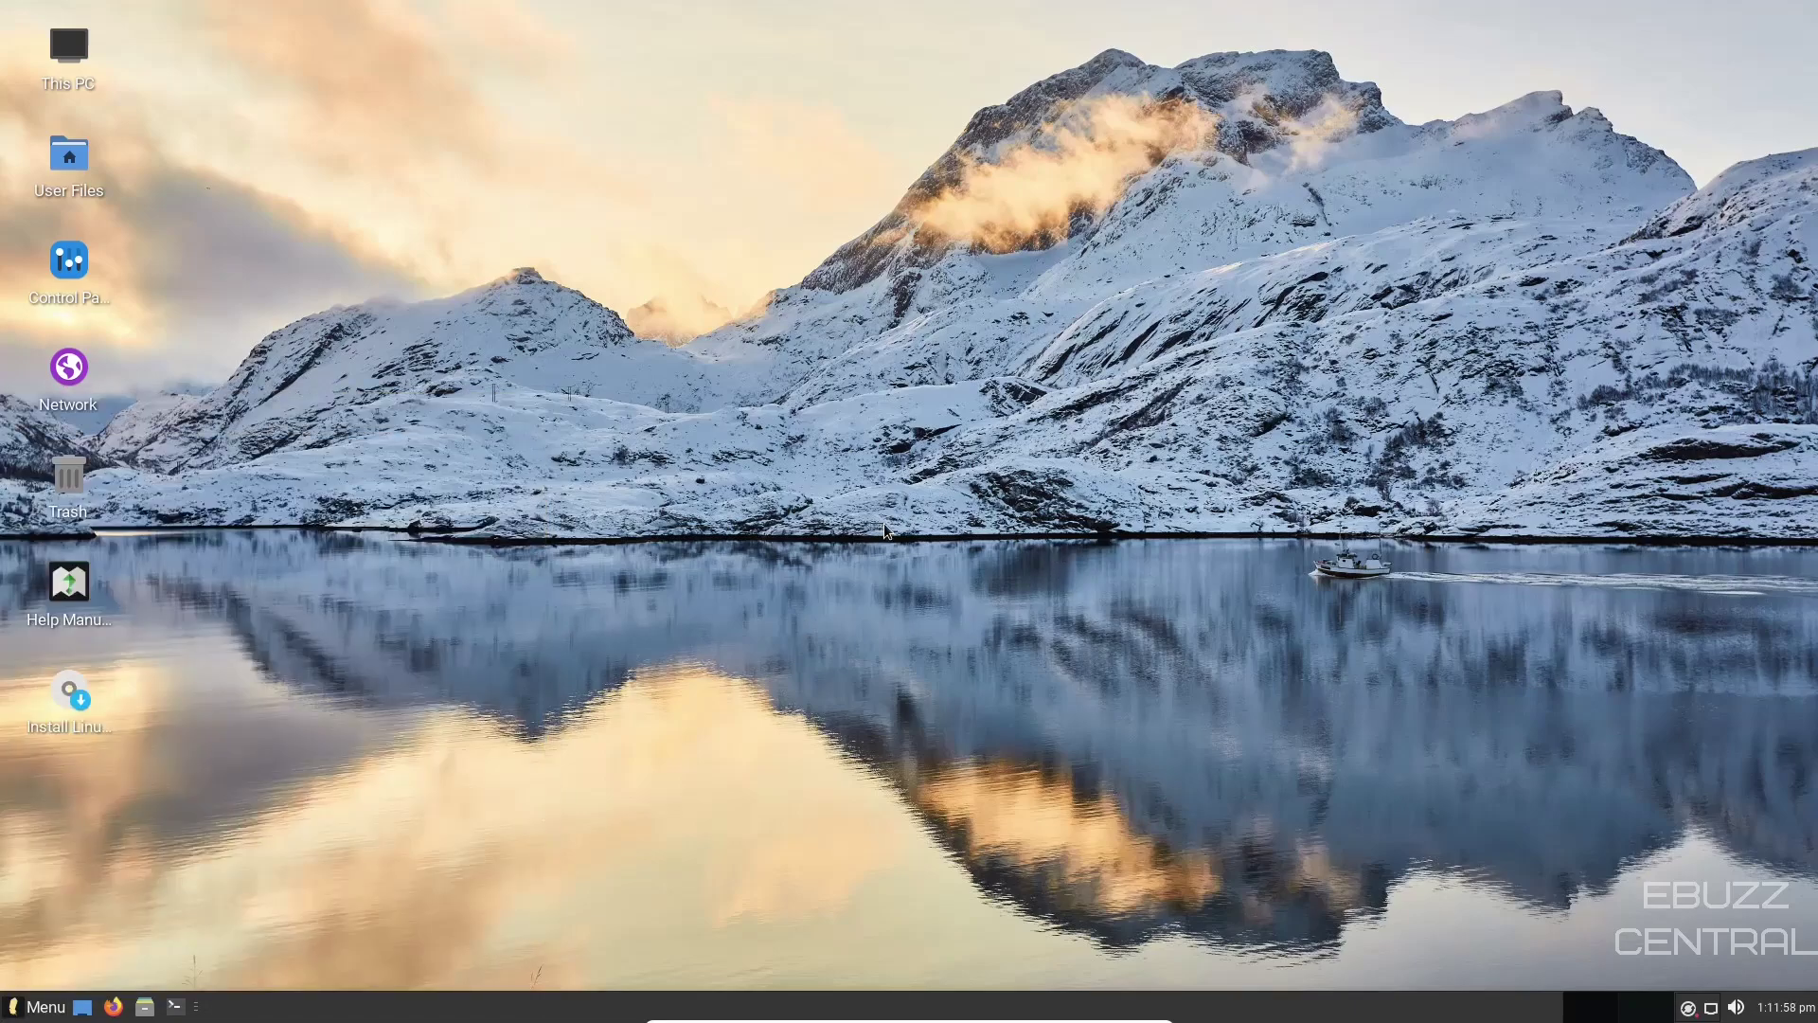